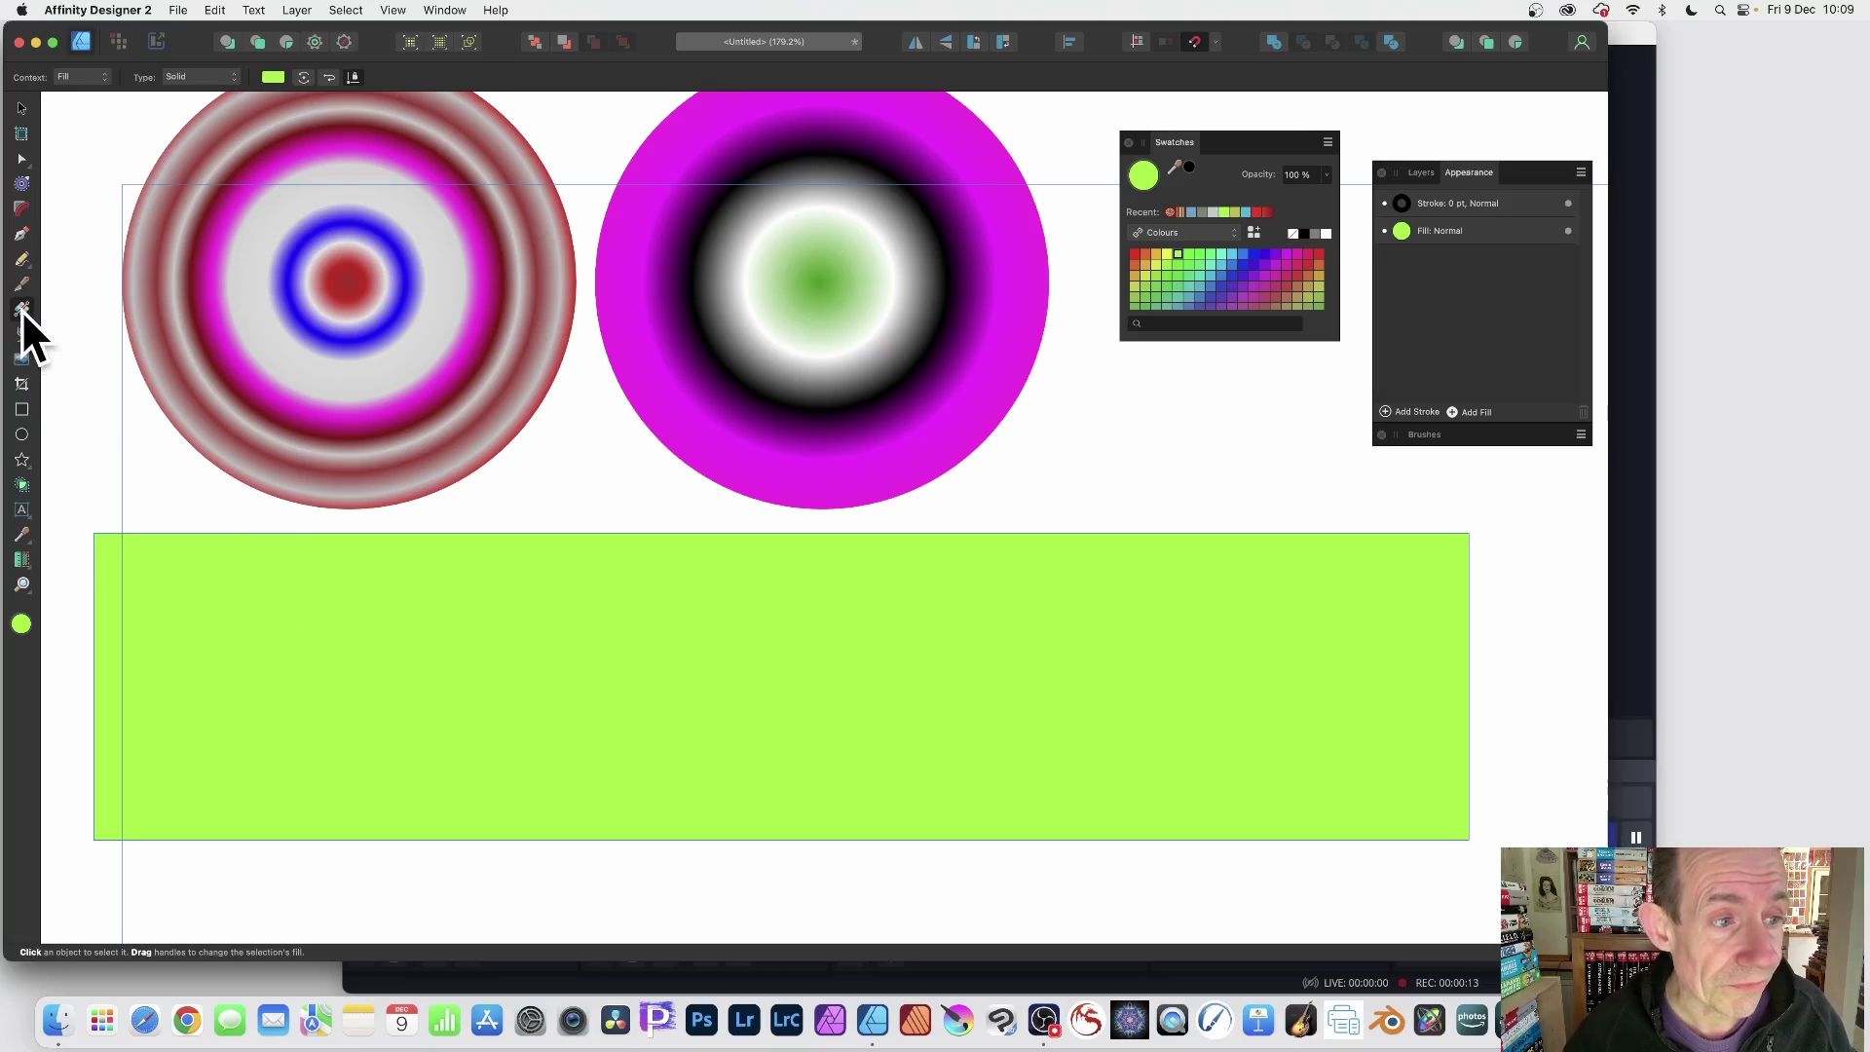
Step: Stretch the green gradient to the rectangle's right edge and add a lime stop near its left end
left_click_drag(128, 680, 1463, 720)
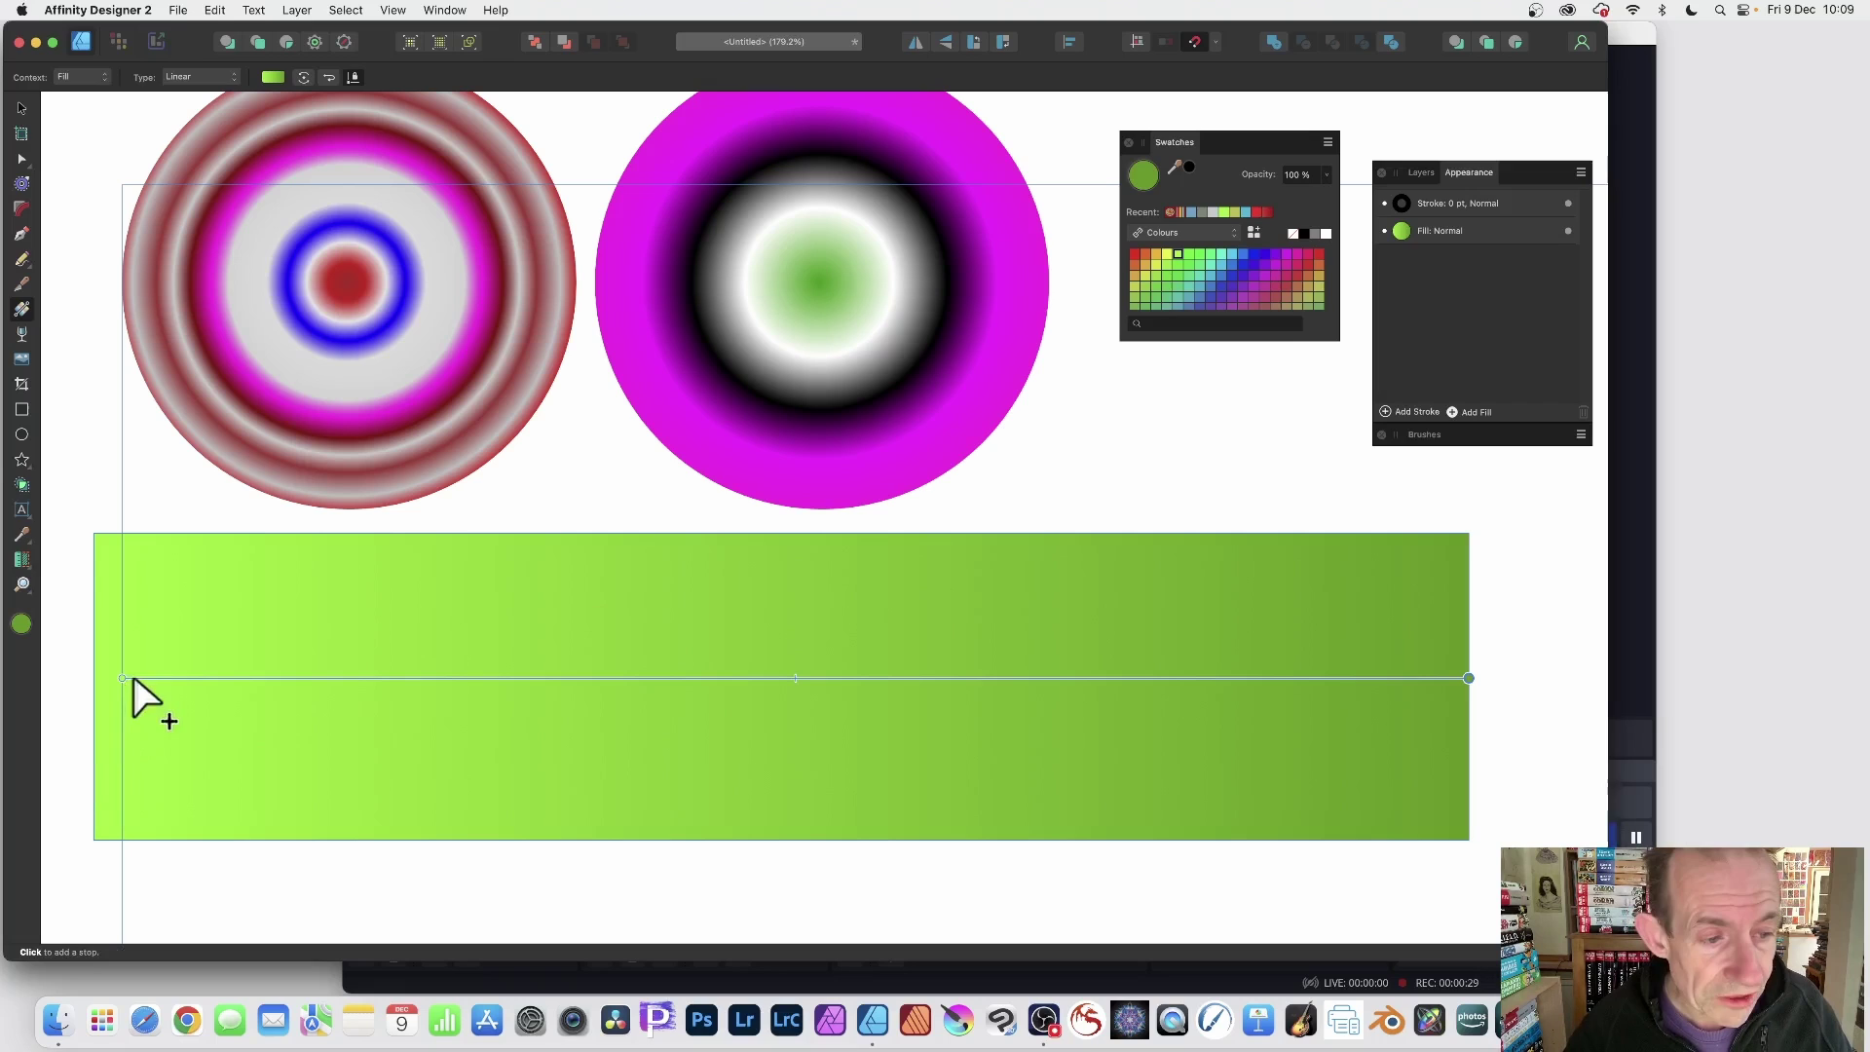
left_click(201, 678)
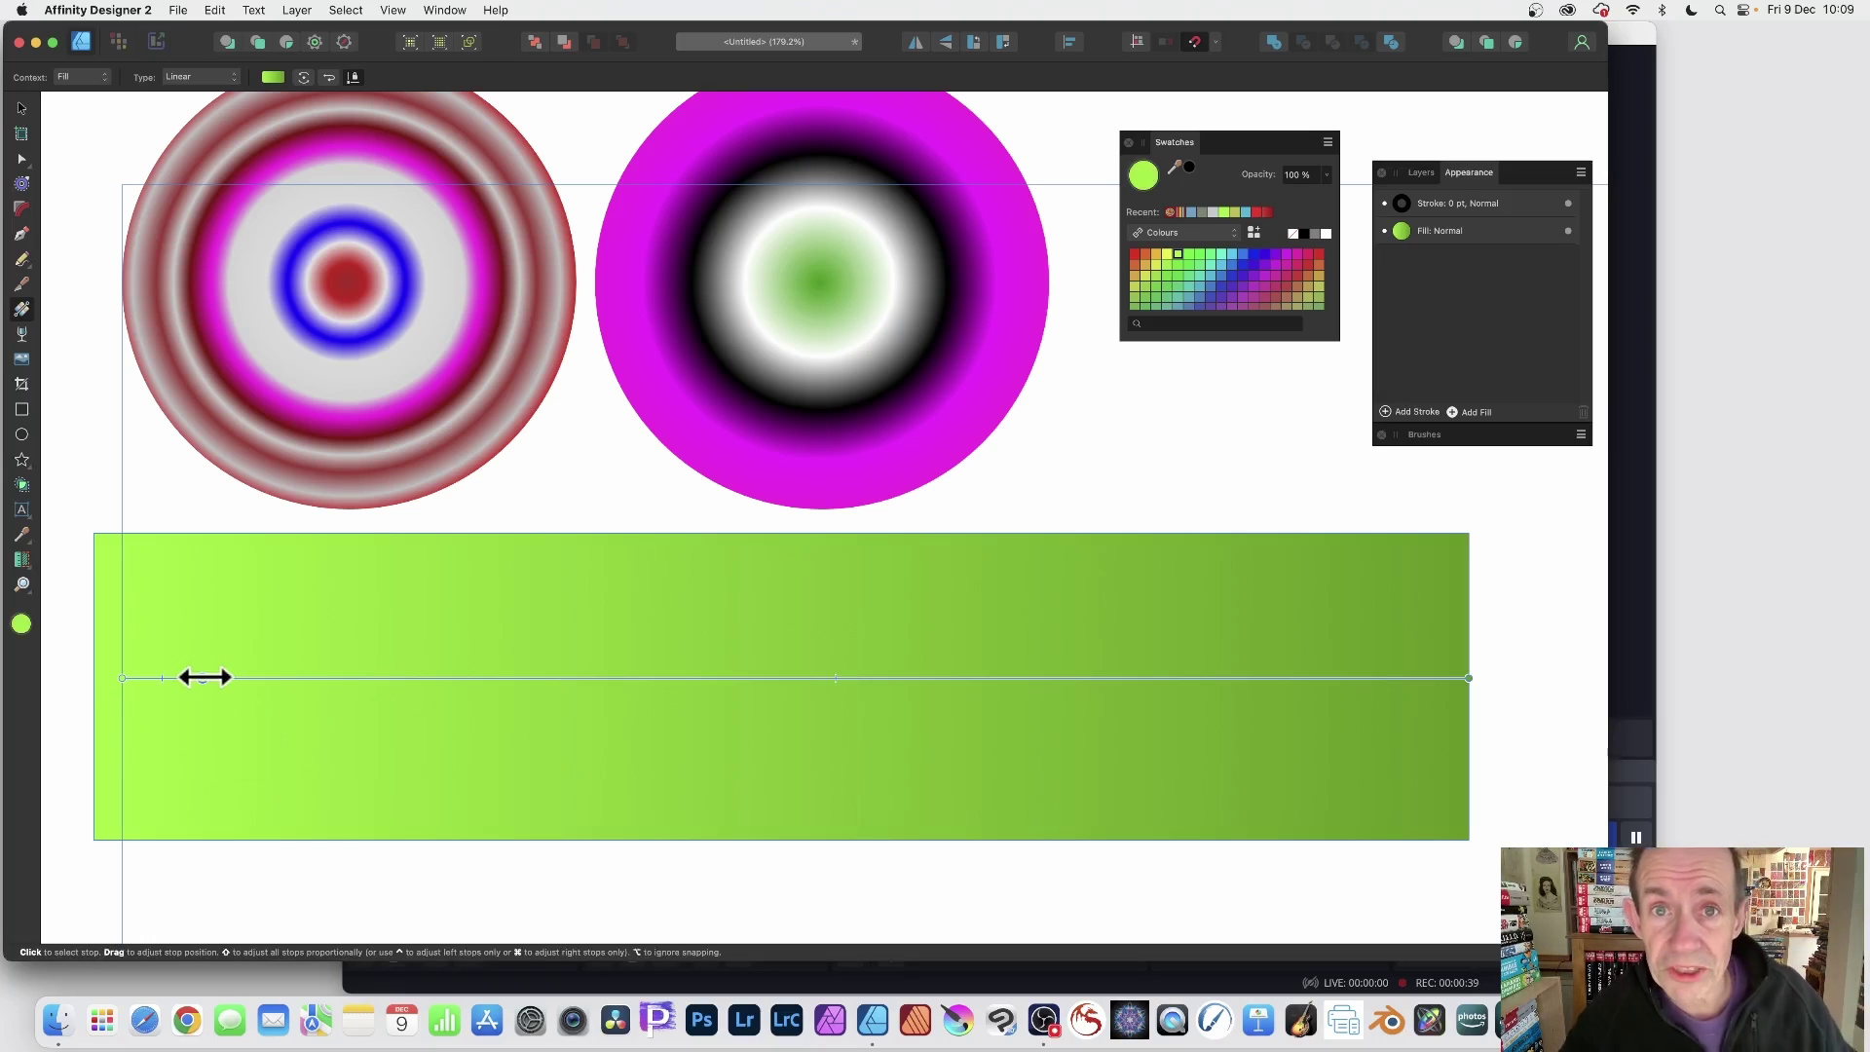
Step: Add twelve more colour stops spread from left to right along the green gradient
left_click(262, 677)
left_click(326, 677)
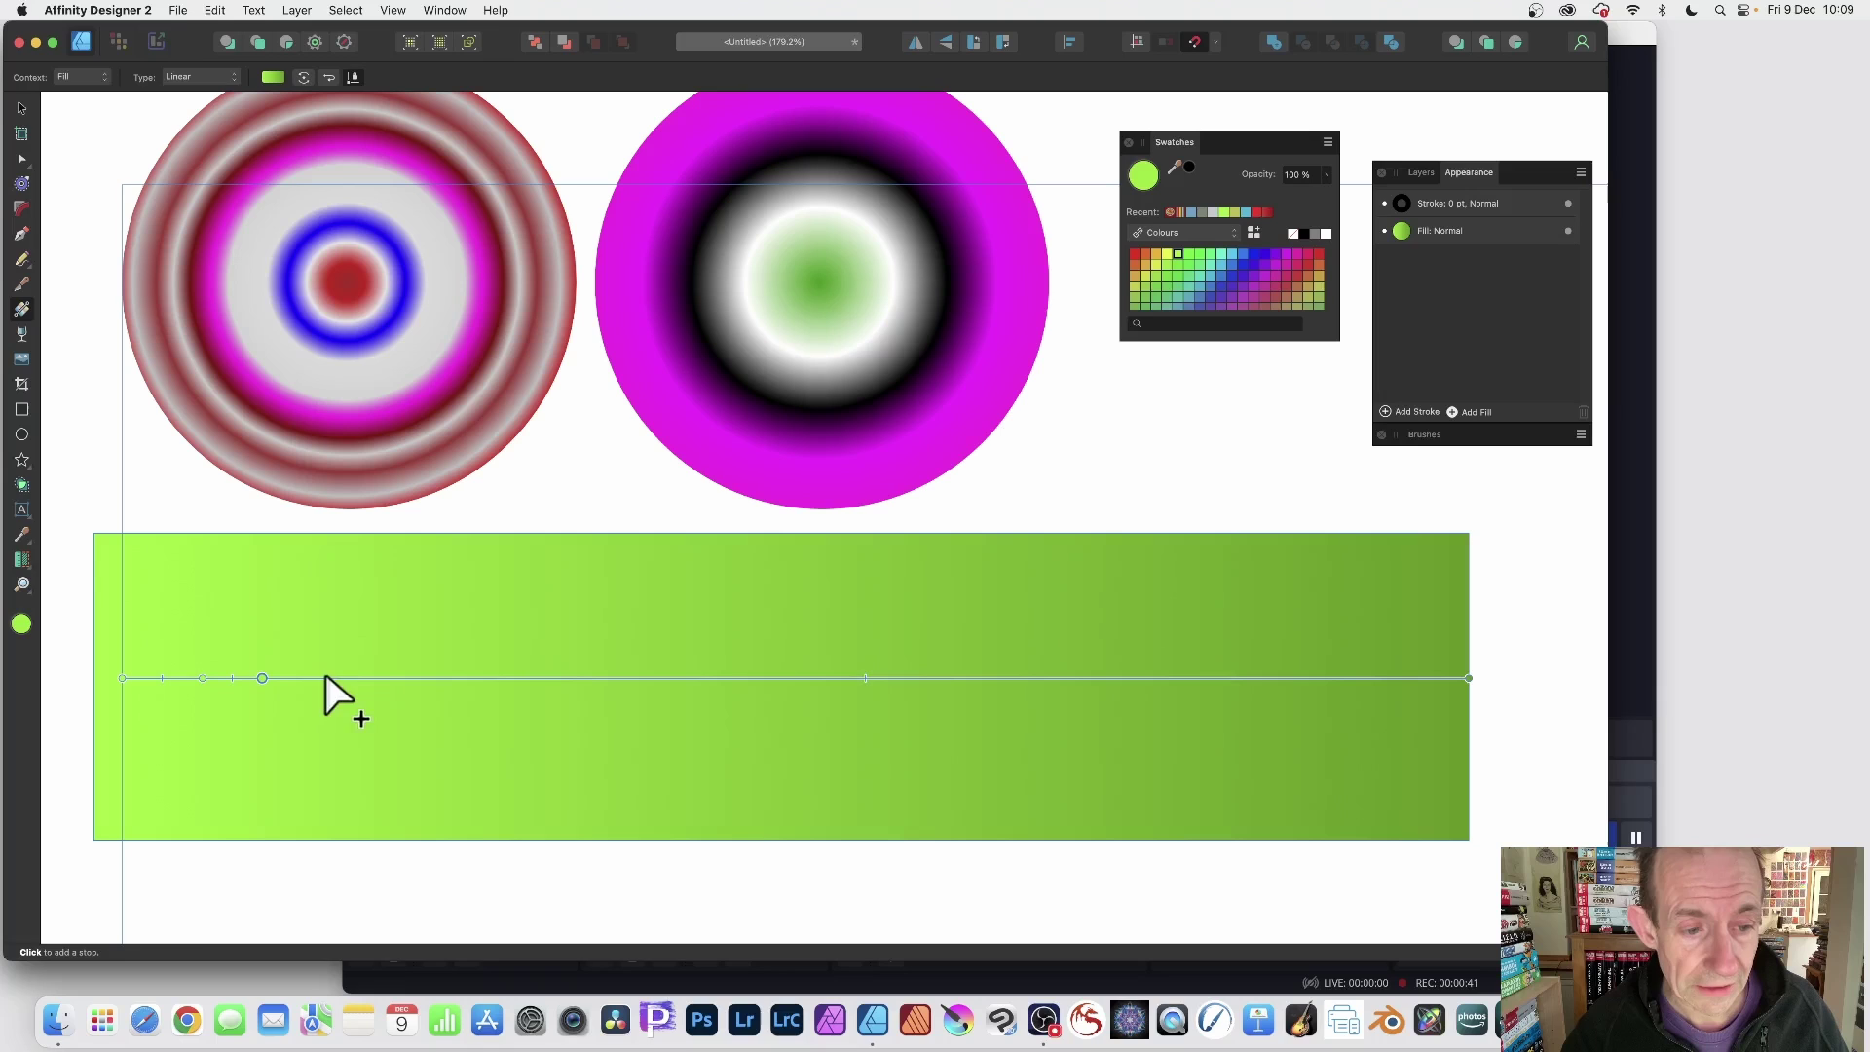
left_click(393, 677)
left_click(447, 677)
left_click(496, 677)
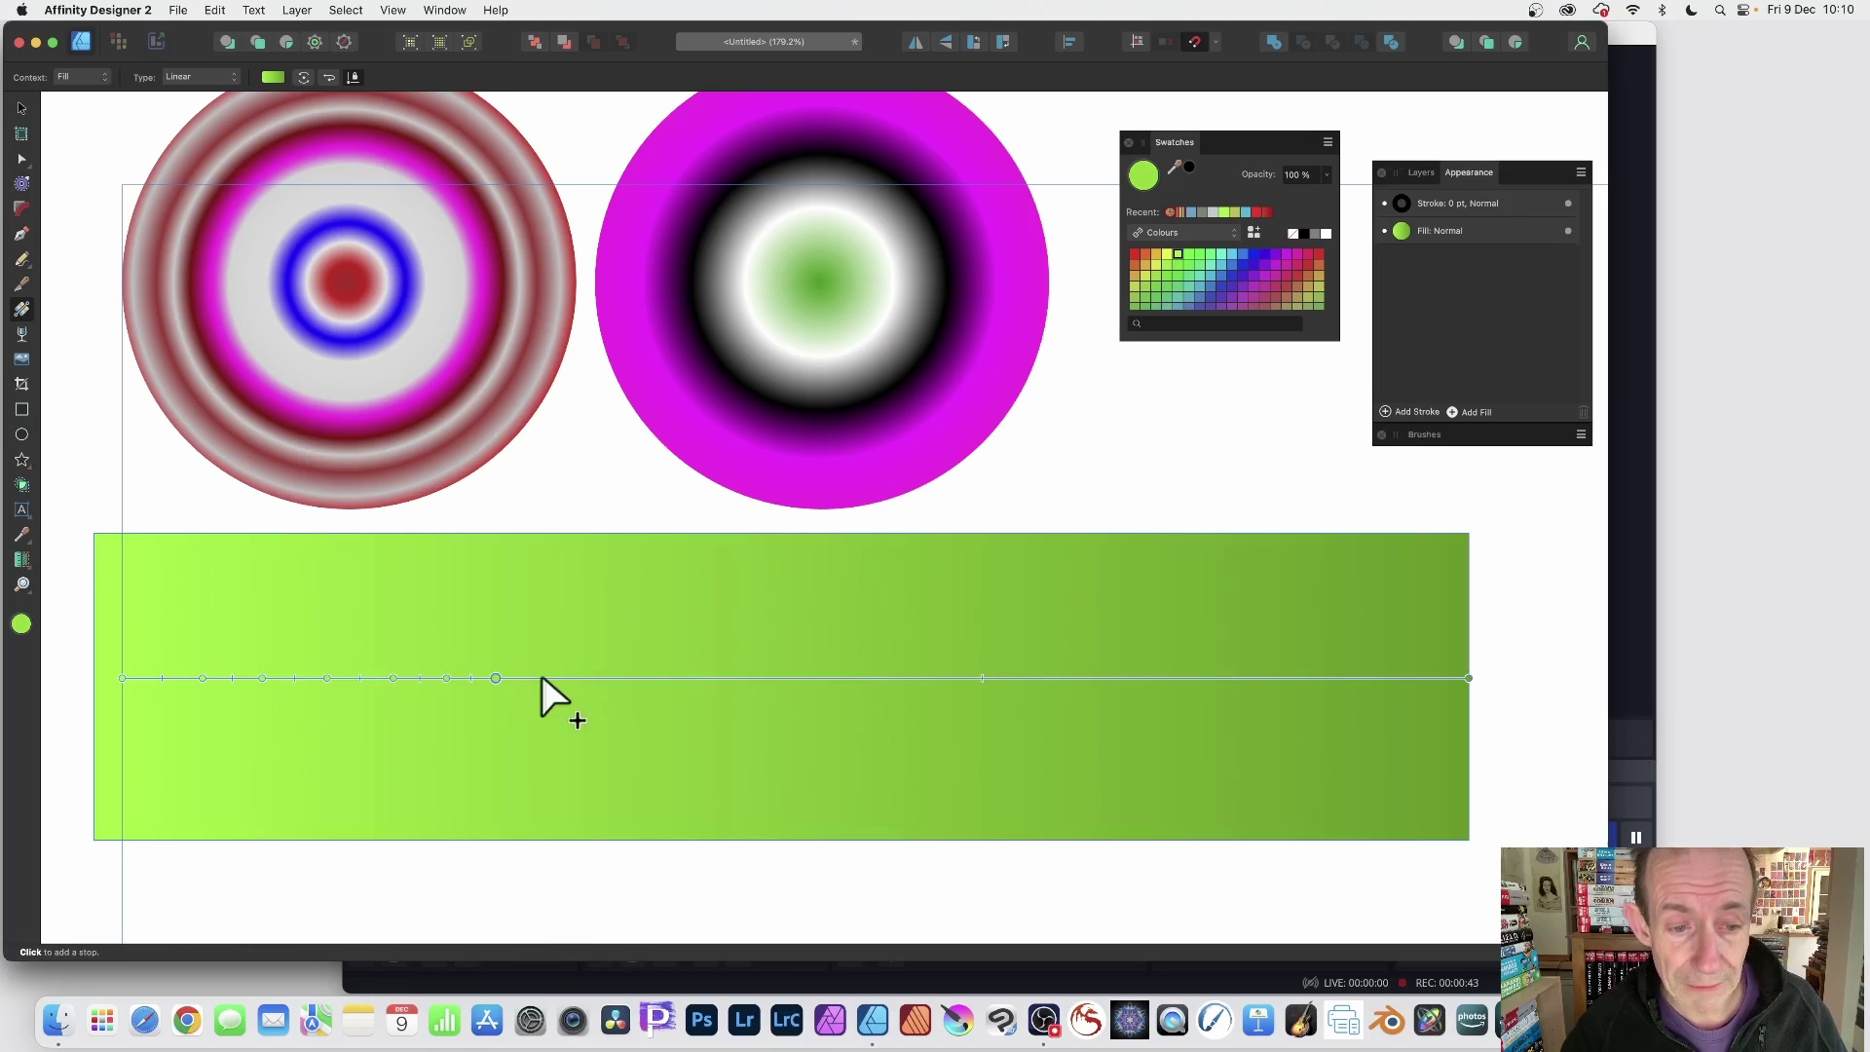
left_click(541, 677)
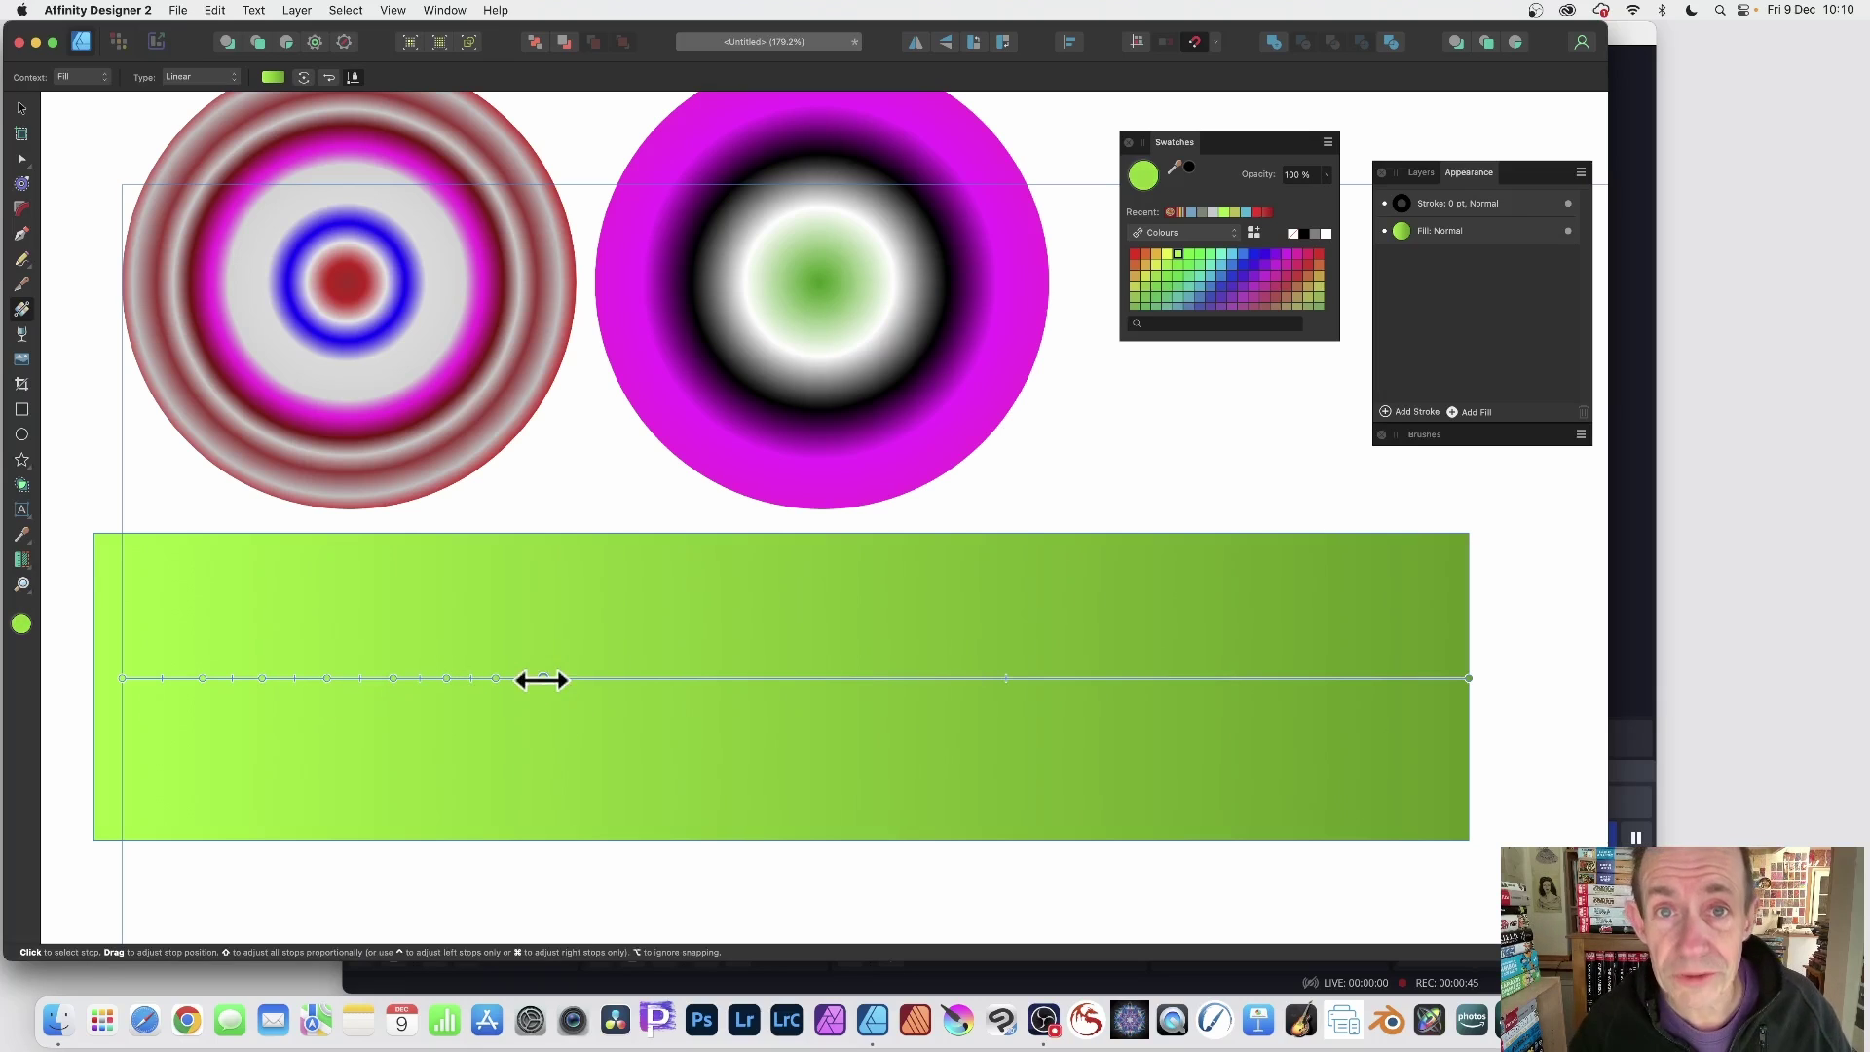
left_click(677, 677)
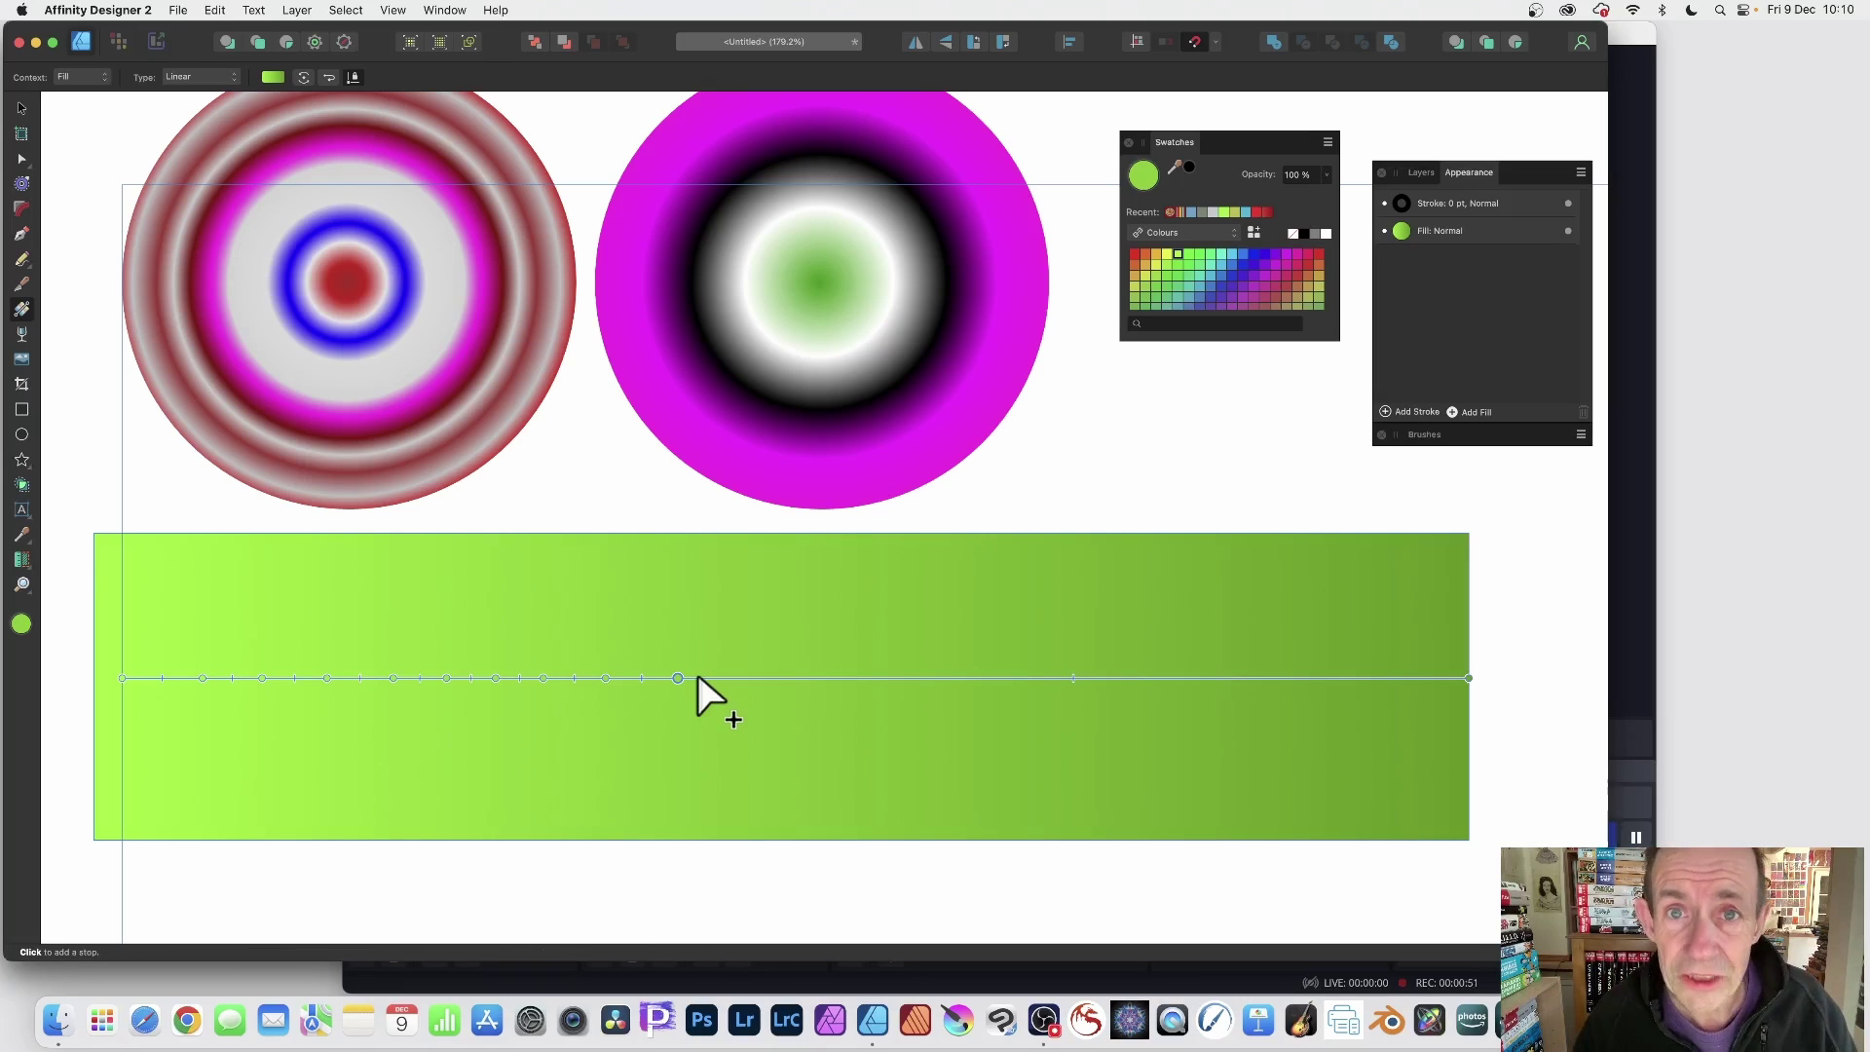
left_click(736, 677)
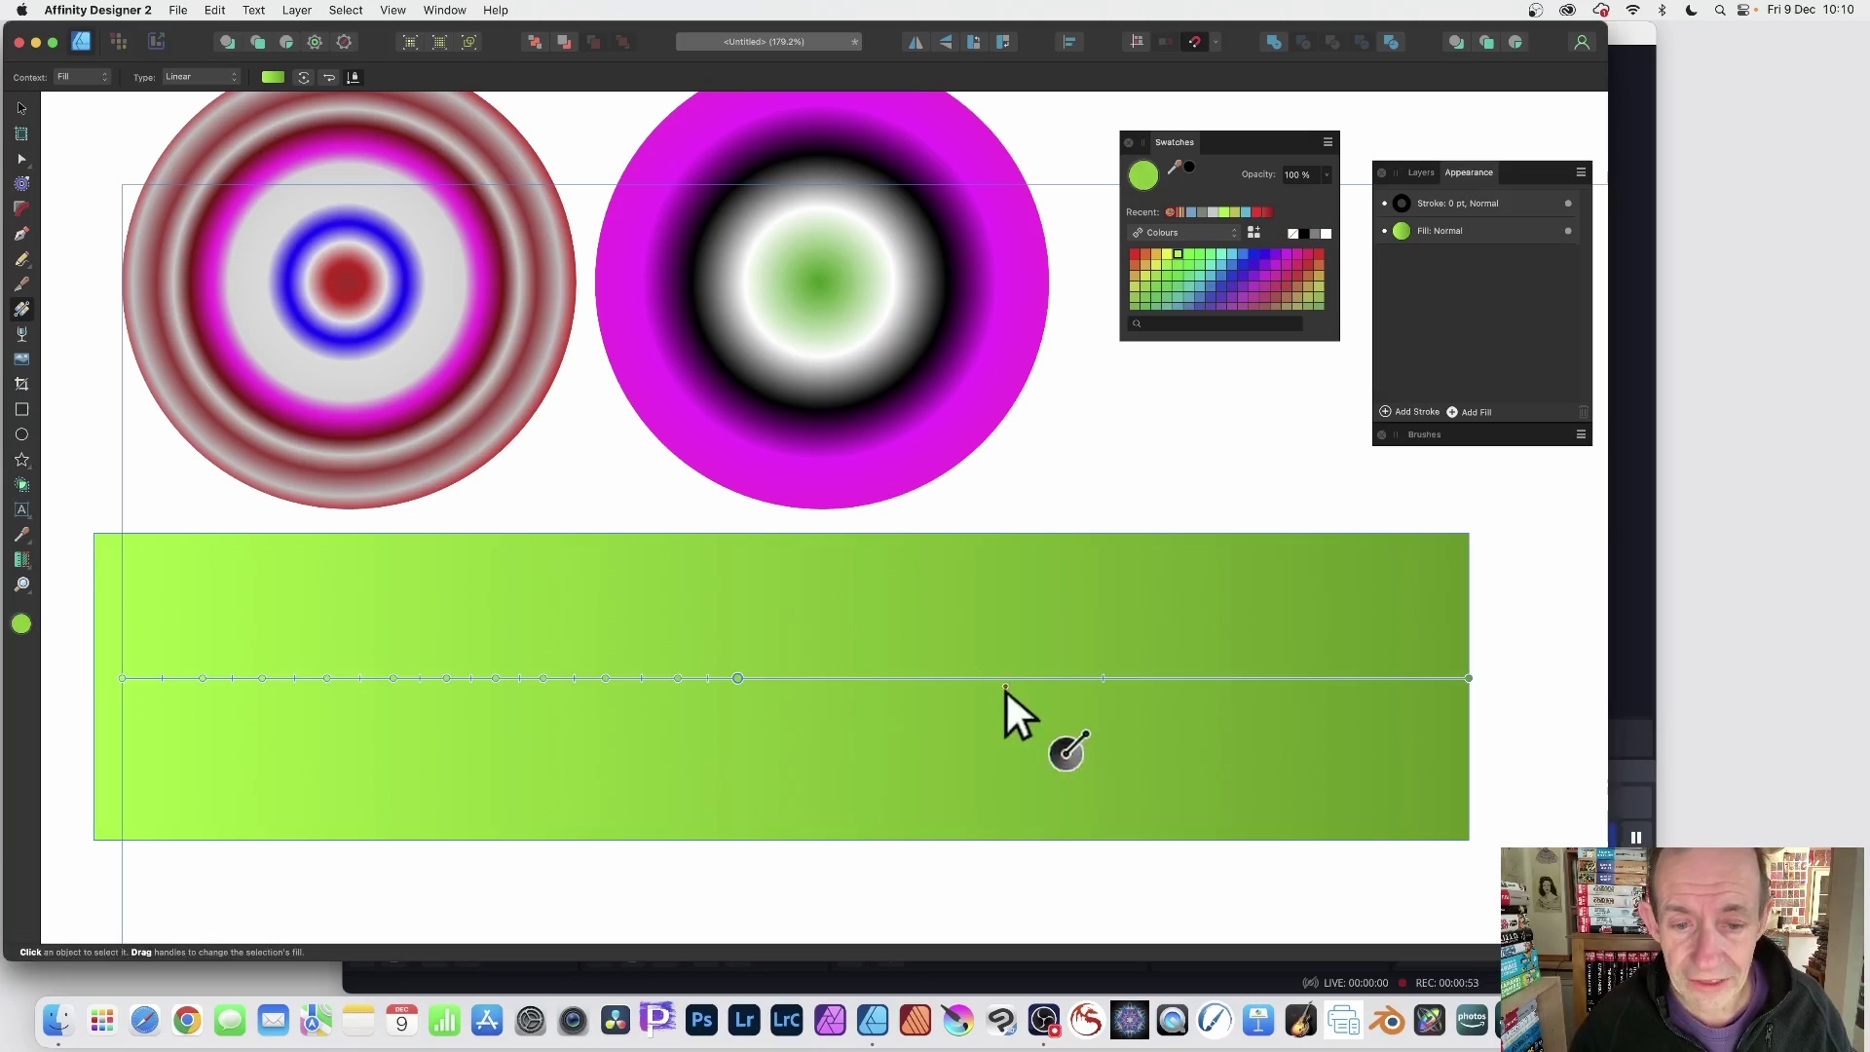
left_click(1013, 677)
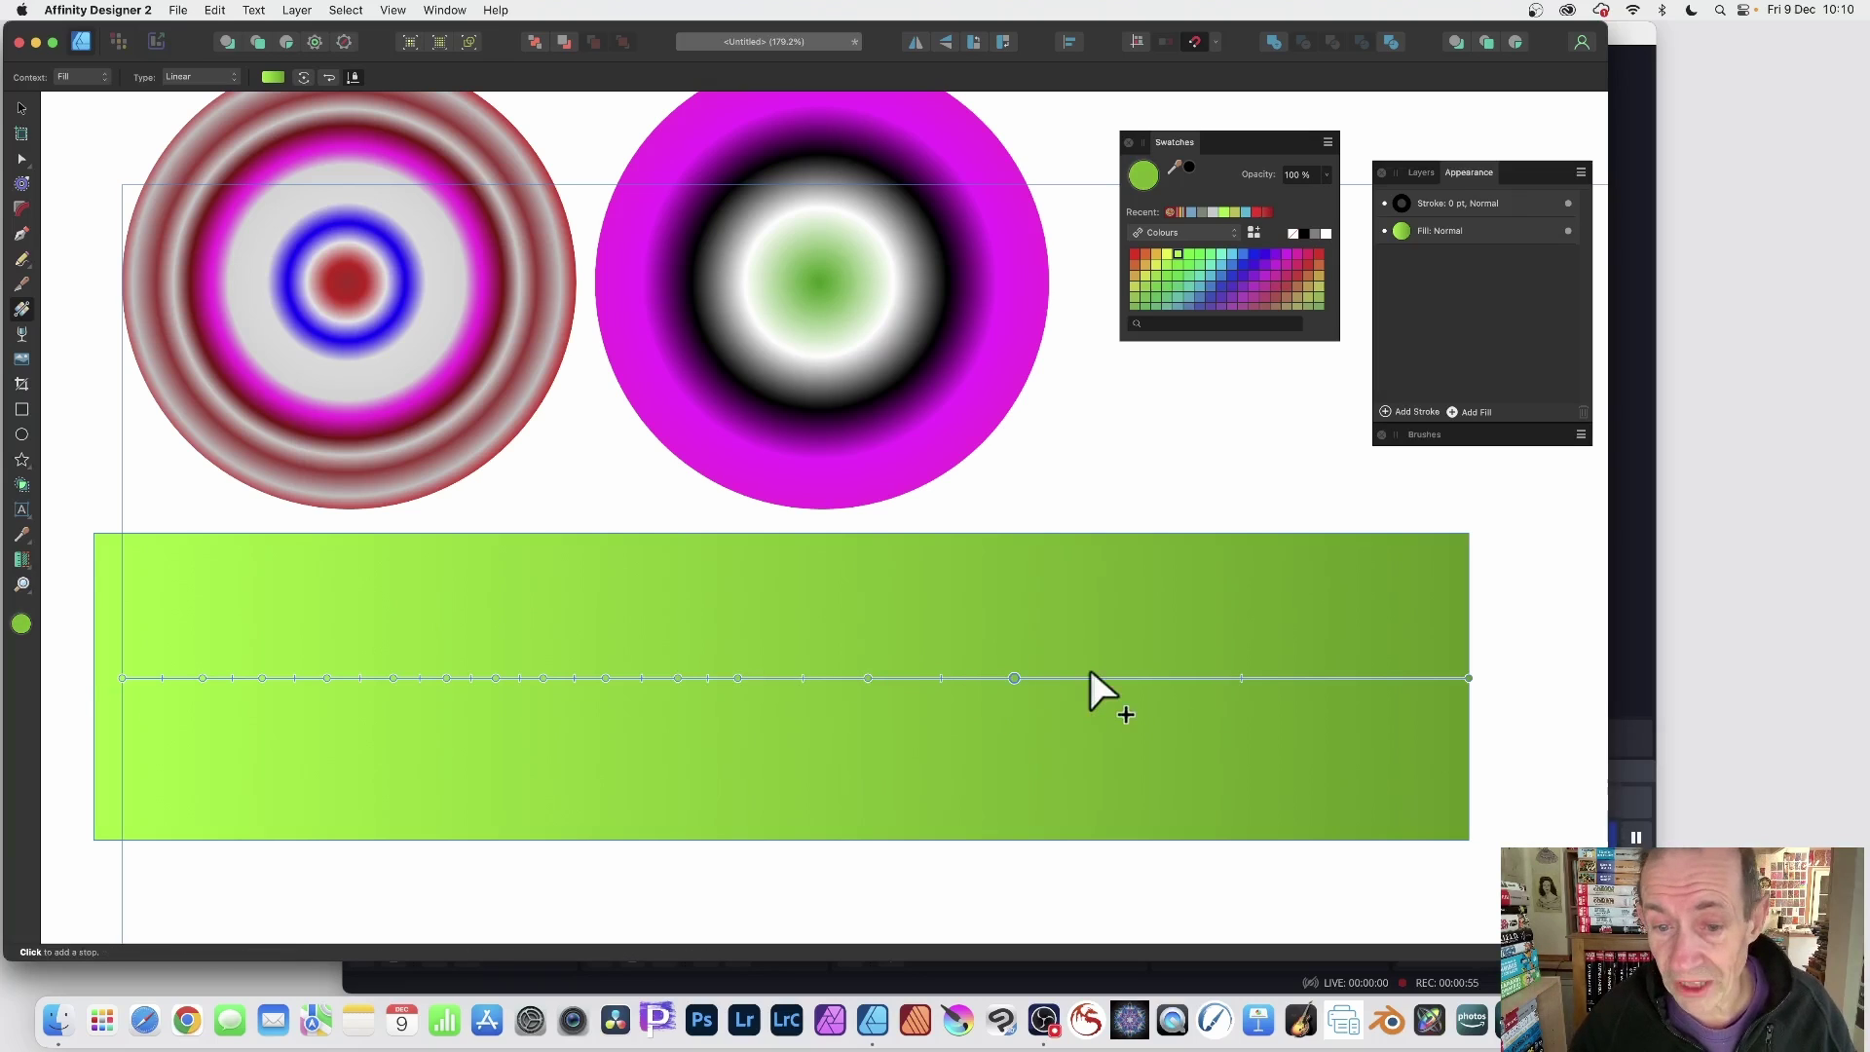
left_click(1087, 677)
left_click(1182, 676)
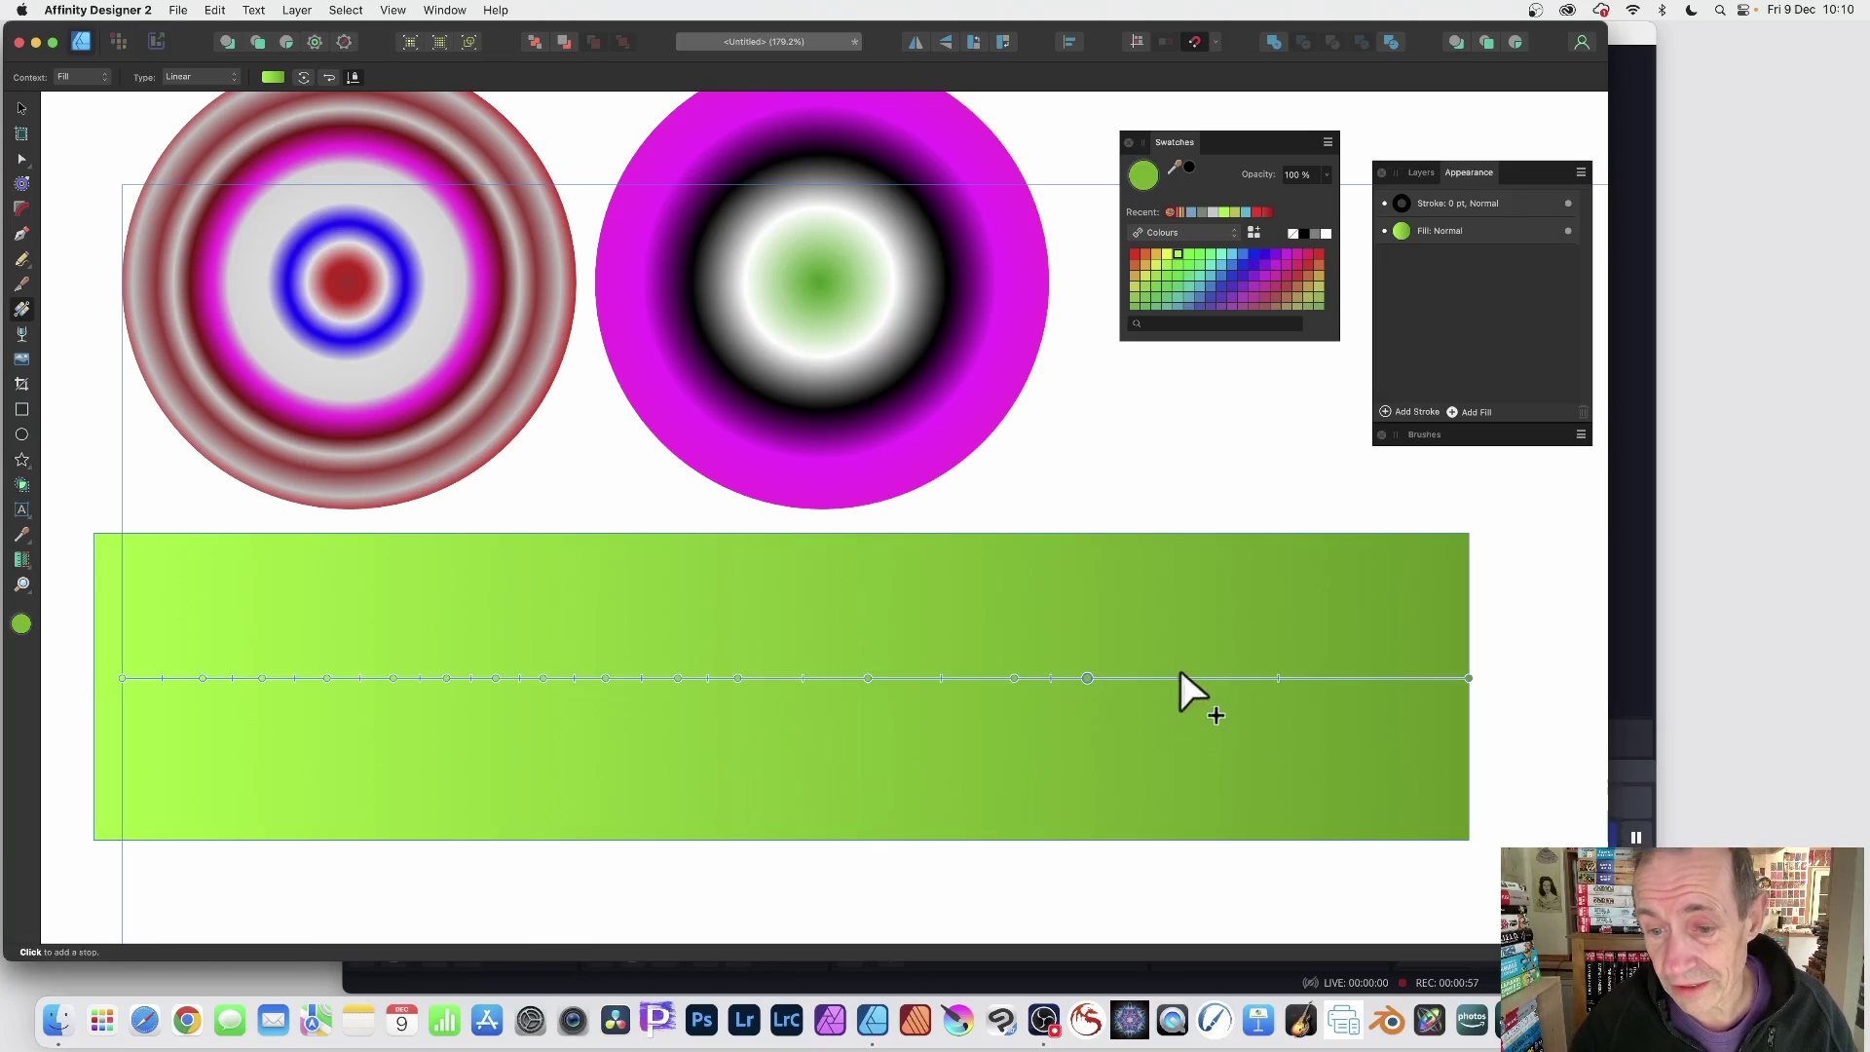
left_click(1301, 677)
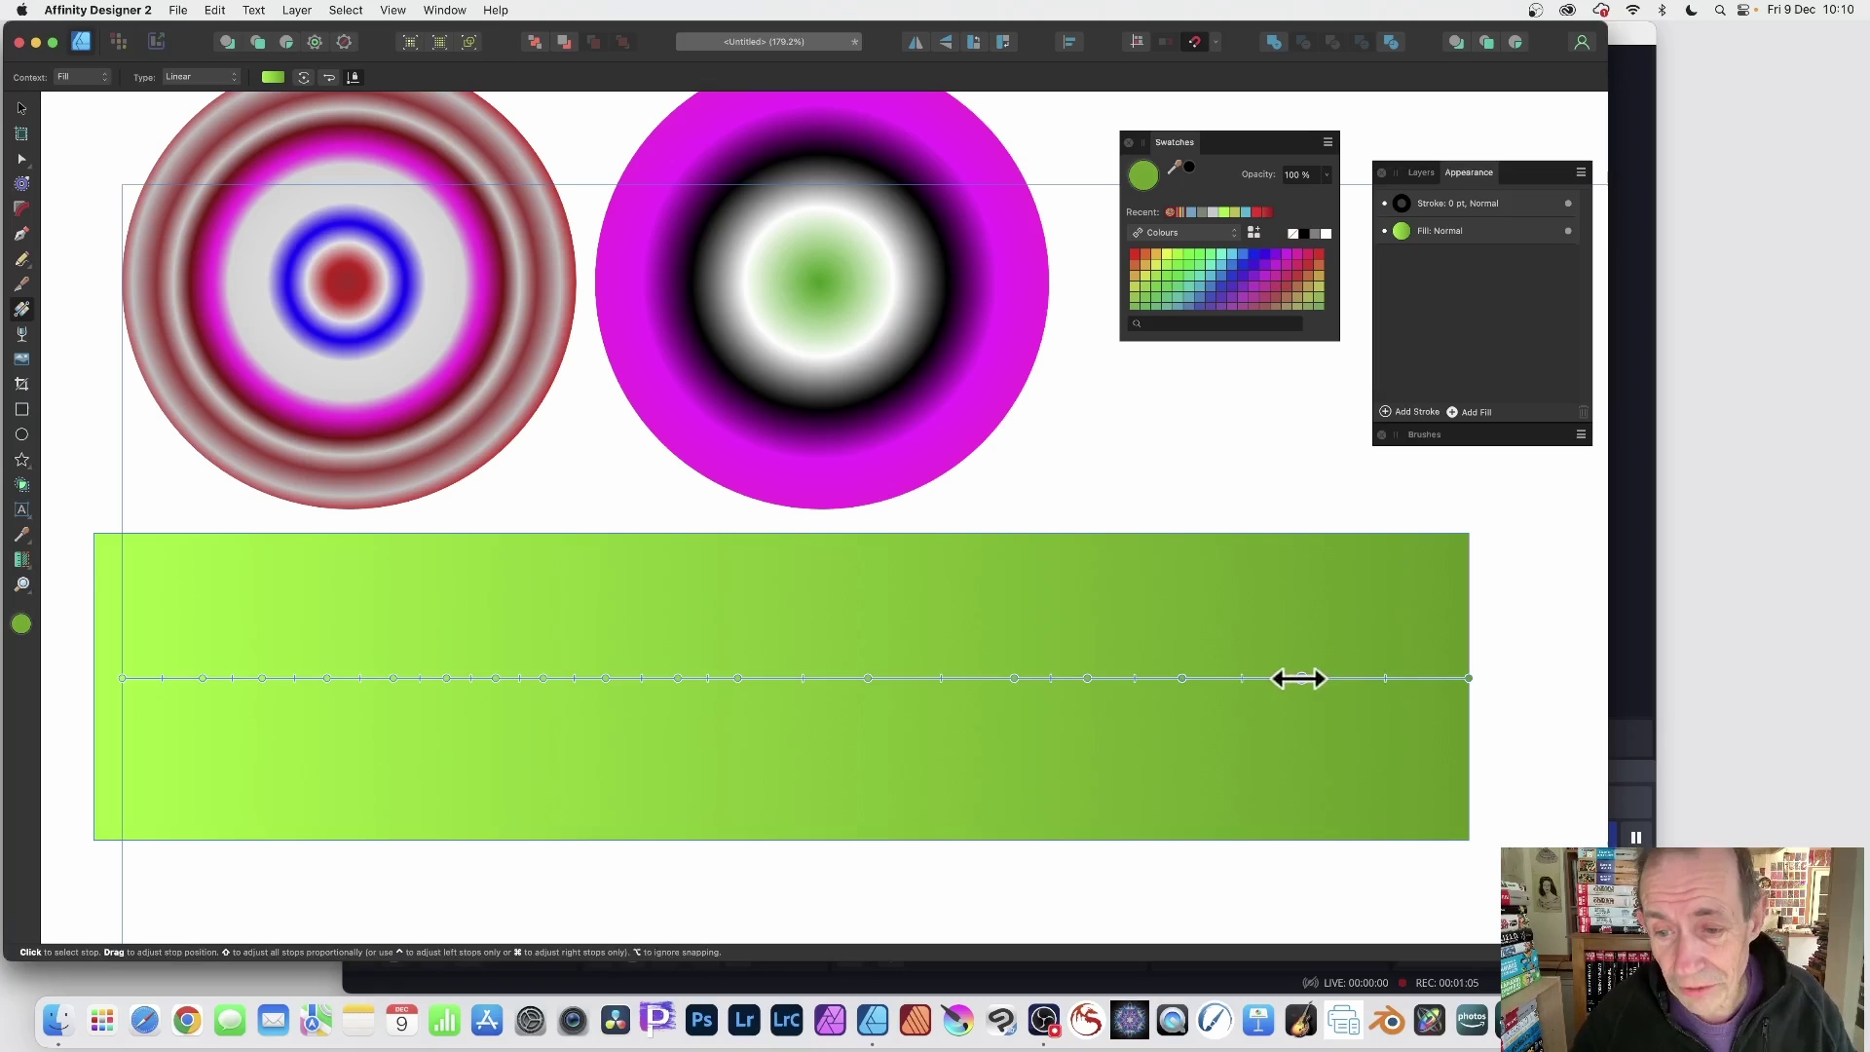
Step: Nudge the rightmost stop and a middle stop slightly left, then select a stop left of centre
mouse_move(1300, 679)
left_mouse_down()
mouse_move(1219, 677)
mouse_move(1311, 677)
mouse_move(1276, 677)
left_mouse_up()
mouse_move(868, 677)
left_mouse_down()
mouse_move(781, 678)
mouse_move(845, 678)
left_mouse_up()
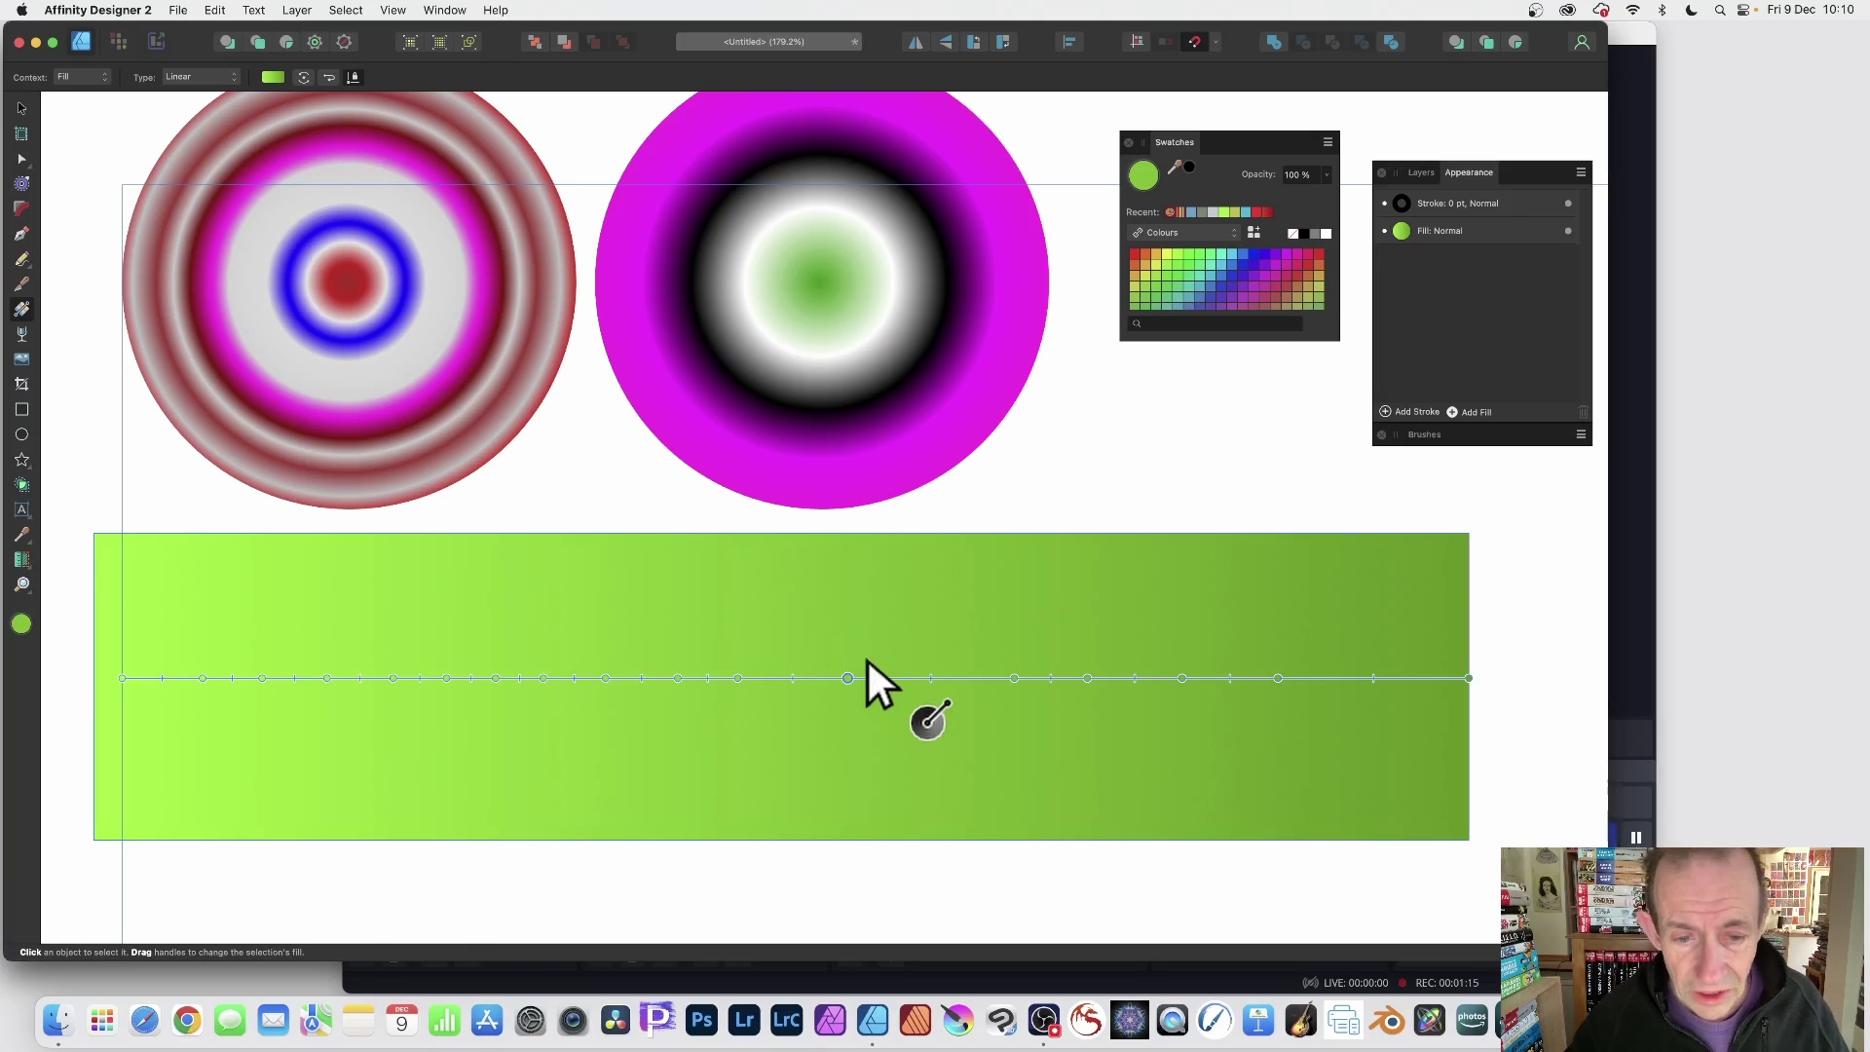
mouse_move(848, 678)
left_mouse_down()
mouse_move(731, 677)
mouse_move(846, 678)
left_mouse_up()
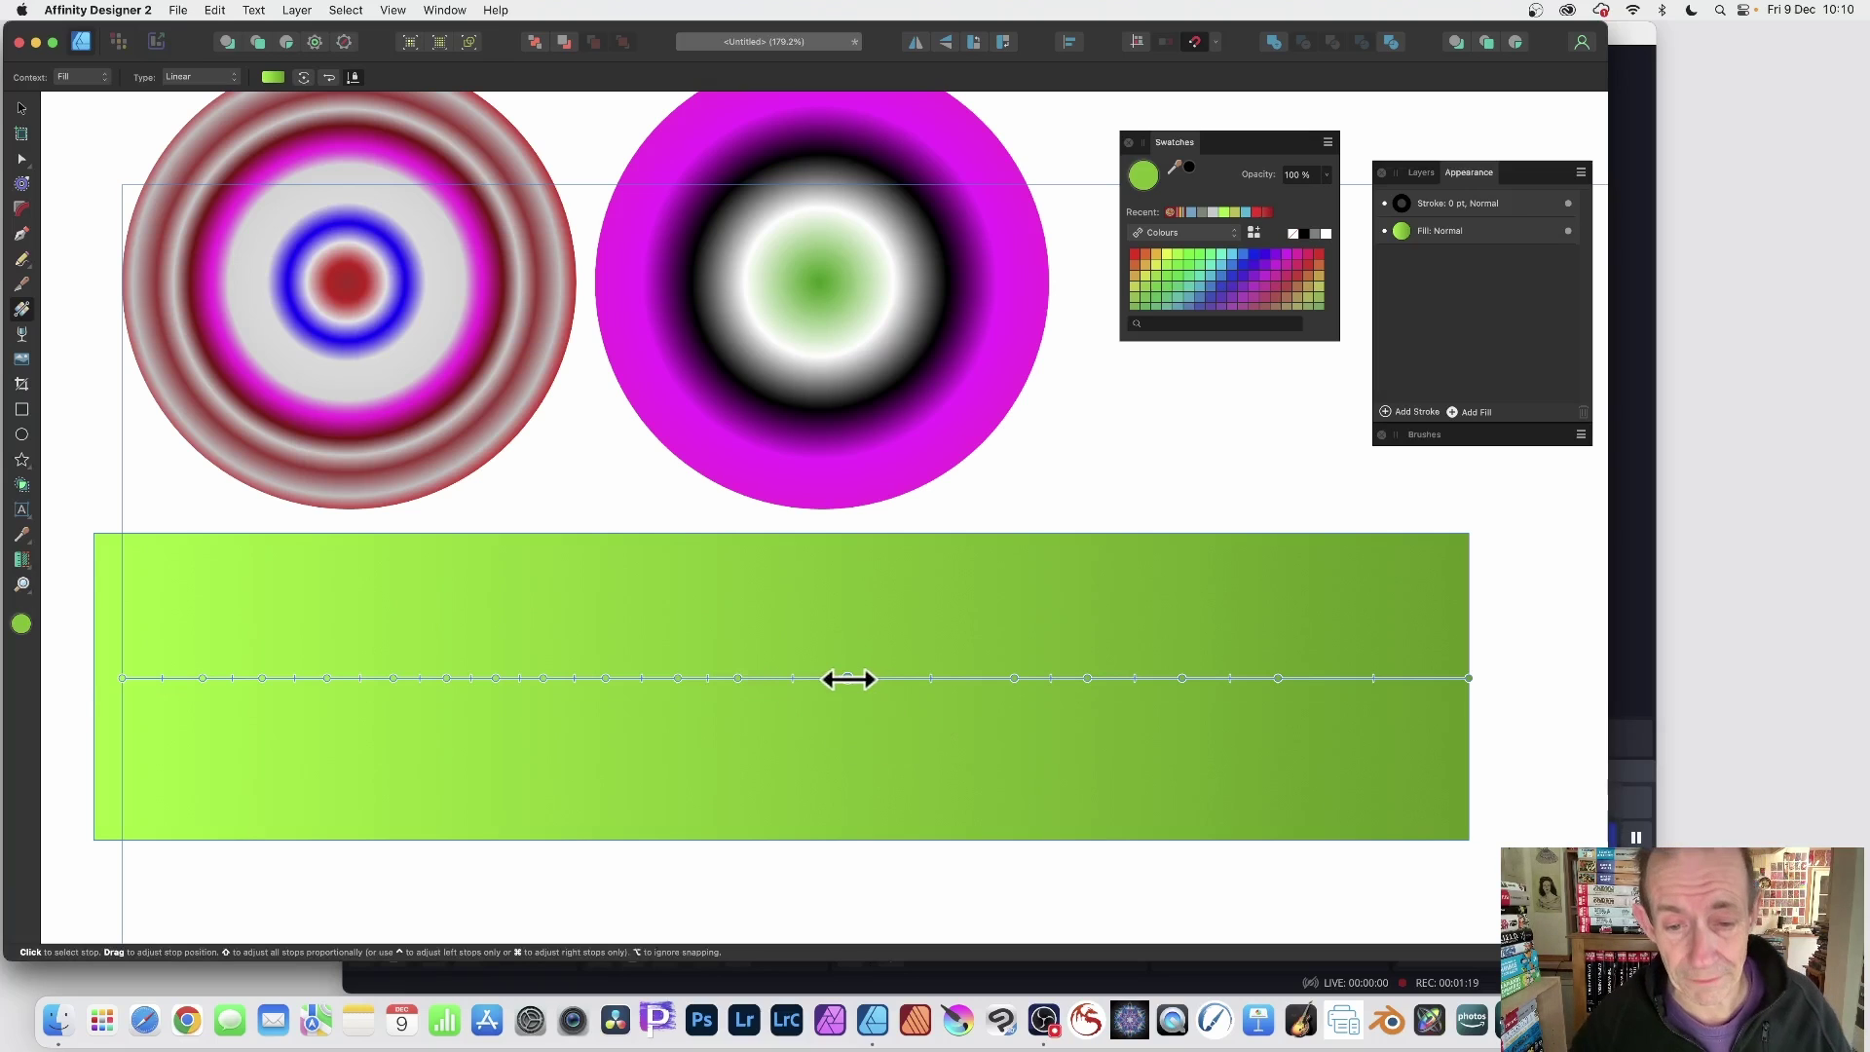
mouse_move(847, 679)
left_mouse_down()
mouse_move(789, 679)
mouse_move(836, 679)
left_mouse_up()
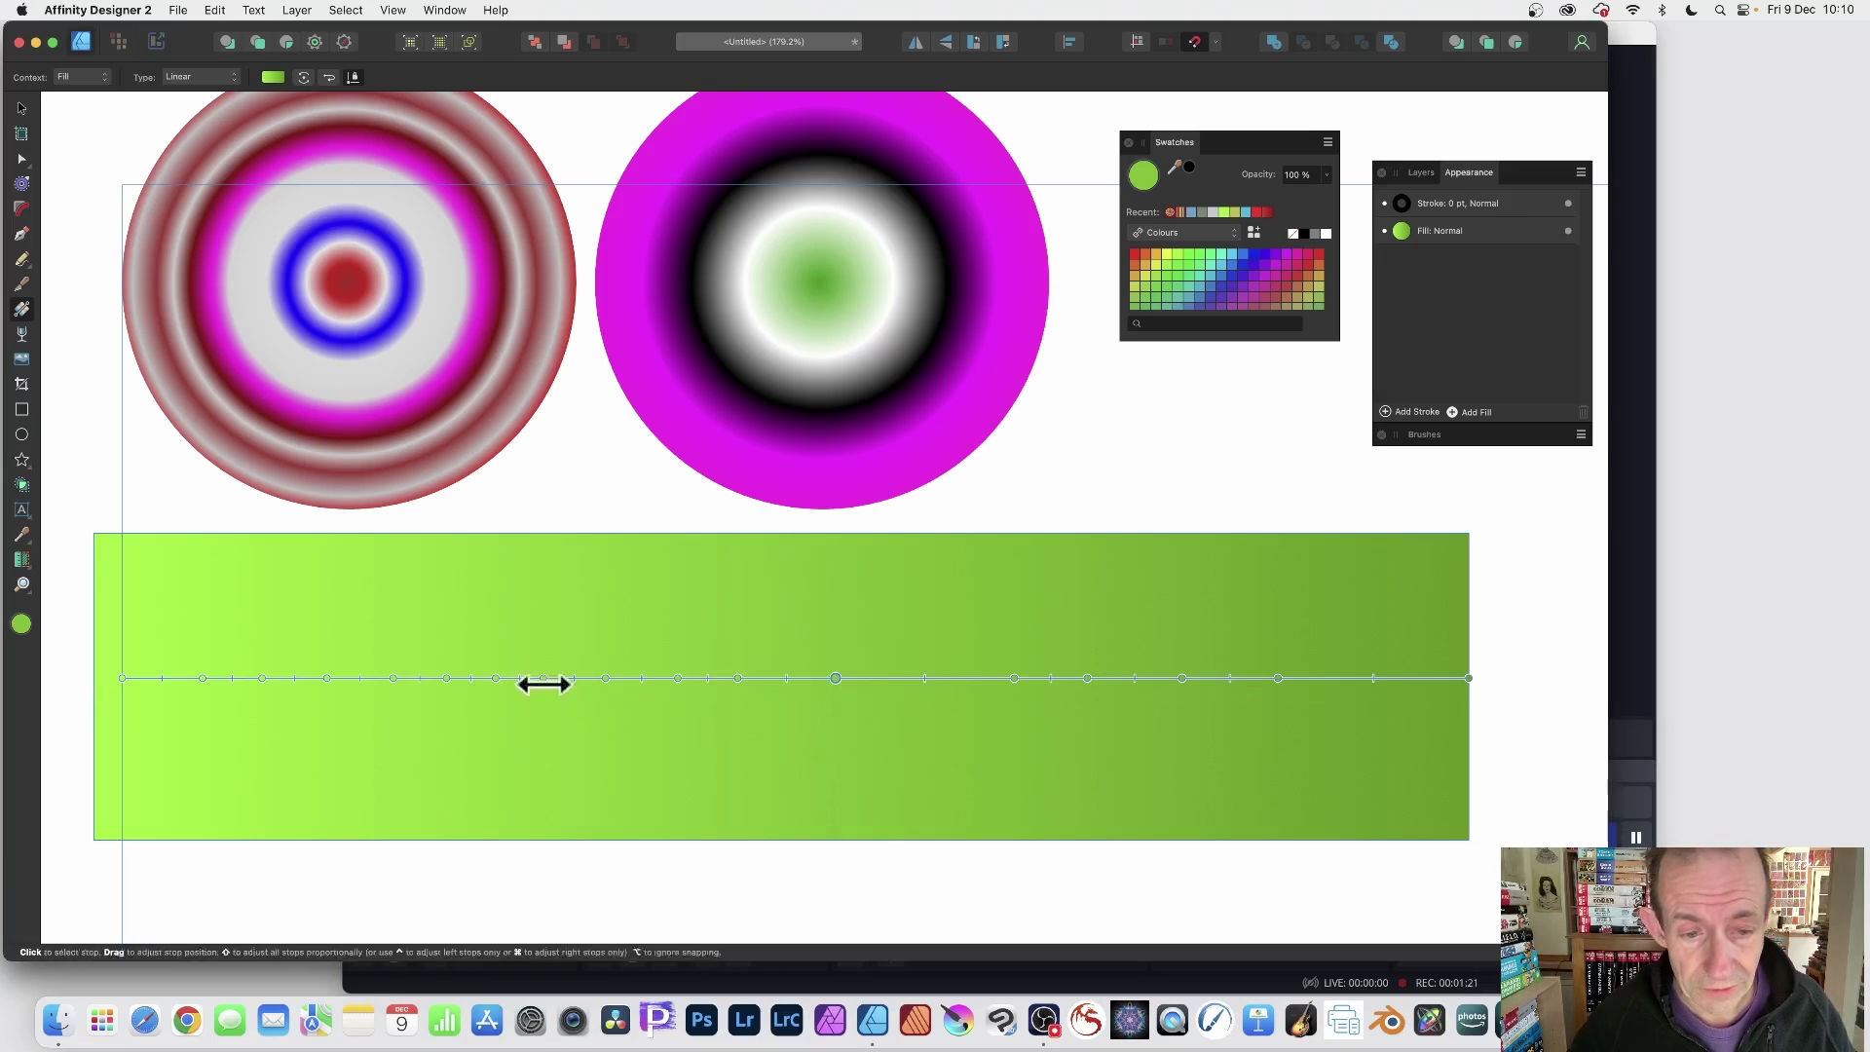
left_click(604, 679)
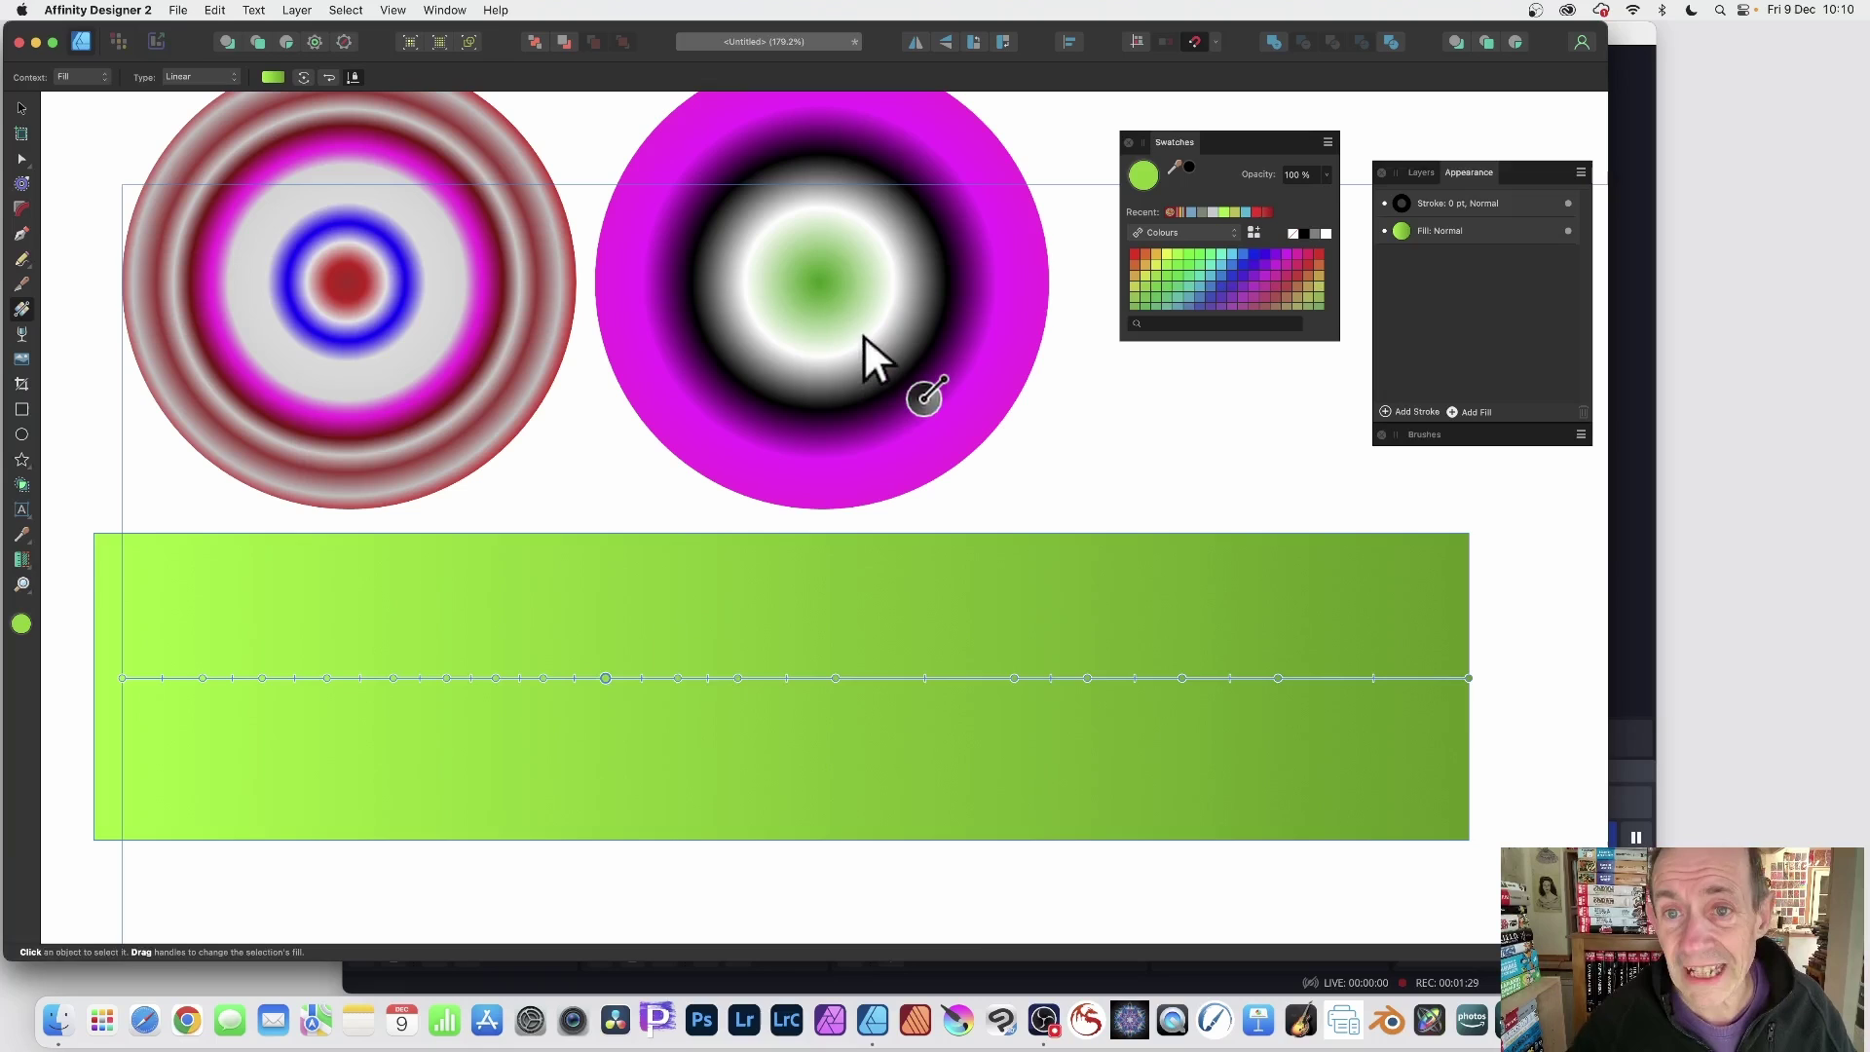
Step: Colour three gradient stops orange, magenta and teal from the Swatches panel, then show the palette list
scroll(864, 333, "left", 1)
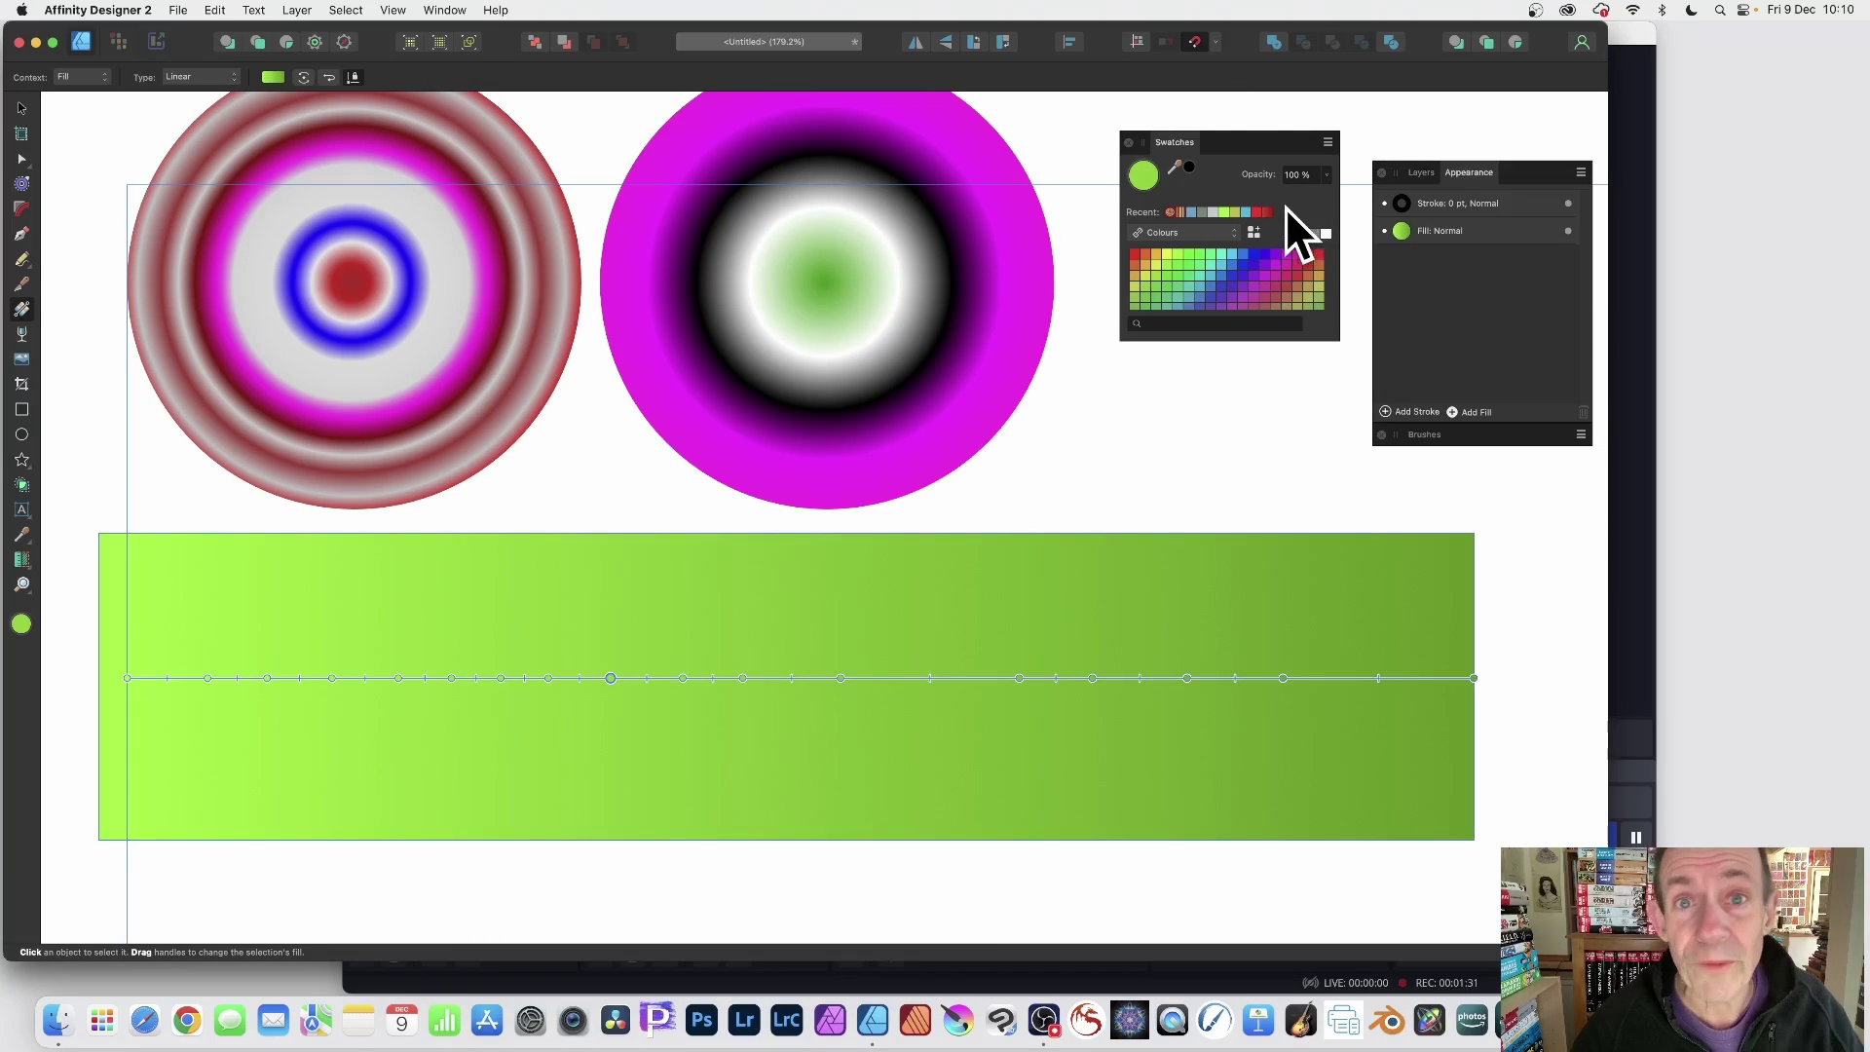
left_click(1322, 257)
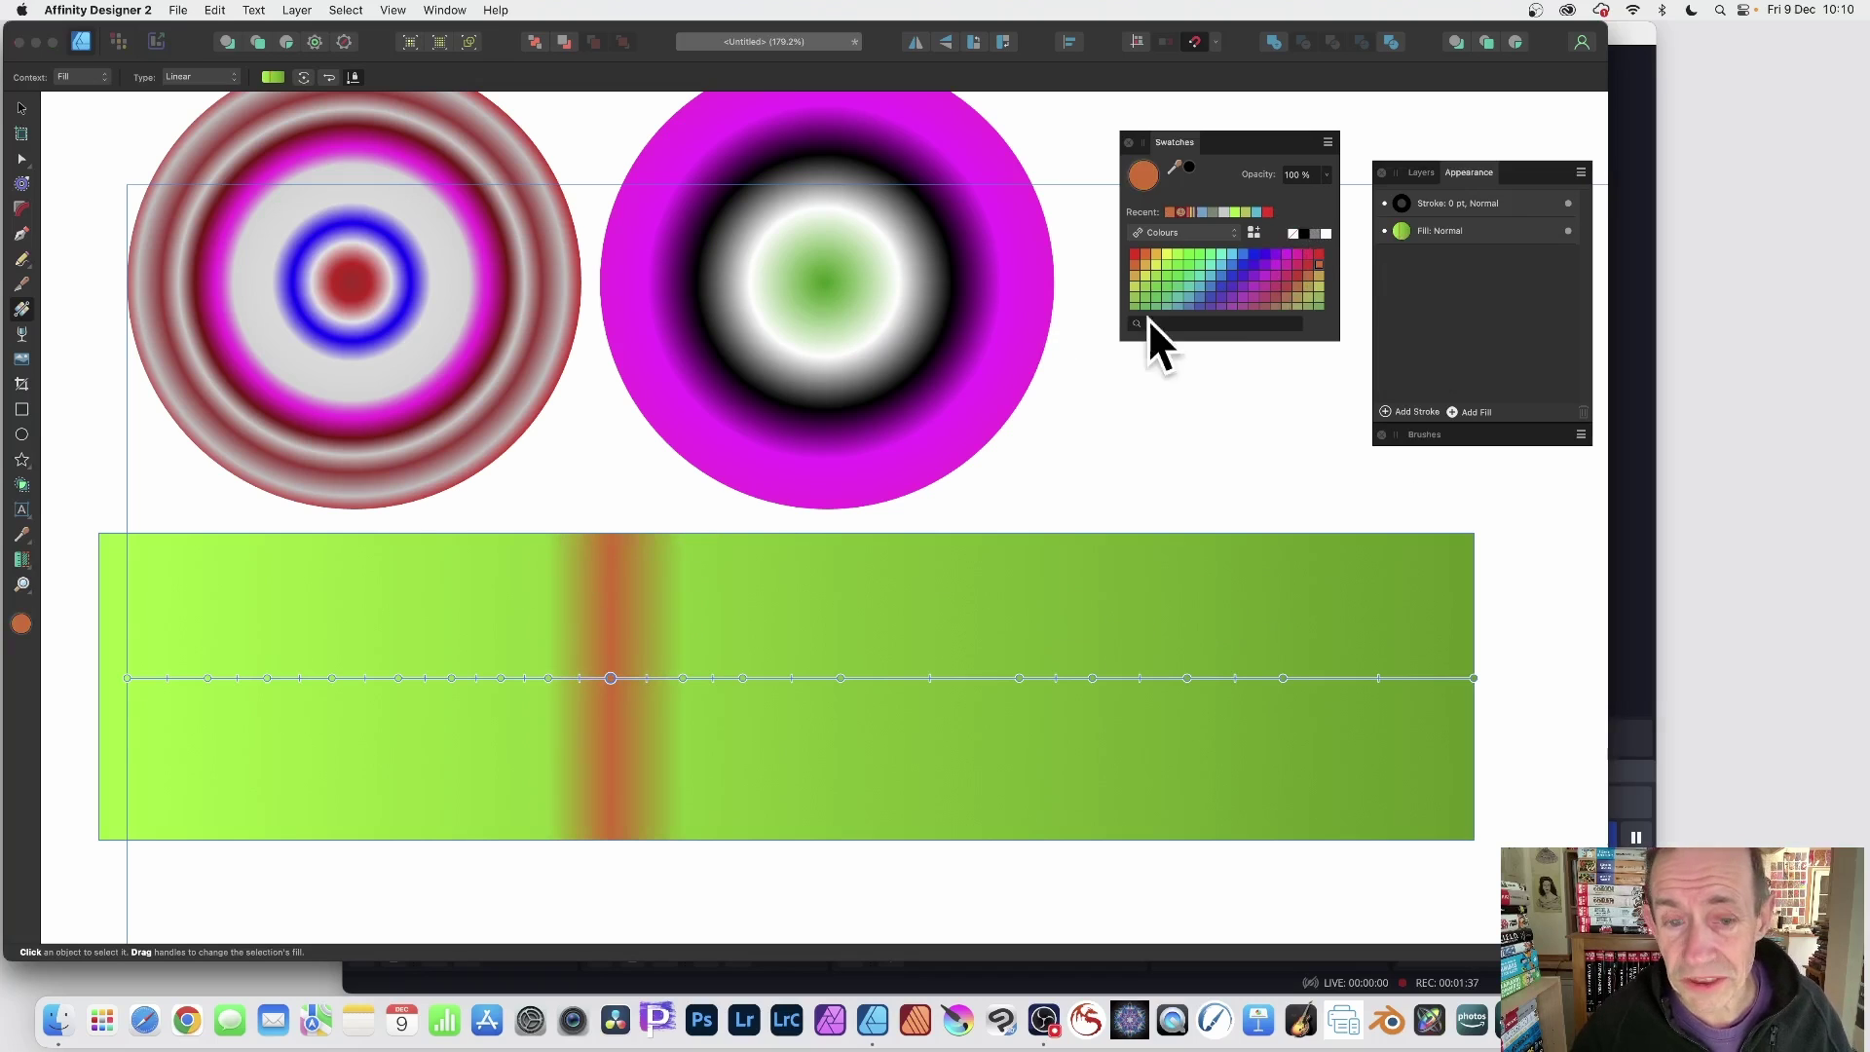
left_click(683, 678)
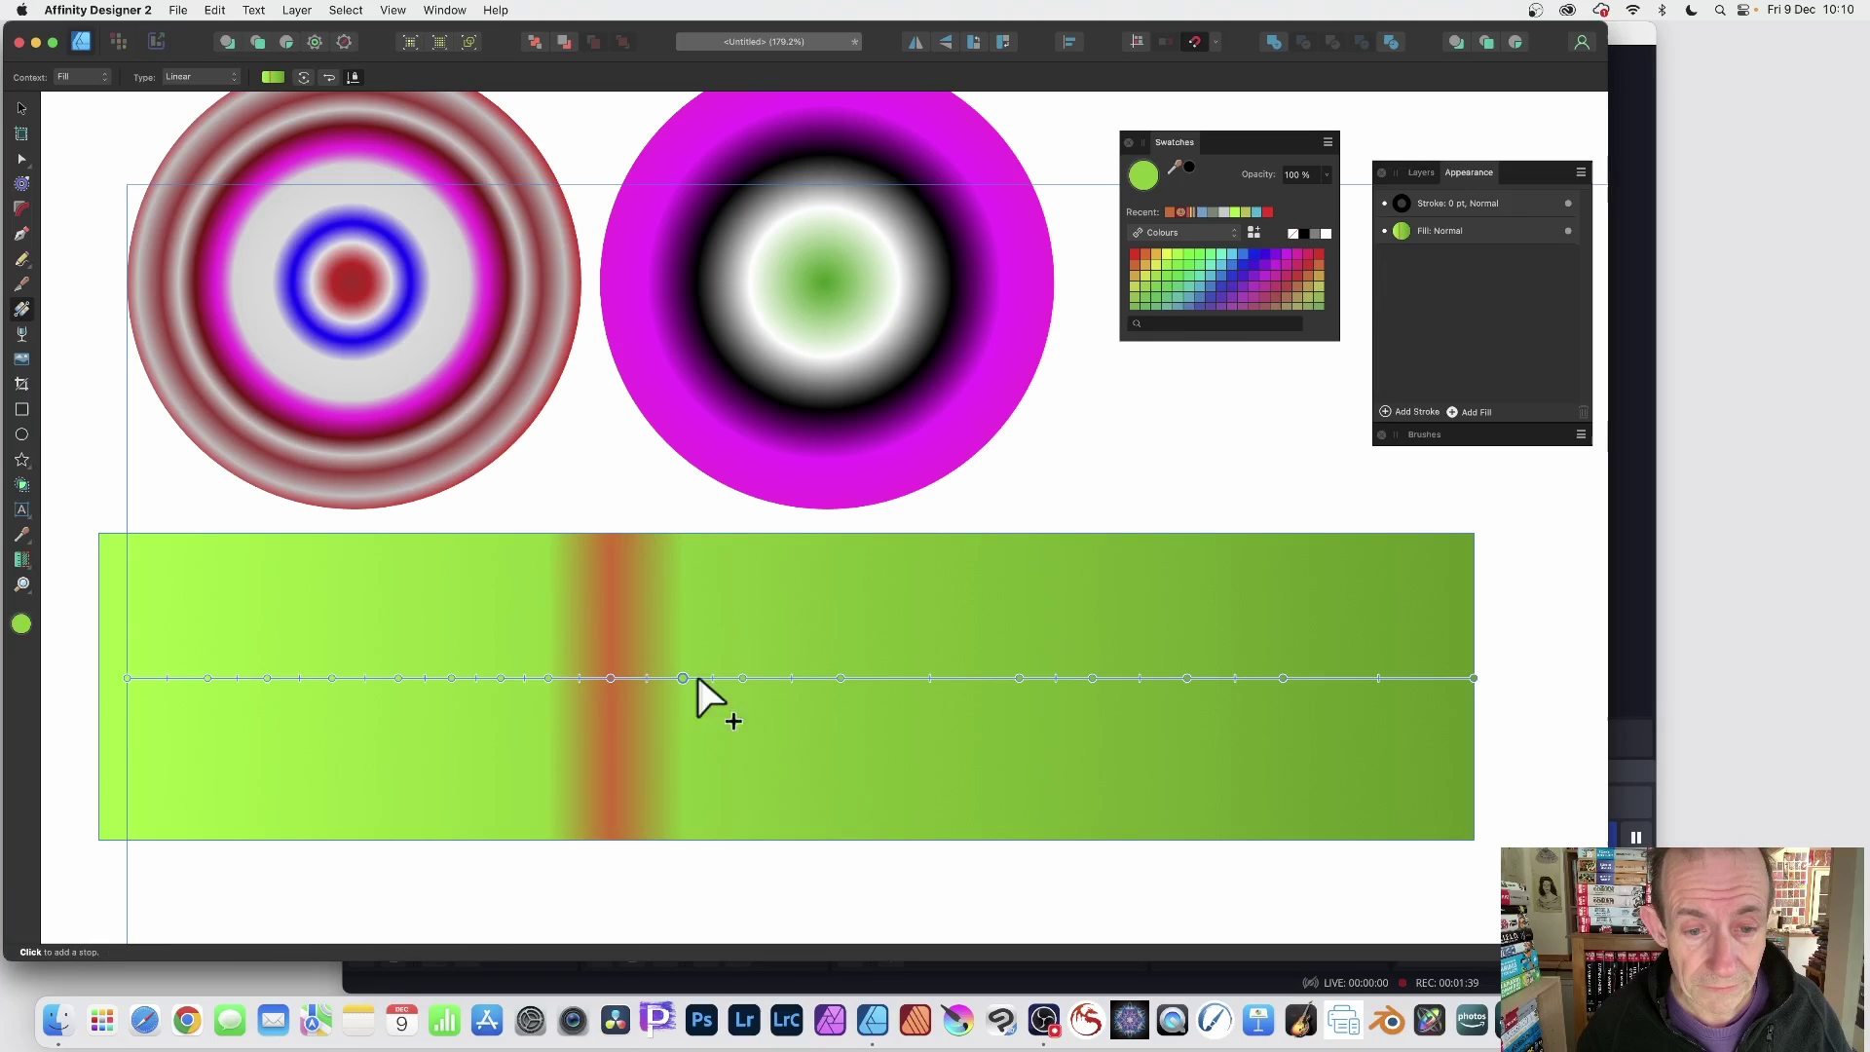
left_click(1276, 282)
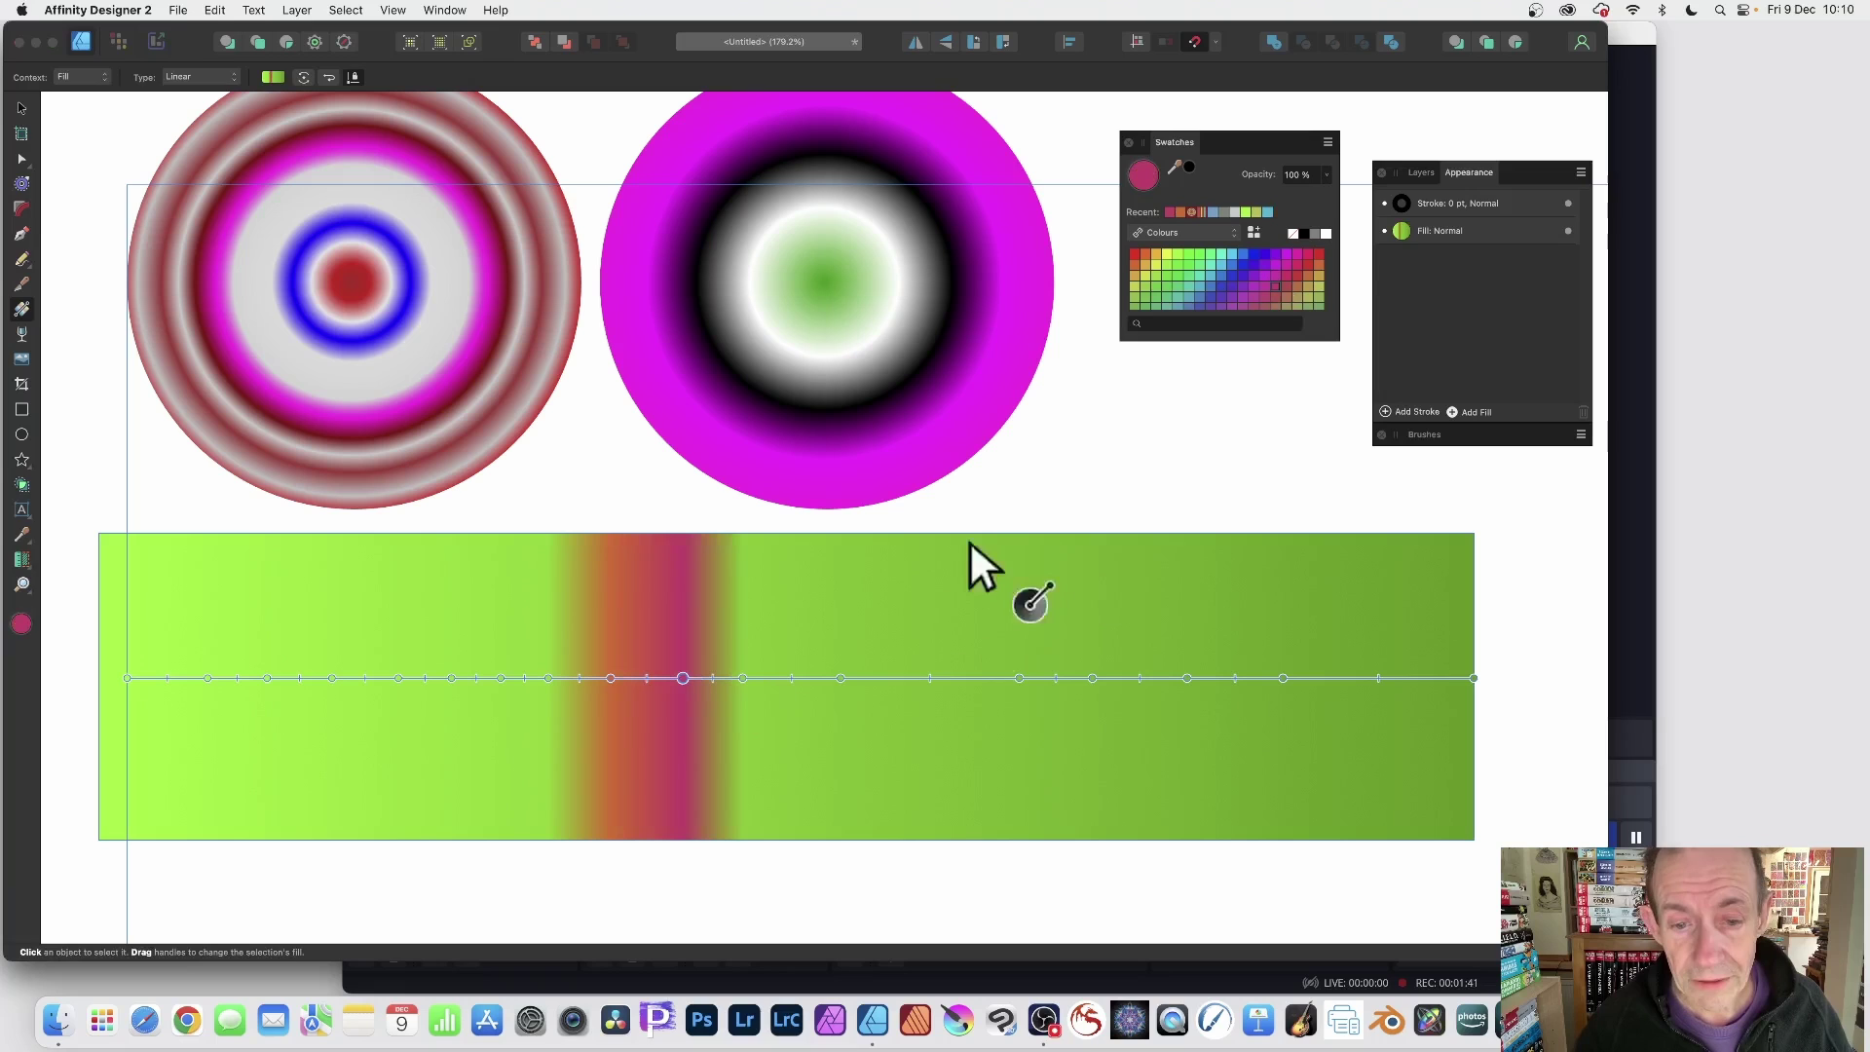
left_click(839, 679)
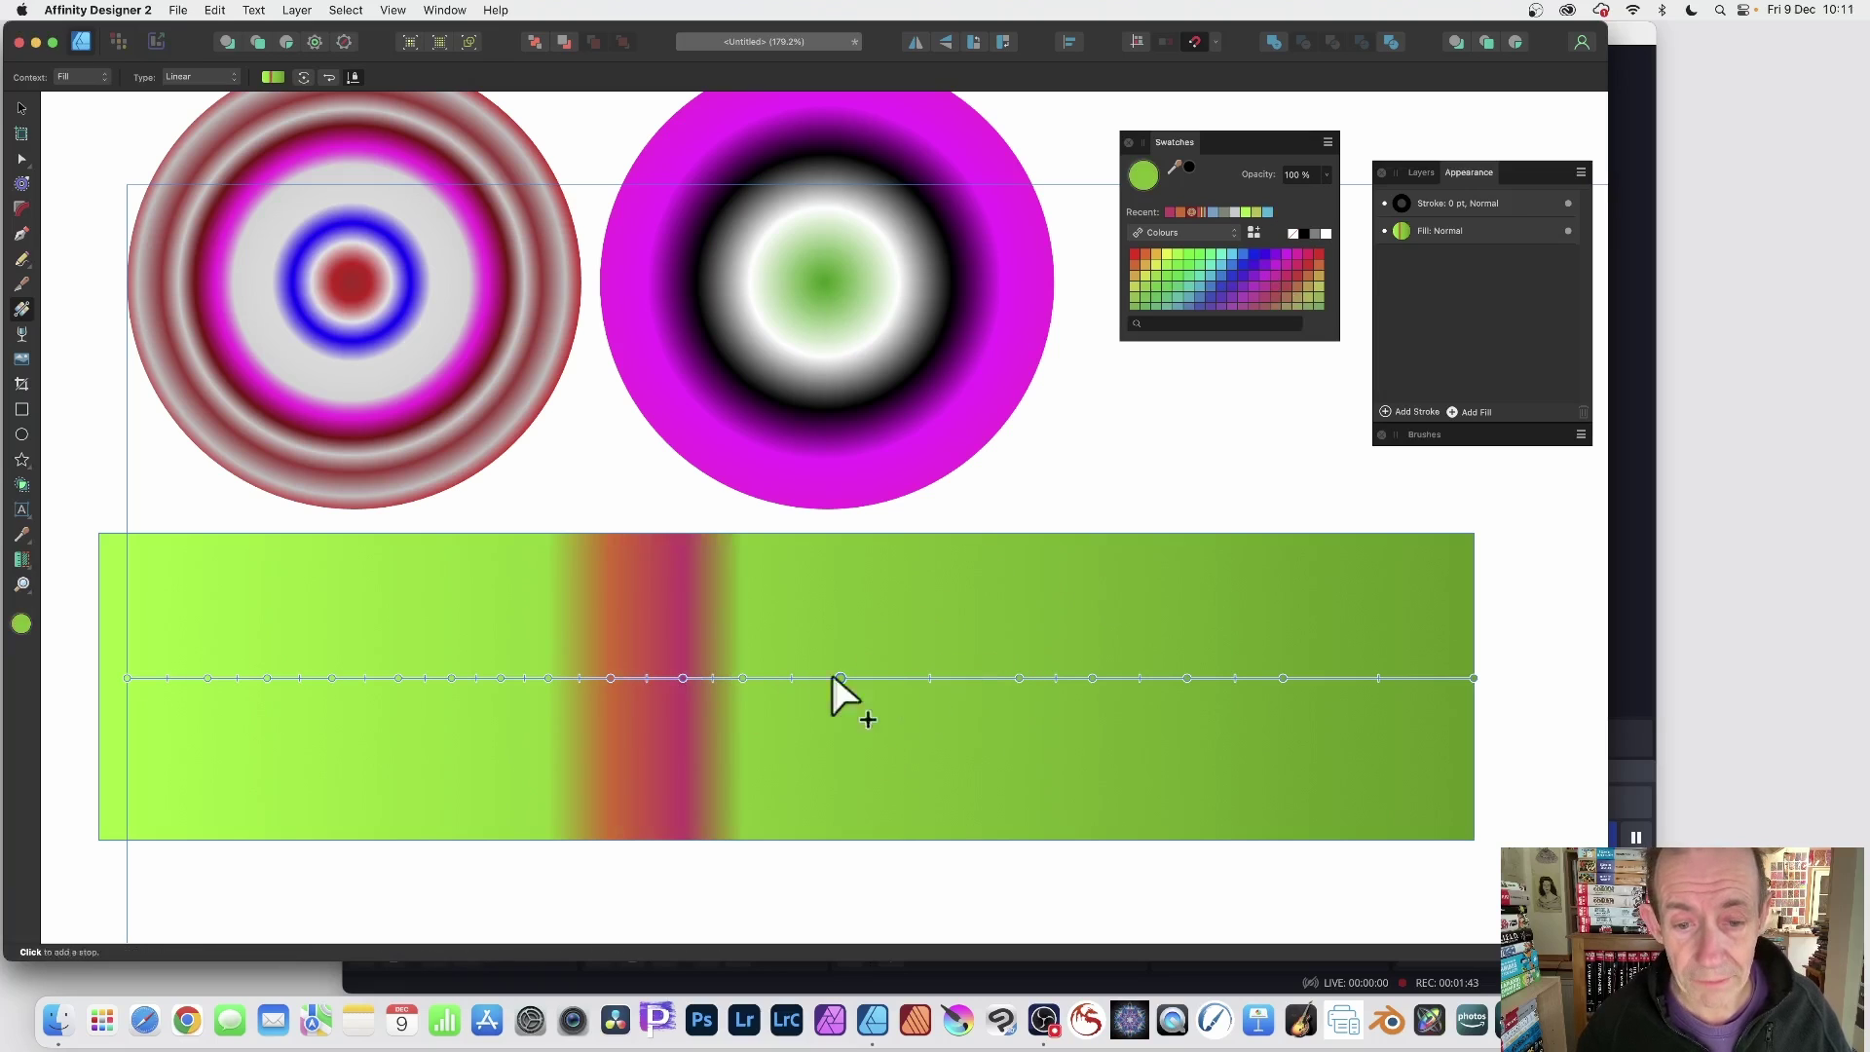
left_click(1190, 296)
left_click(1178, 232)
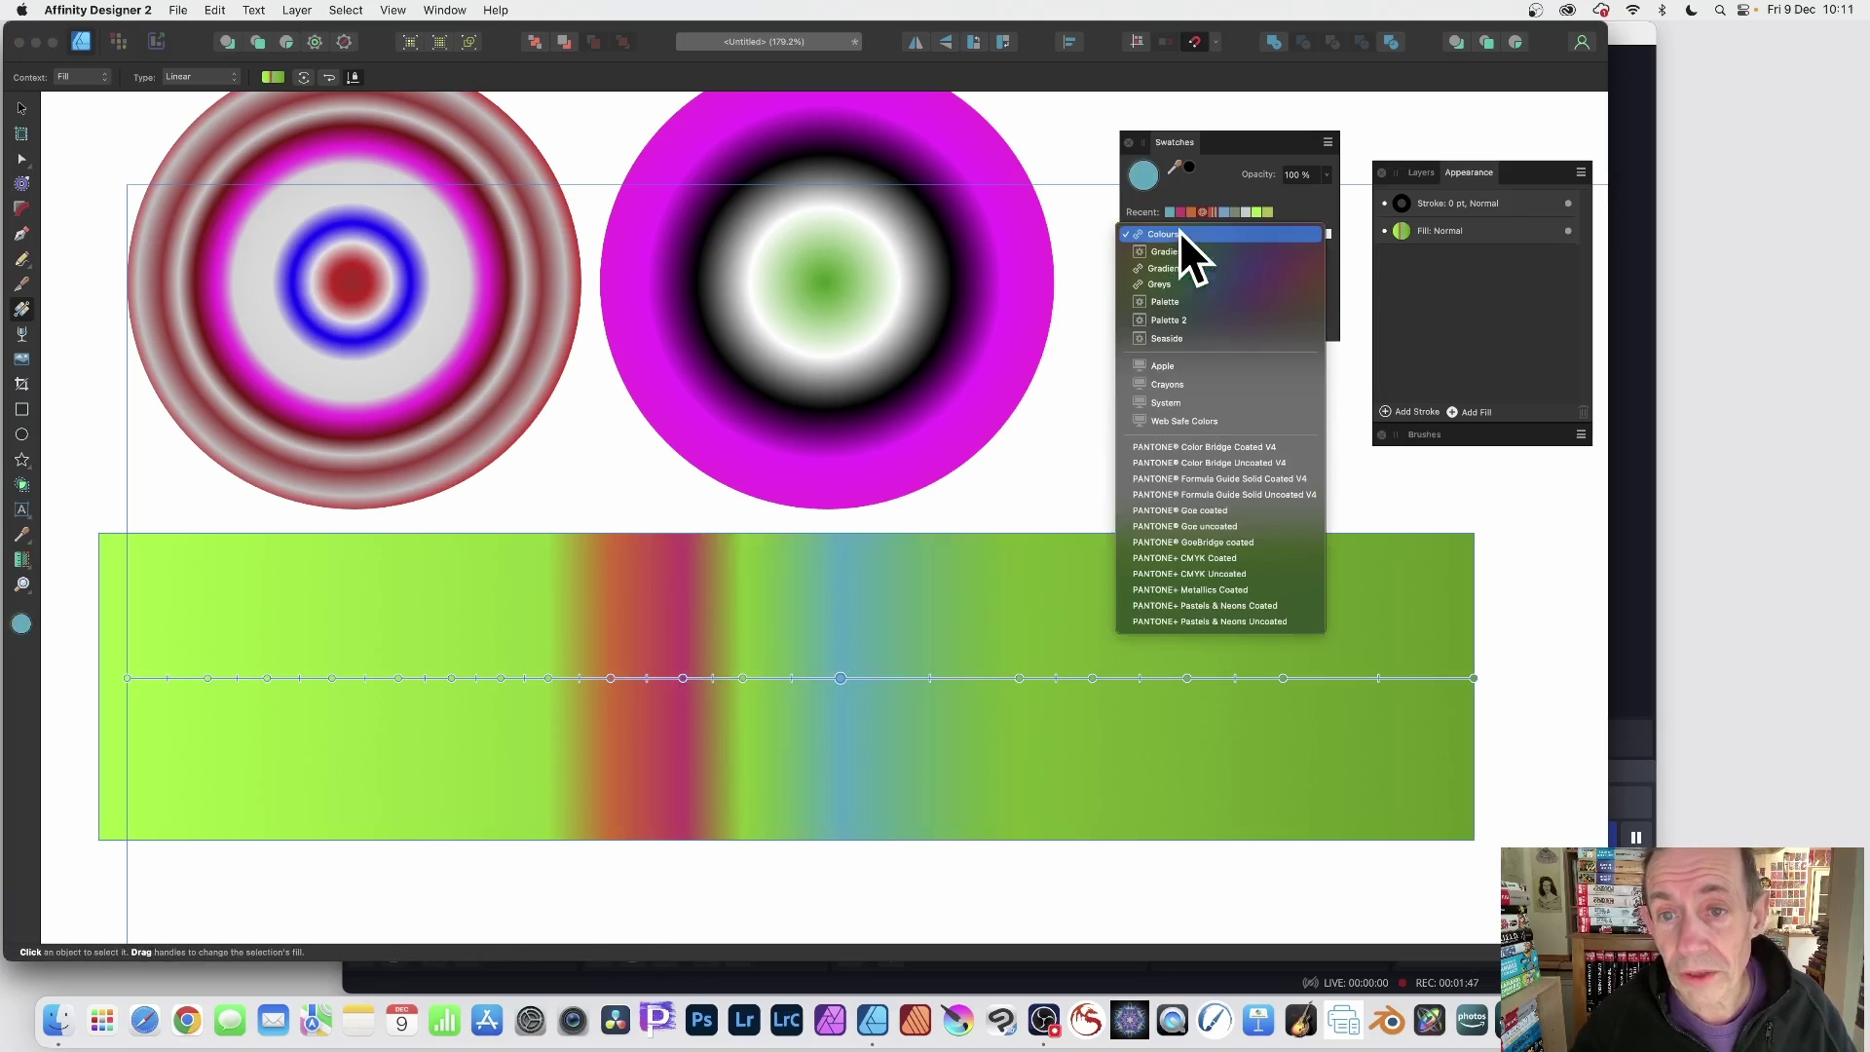
Step: From the Seaside palette, colour a new stop pale grey and the next stop light blue, right of the teal
left_click(1178, 341)
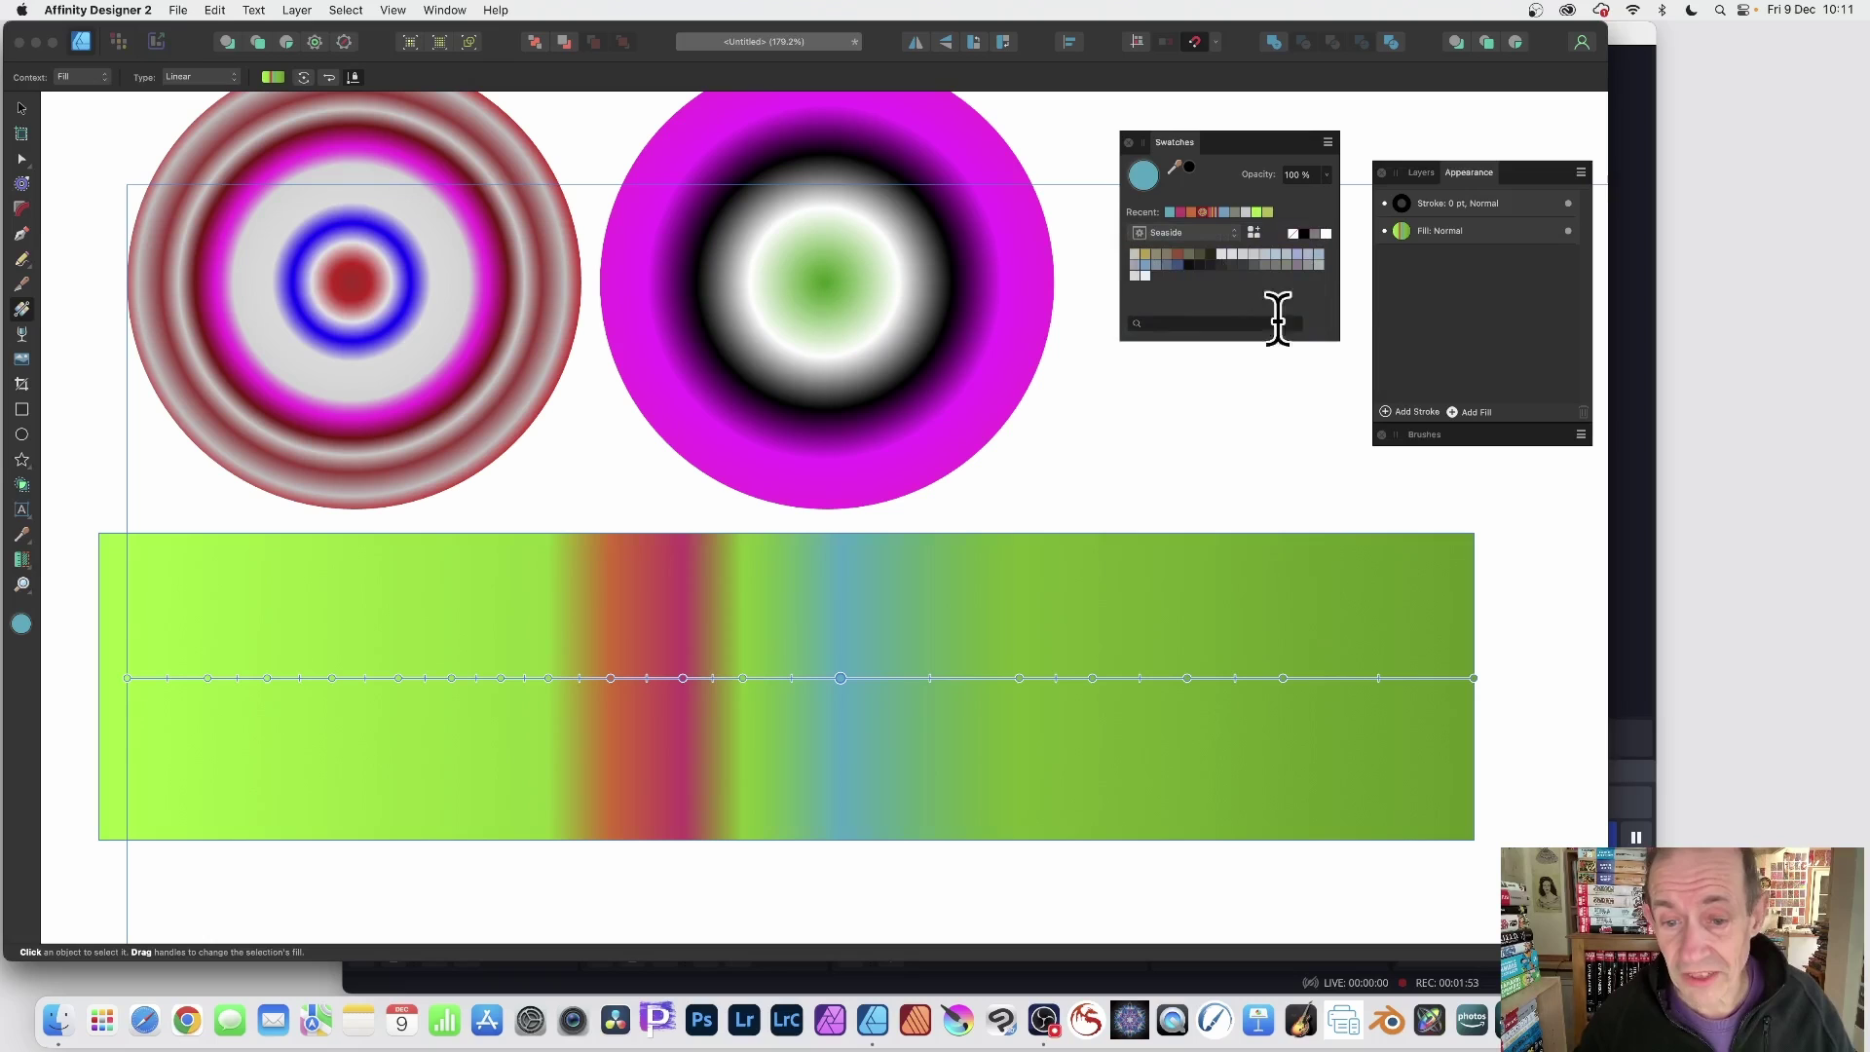
left_click(1015, 679)
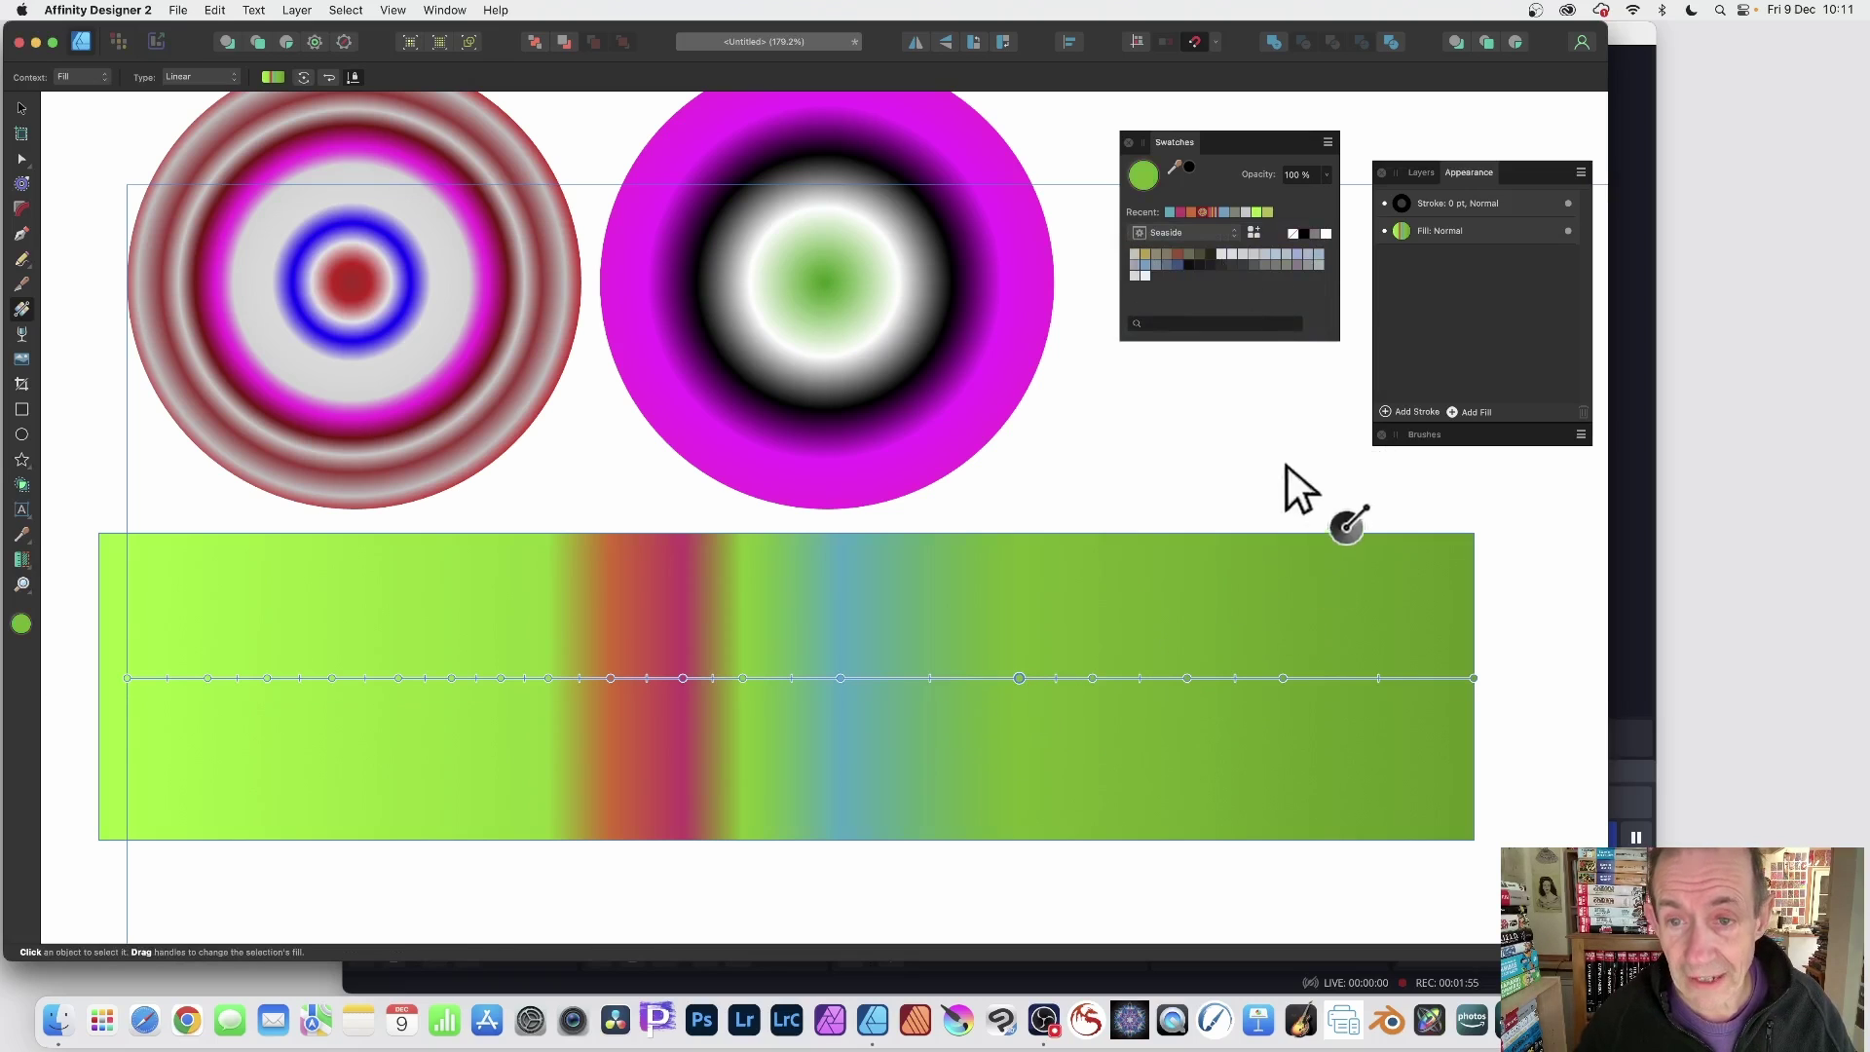
left_click(1235, 254)
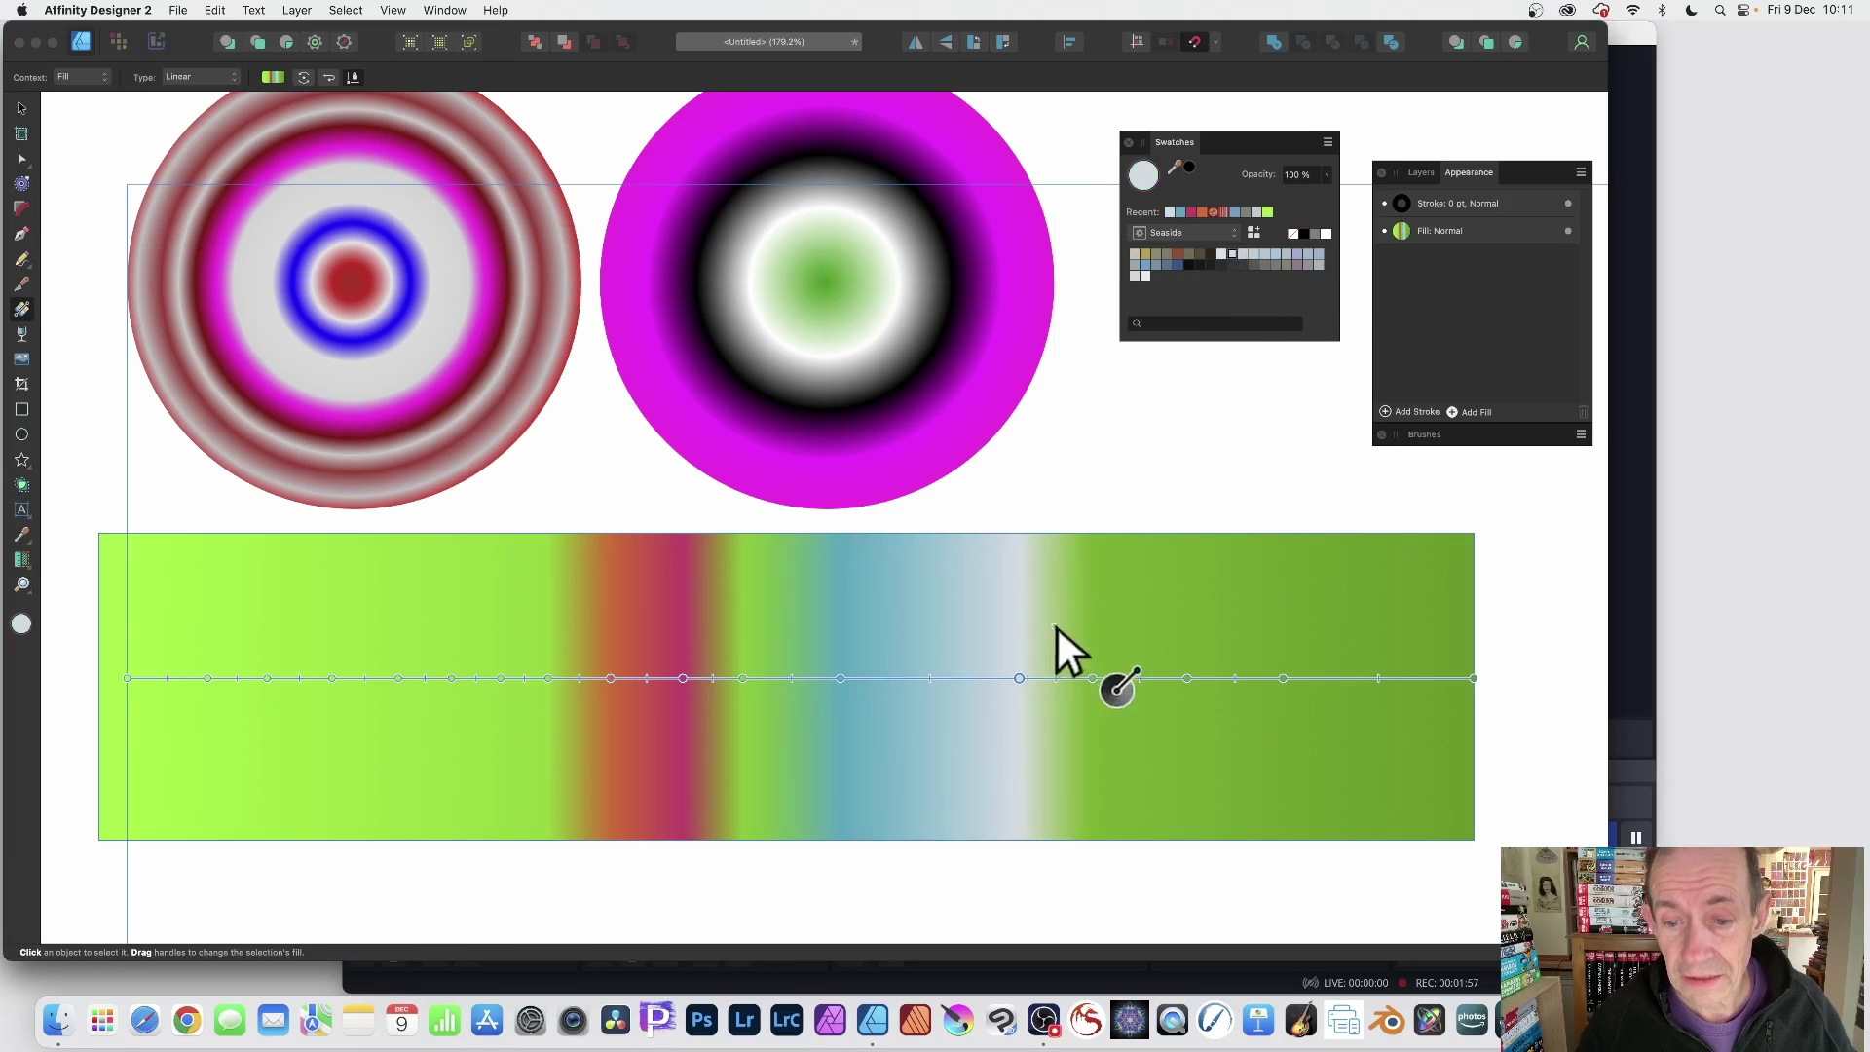
left_click(1092, 678)
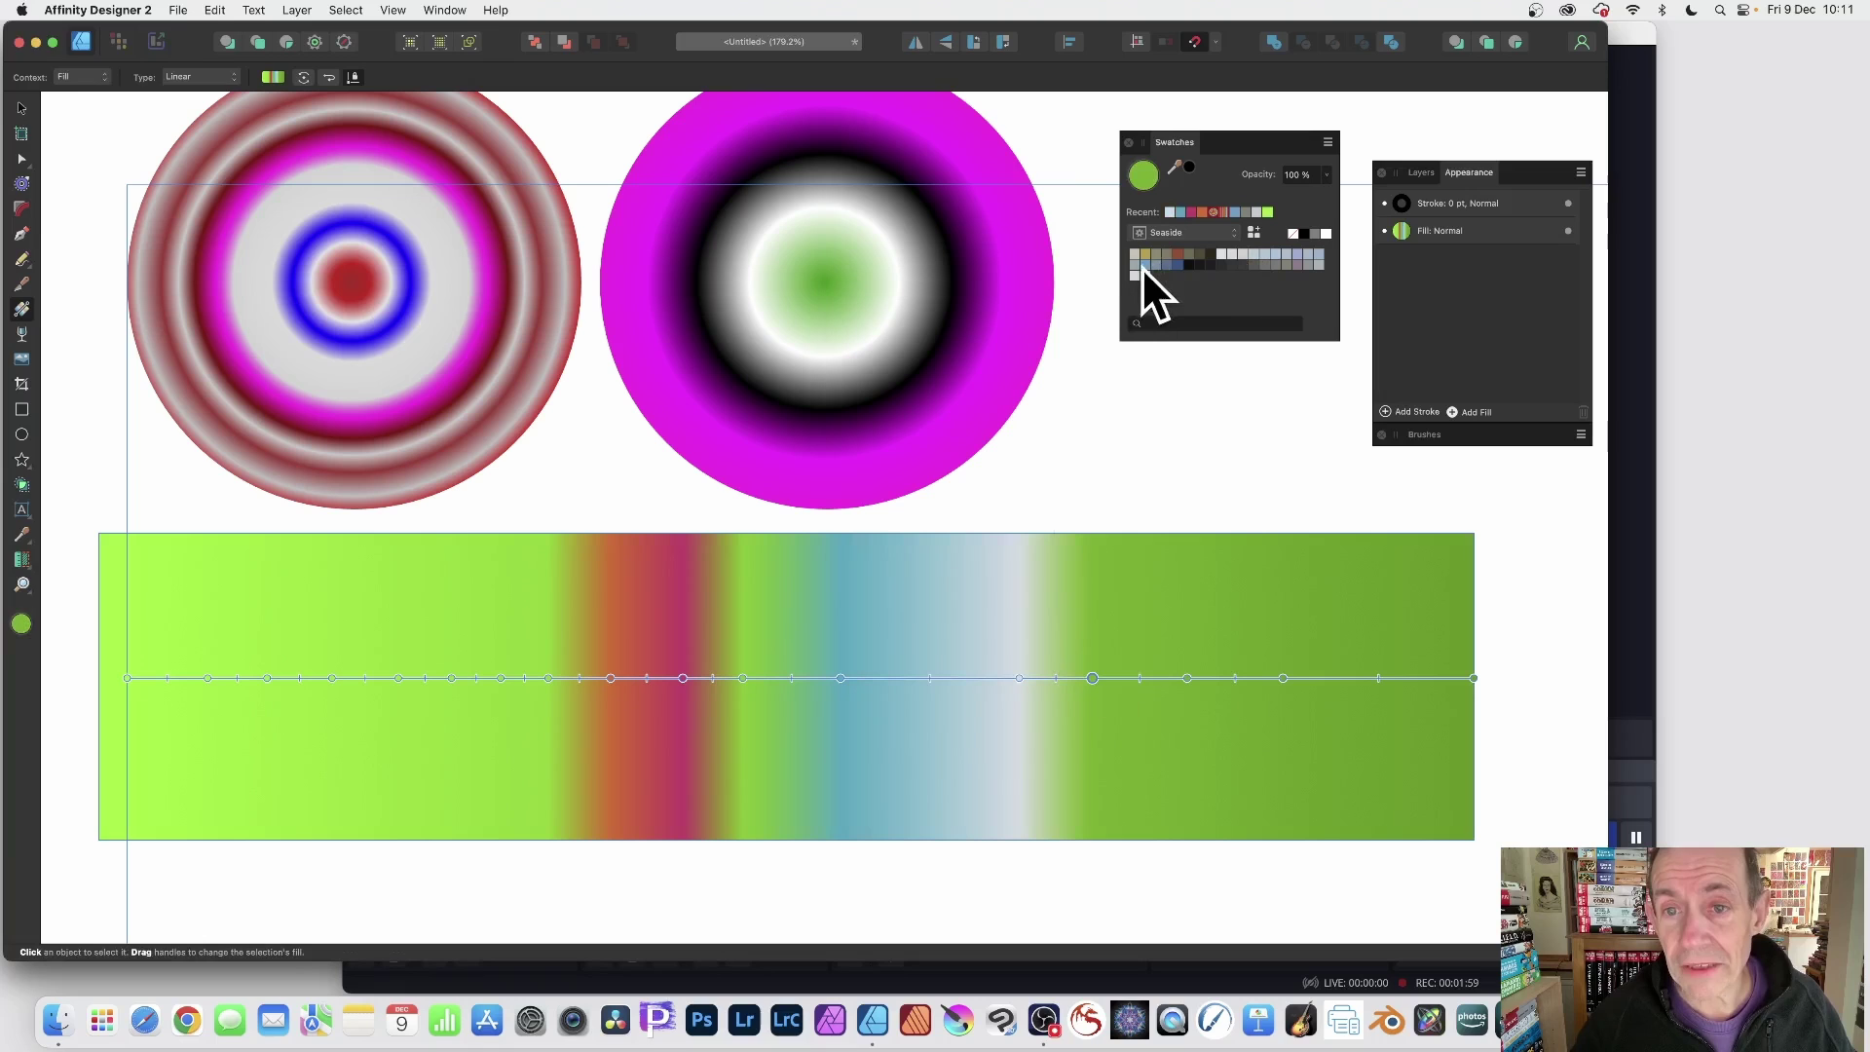
left_click(1143, 265)
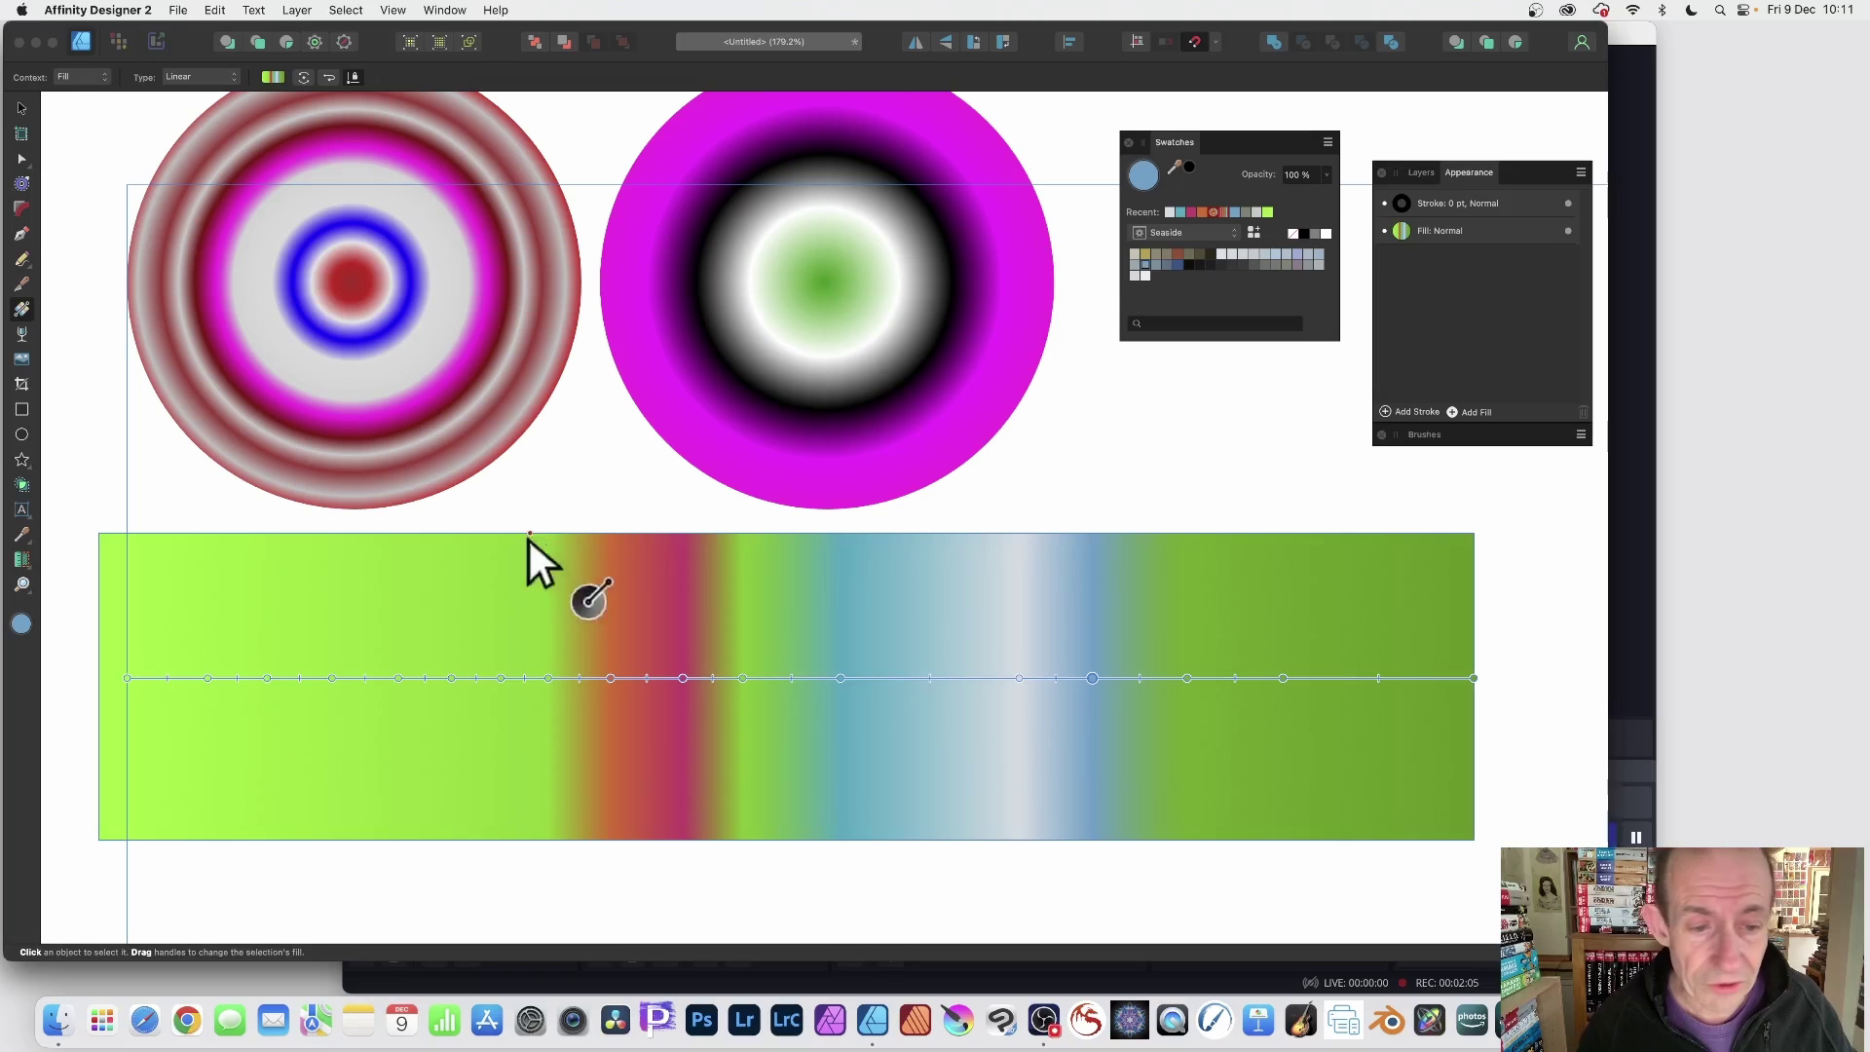
left_click(267, 678)
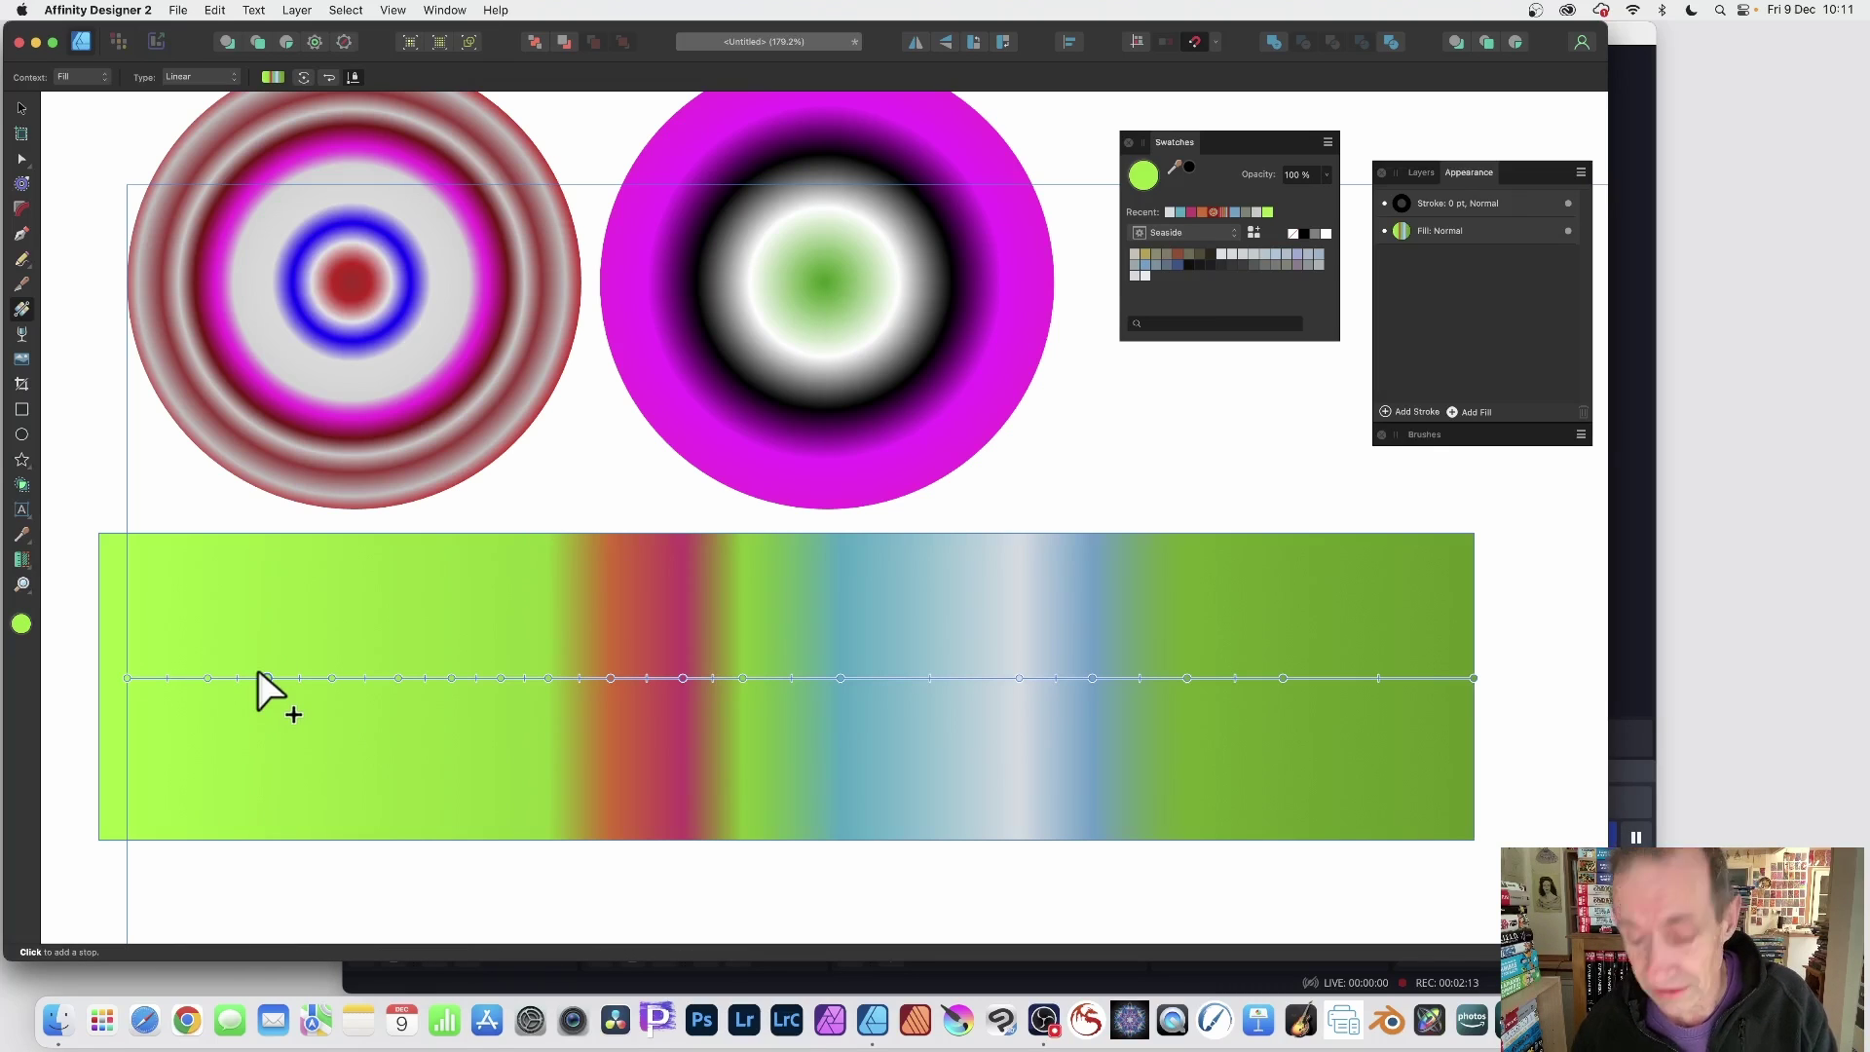
Step: Delete the selected left-side stop and the stop in the gradient's middle
key("Delete")
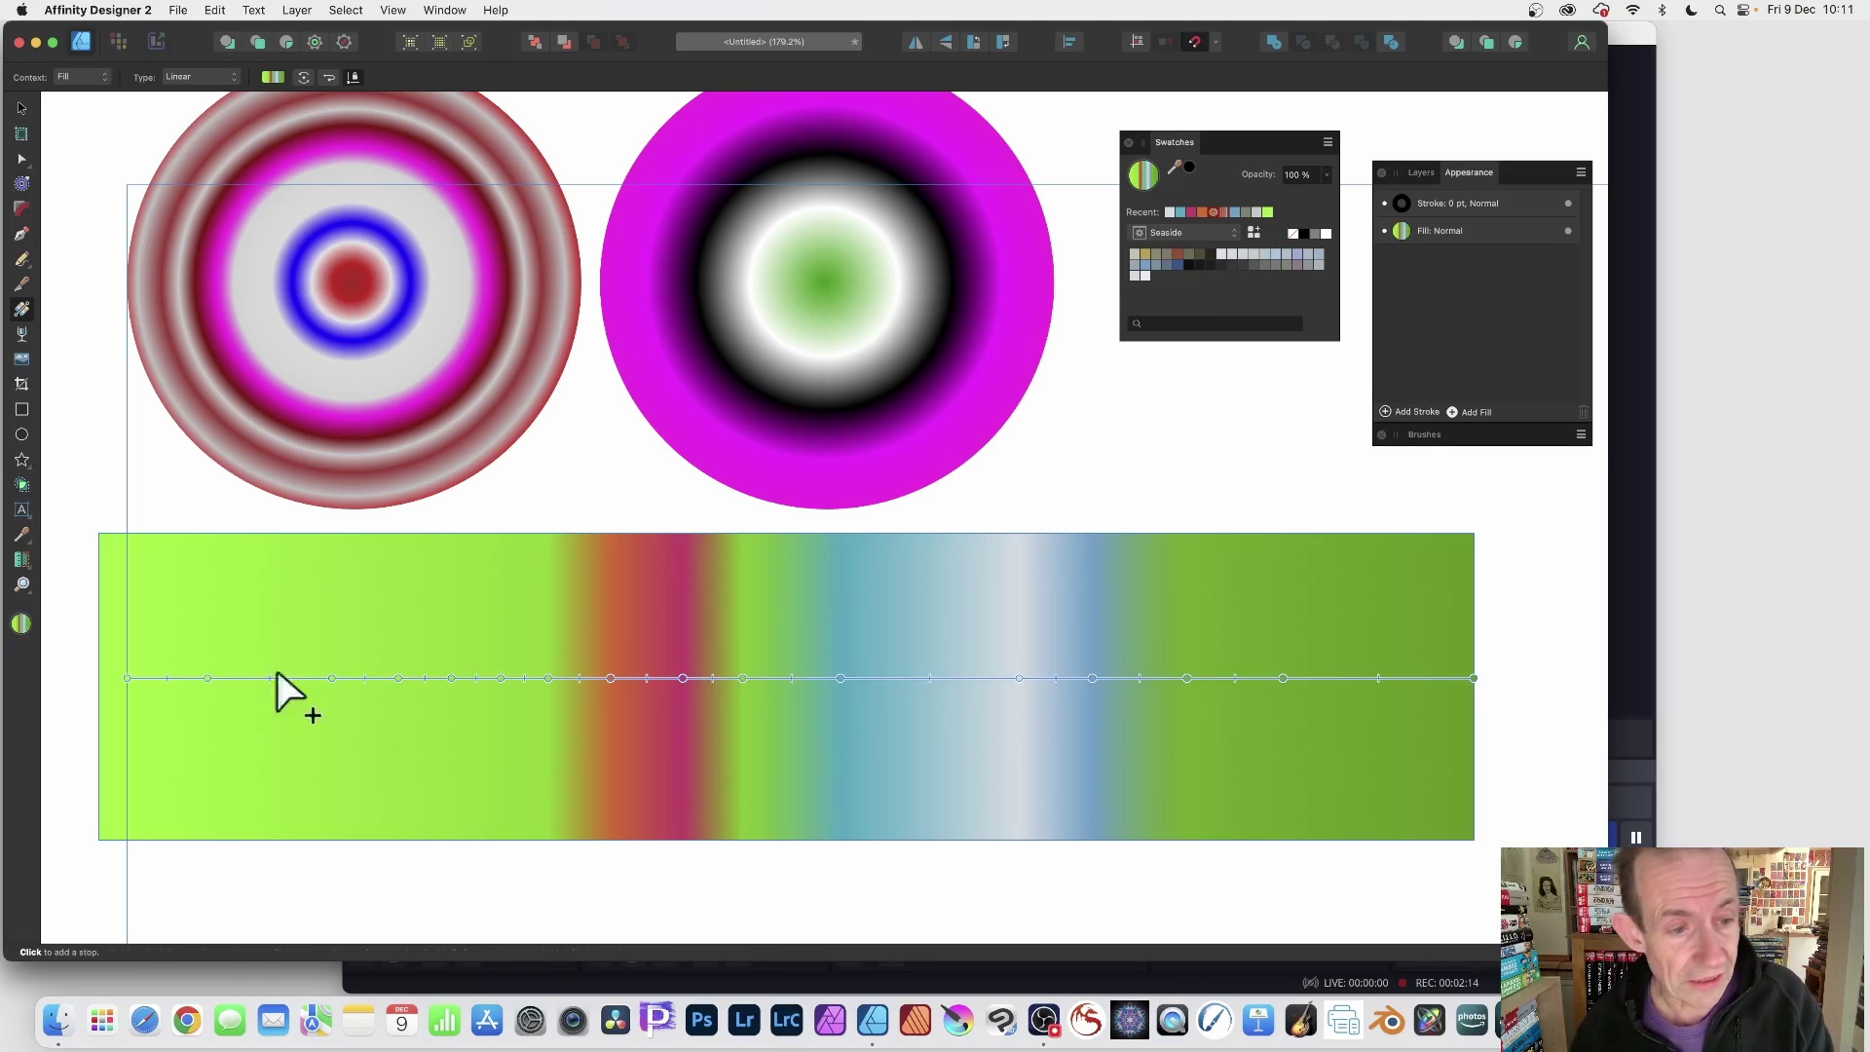
left_click(447, 678)
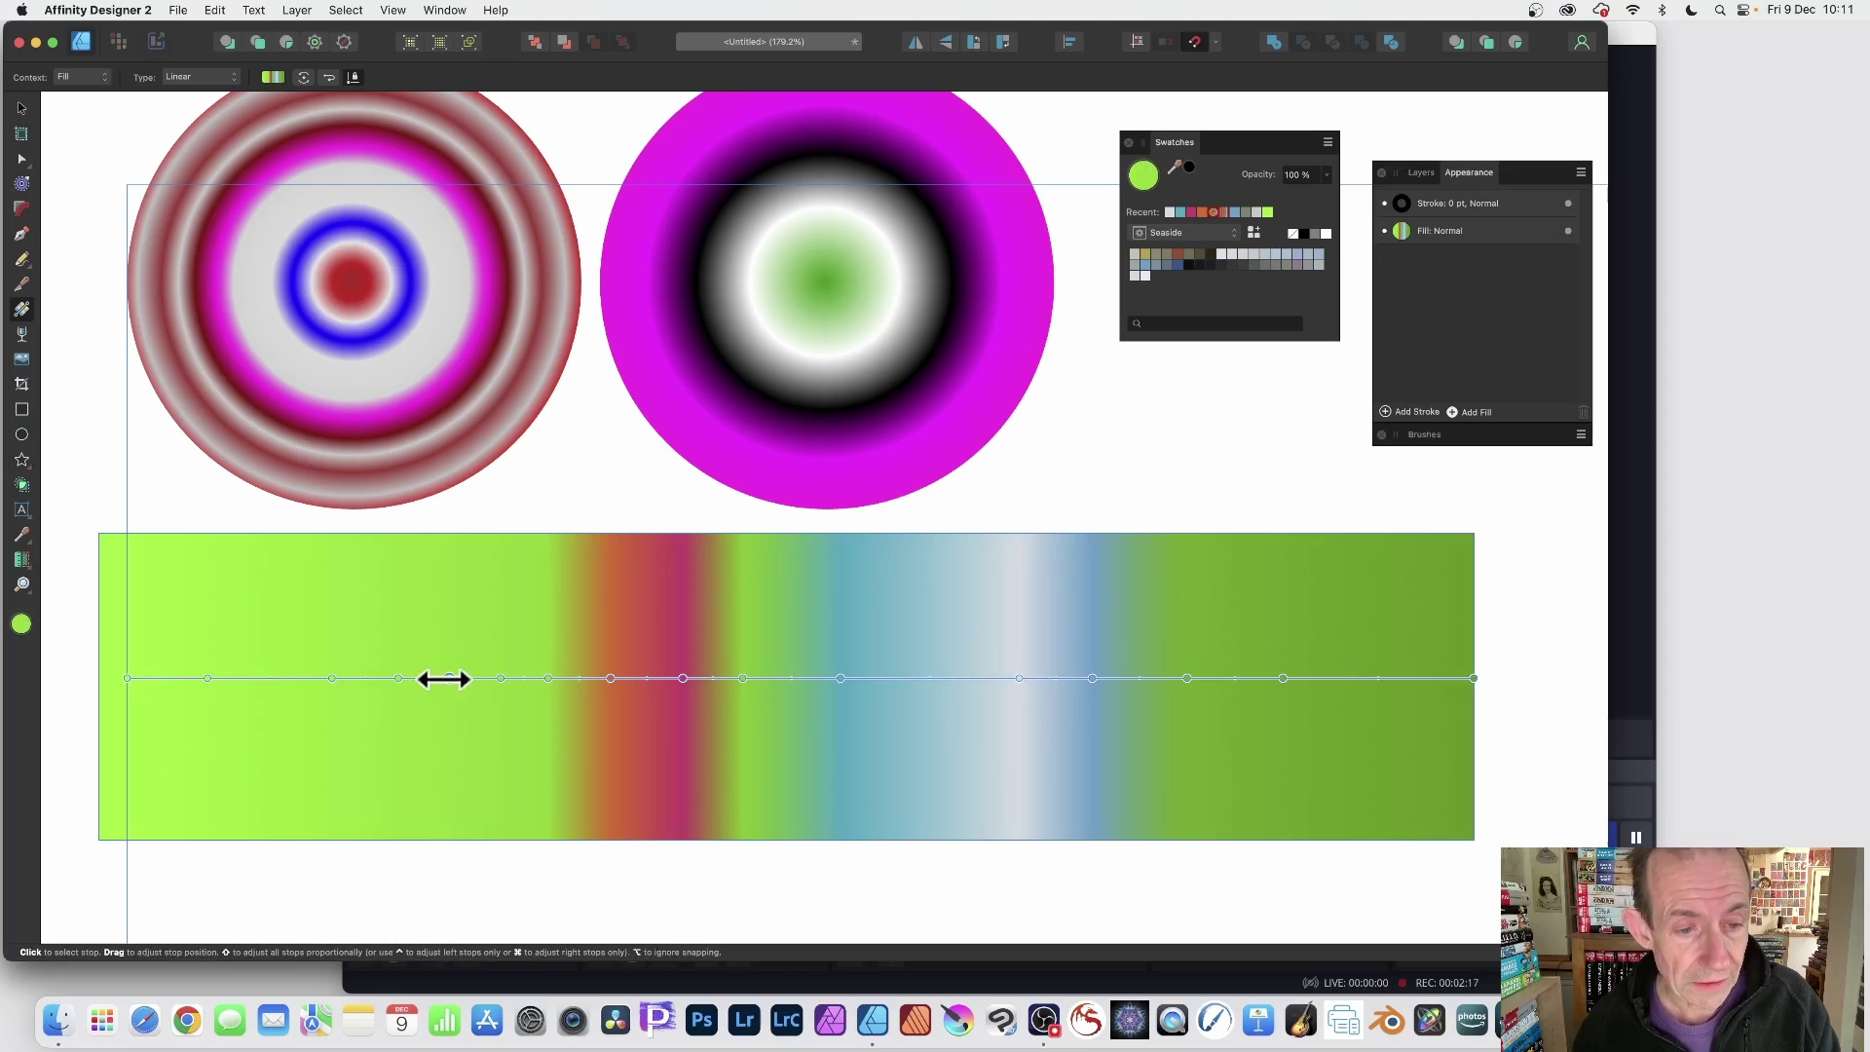
key("Delete")
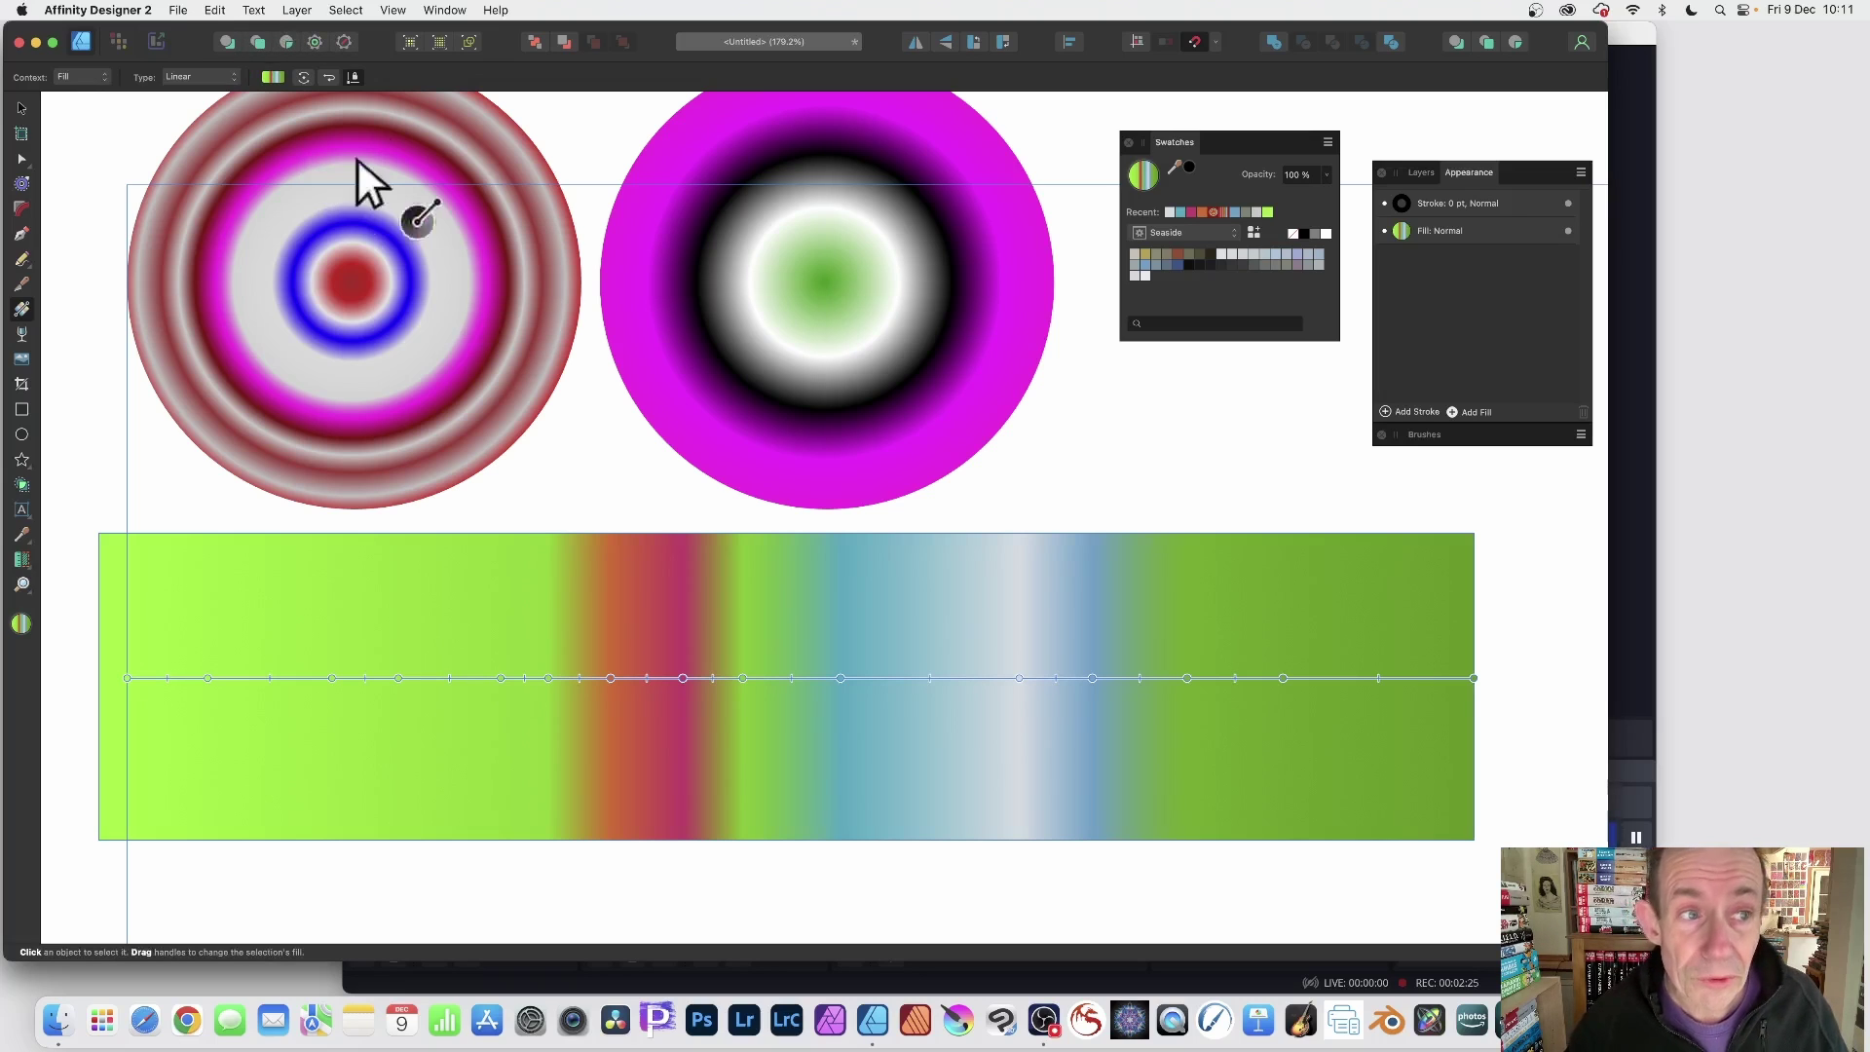
left_click(273, 77)
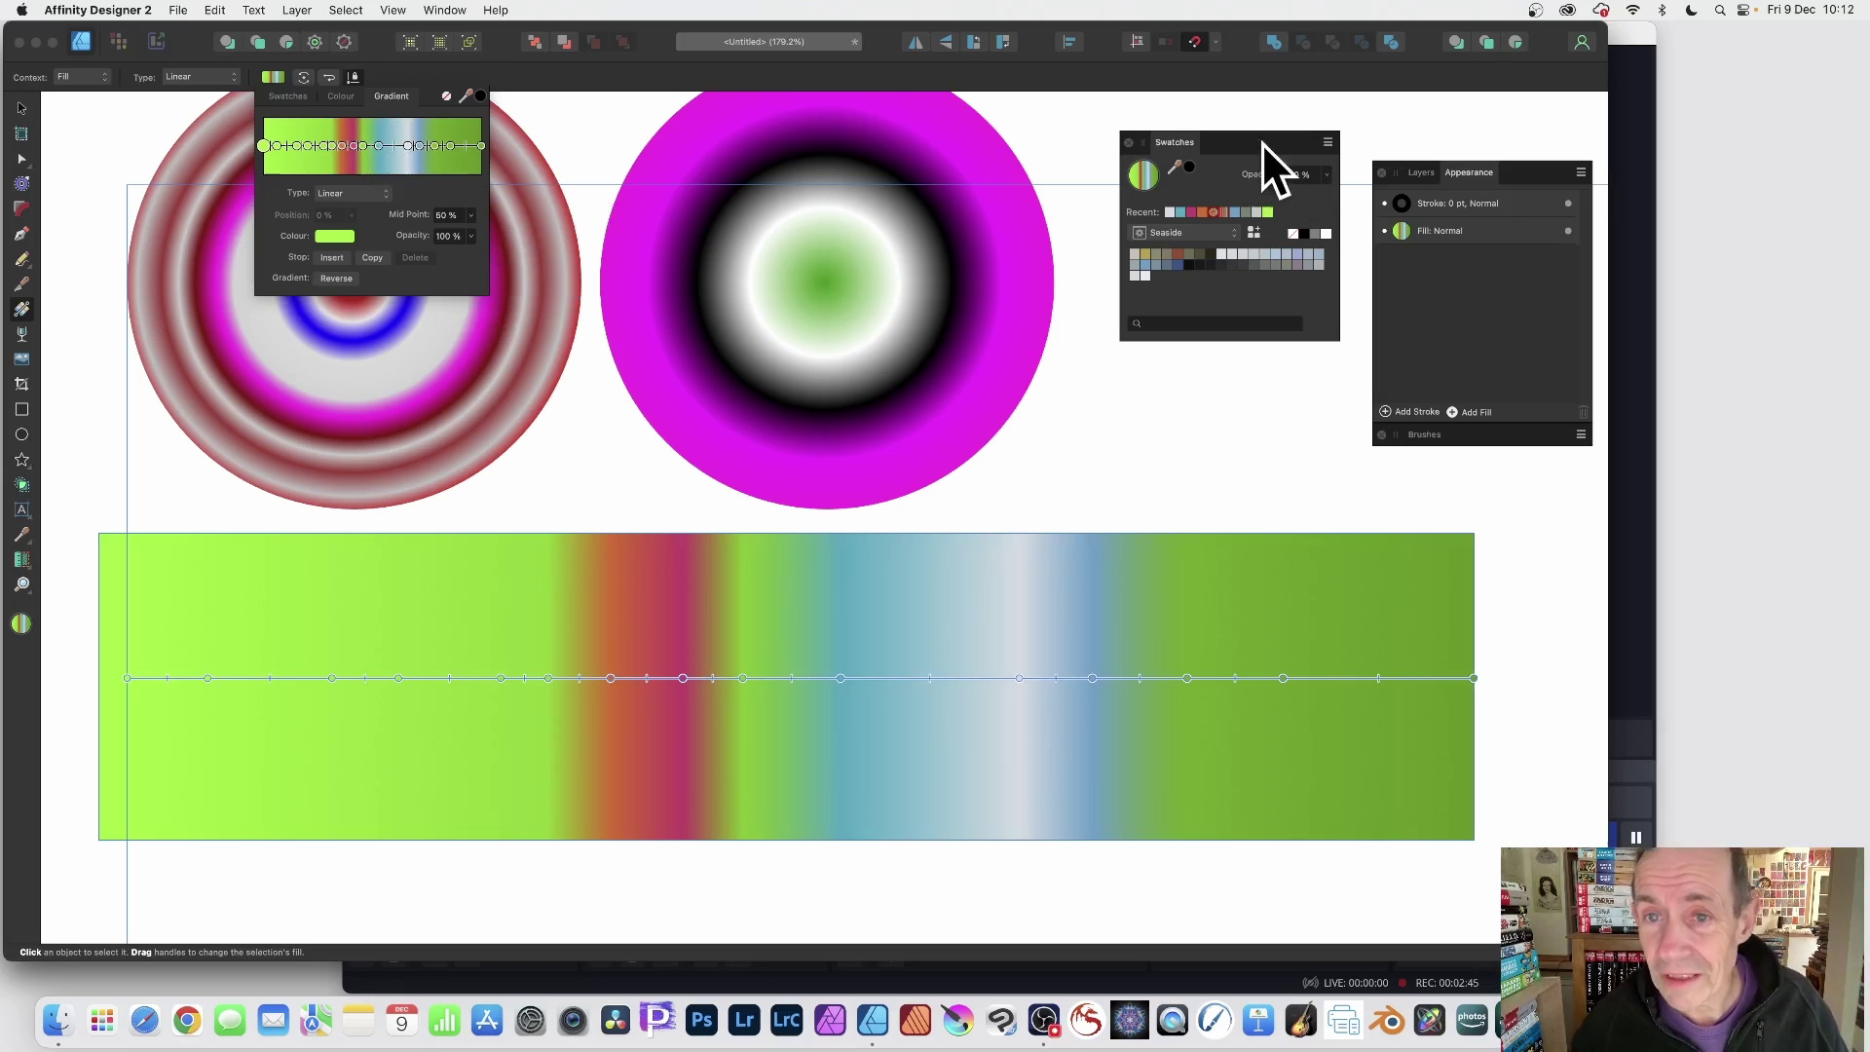
left_click(1181, 148)
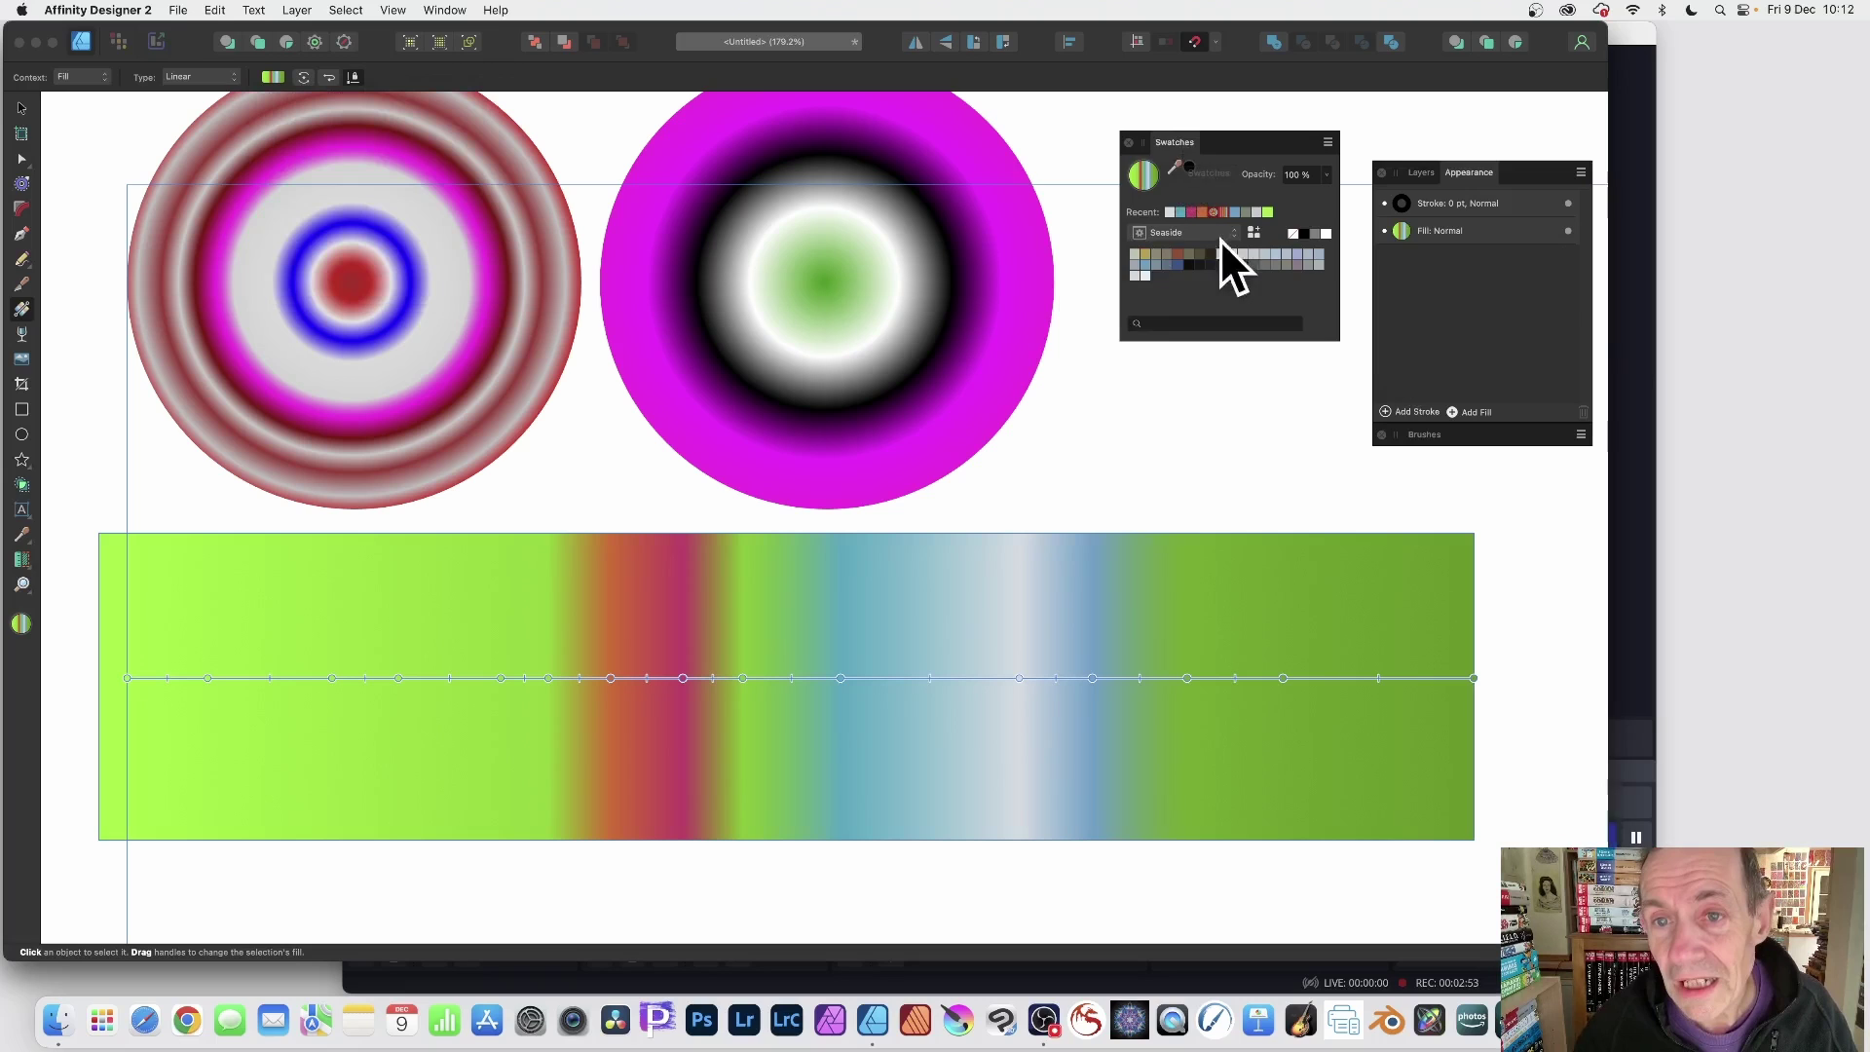
Step: Change the Swatches panel's palette from Seaside to Gradients
left_click(1183, 233)
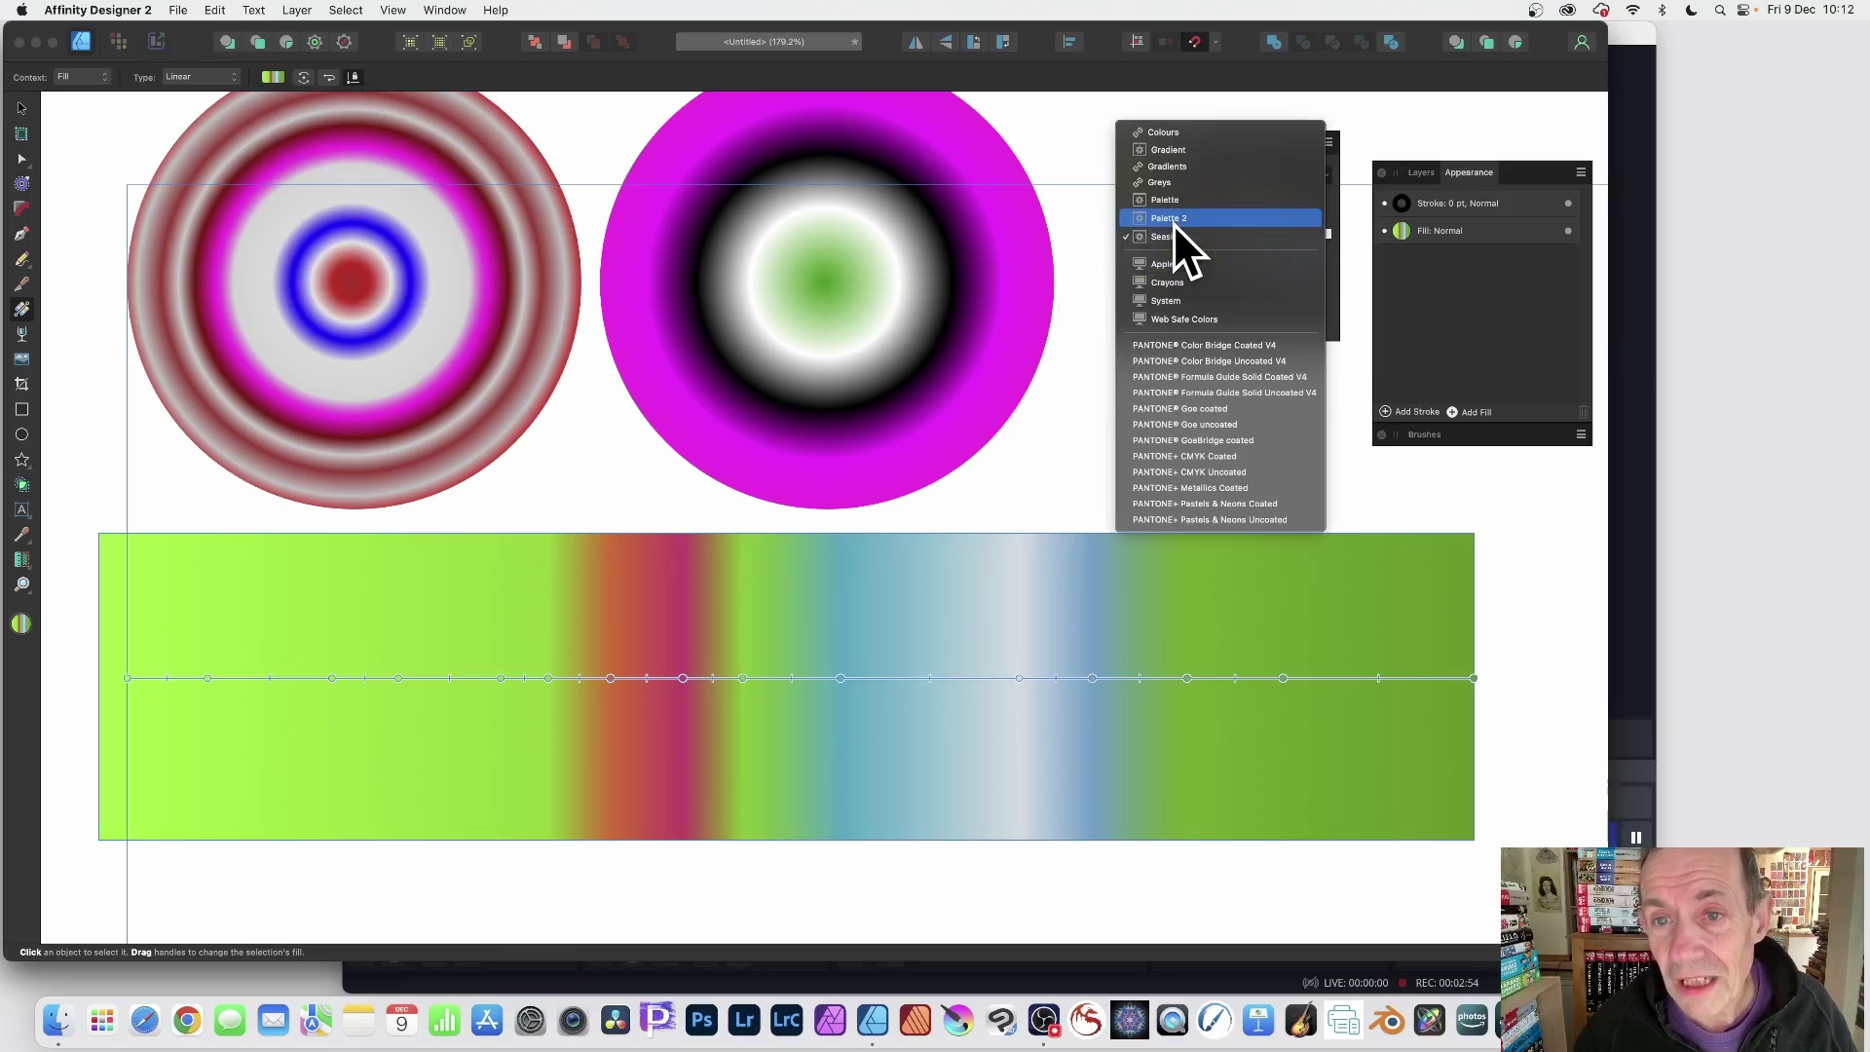
left_click(1177, 165)
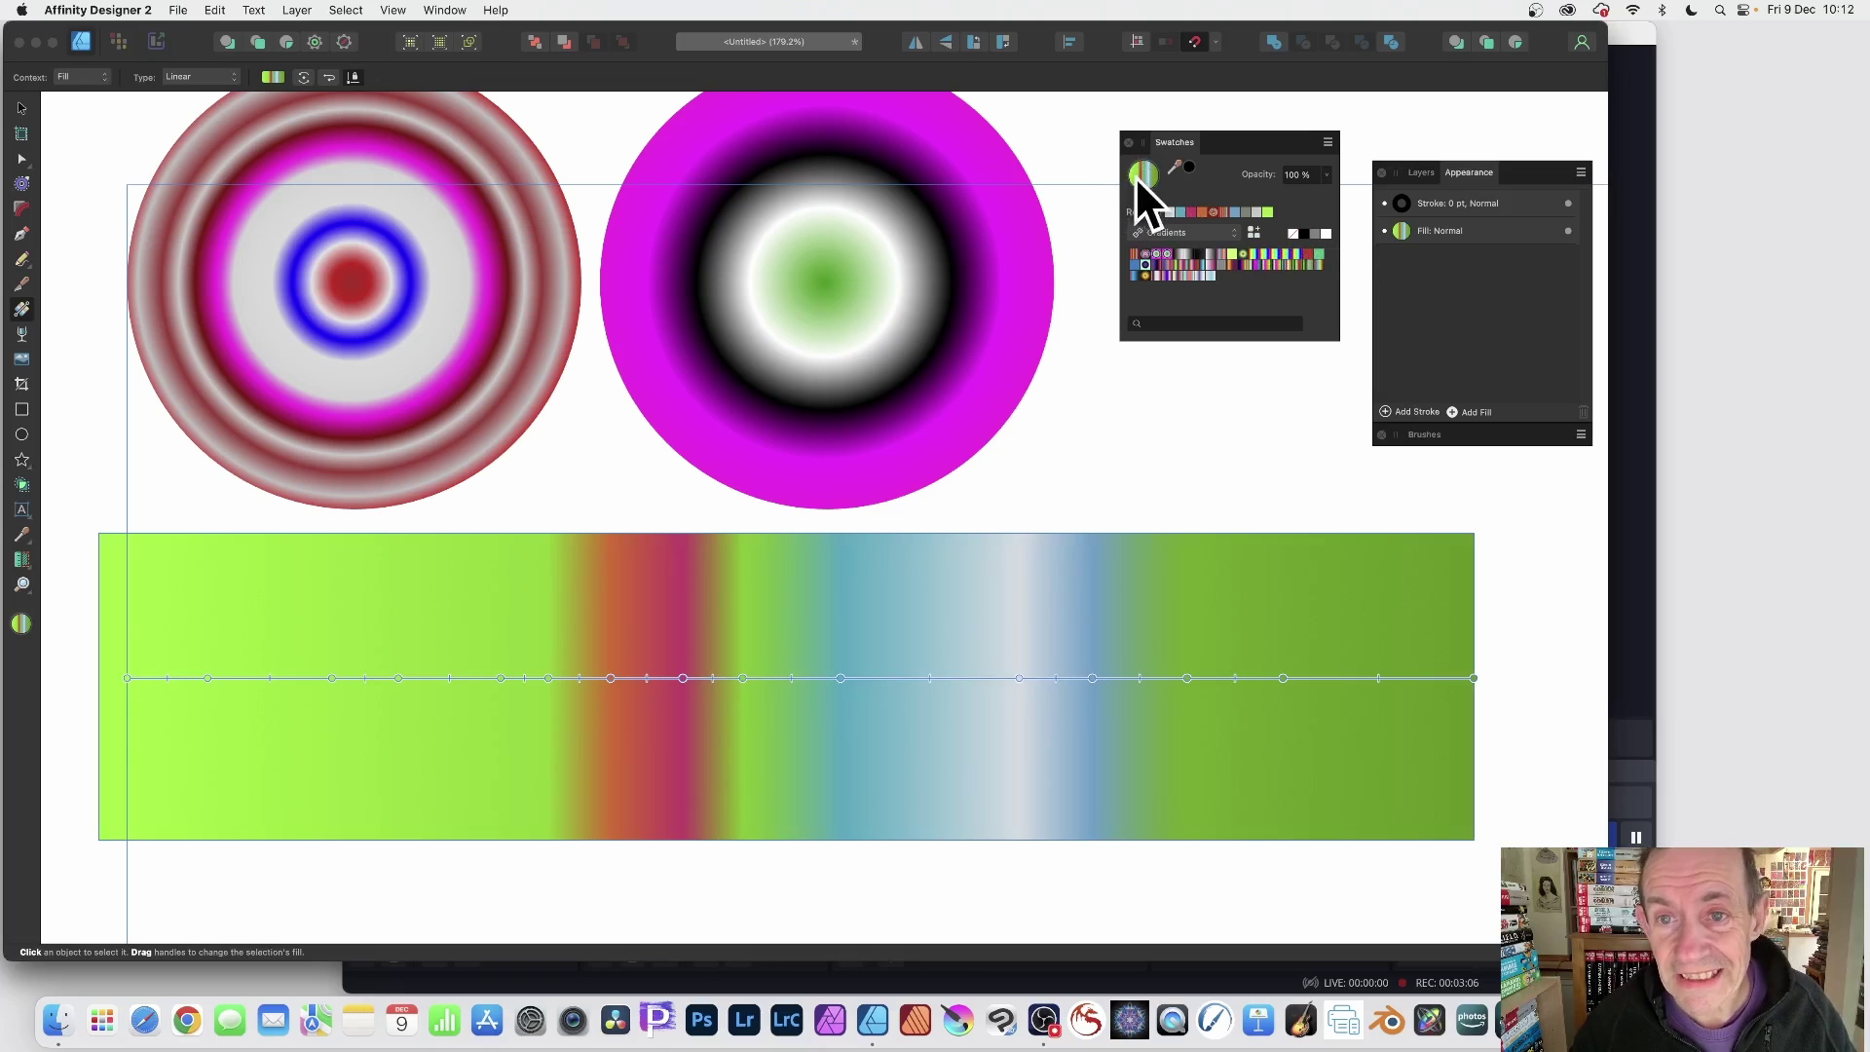
Step: Select the rectangle and add its multicolour fill as a new swatch in Gradients
left_click(22, 107)
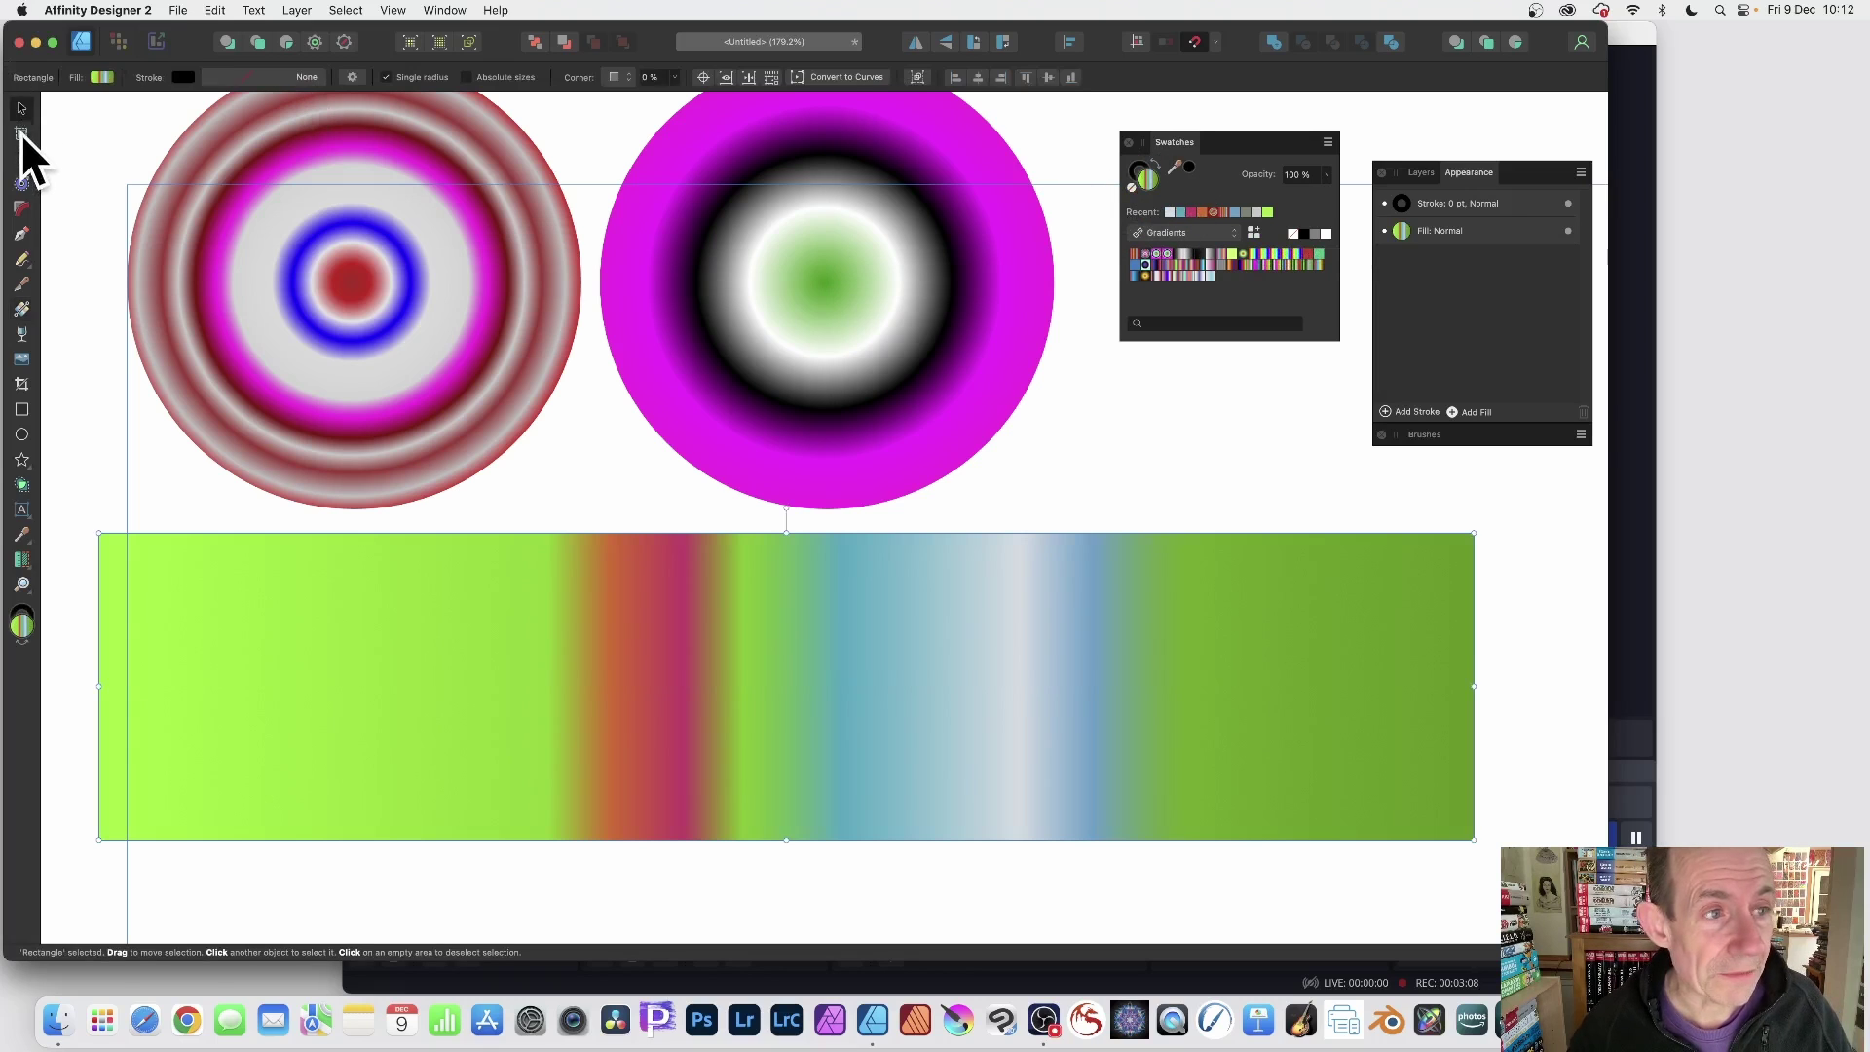
left_click(1255, 232)
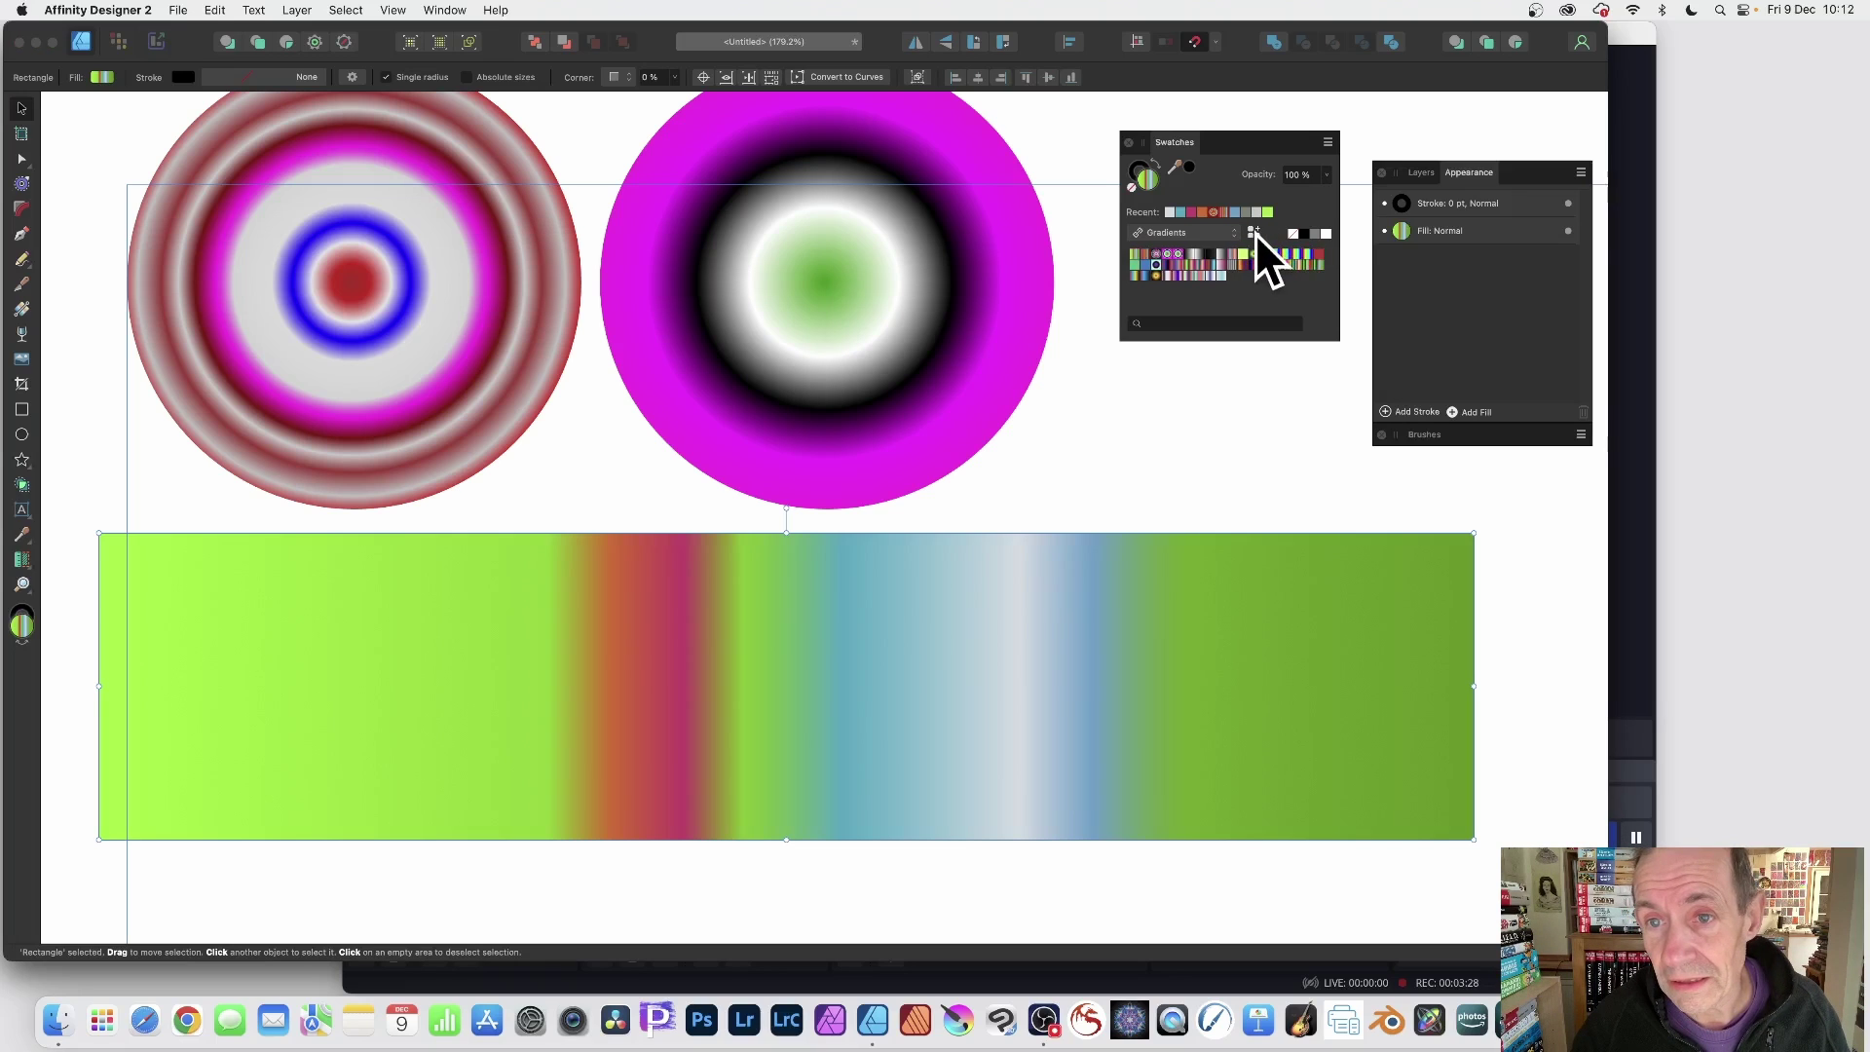
Step: Try preset gradient swatches on the rectangle, settling on red-to-yellow-to-pale-green
left_click(1167, 254)
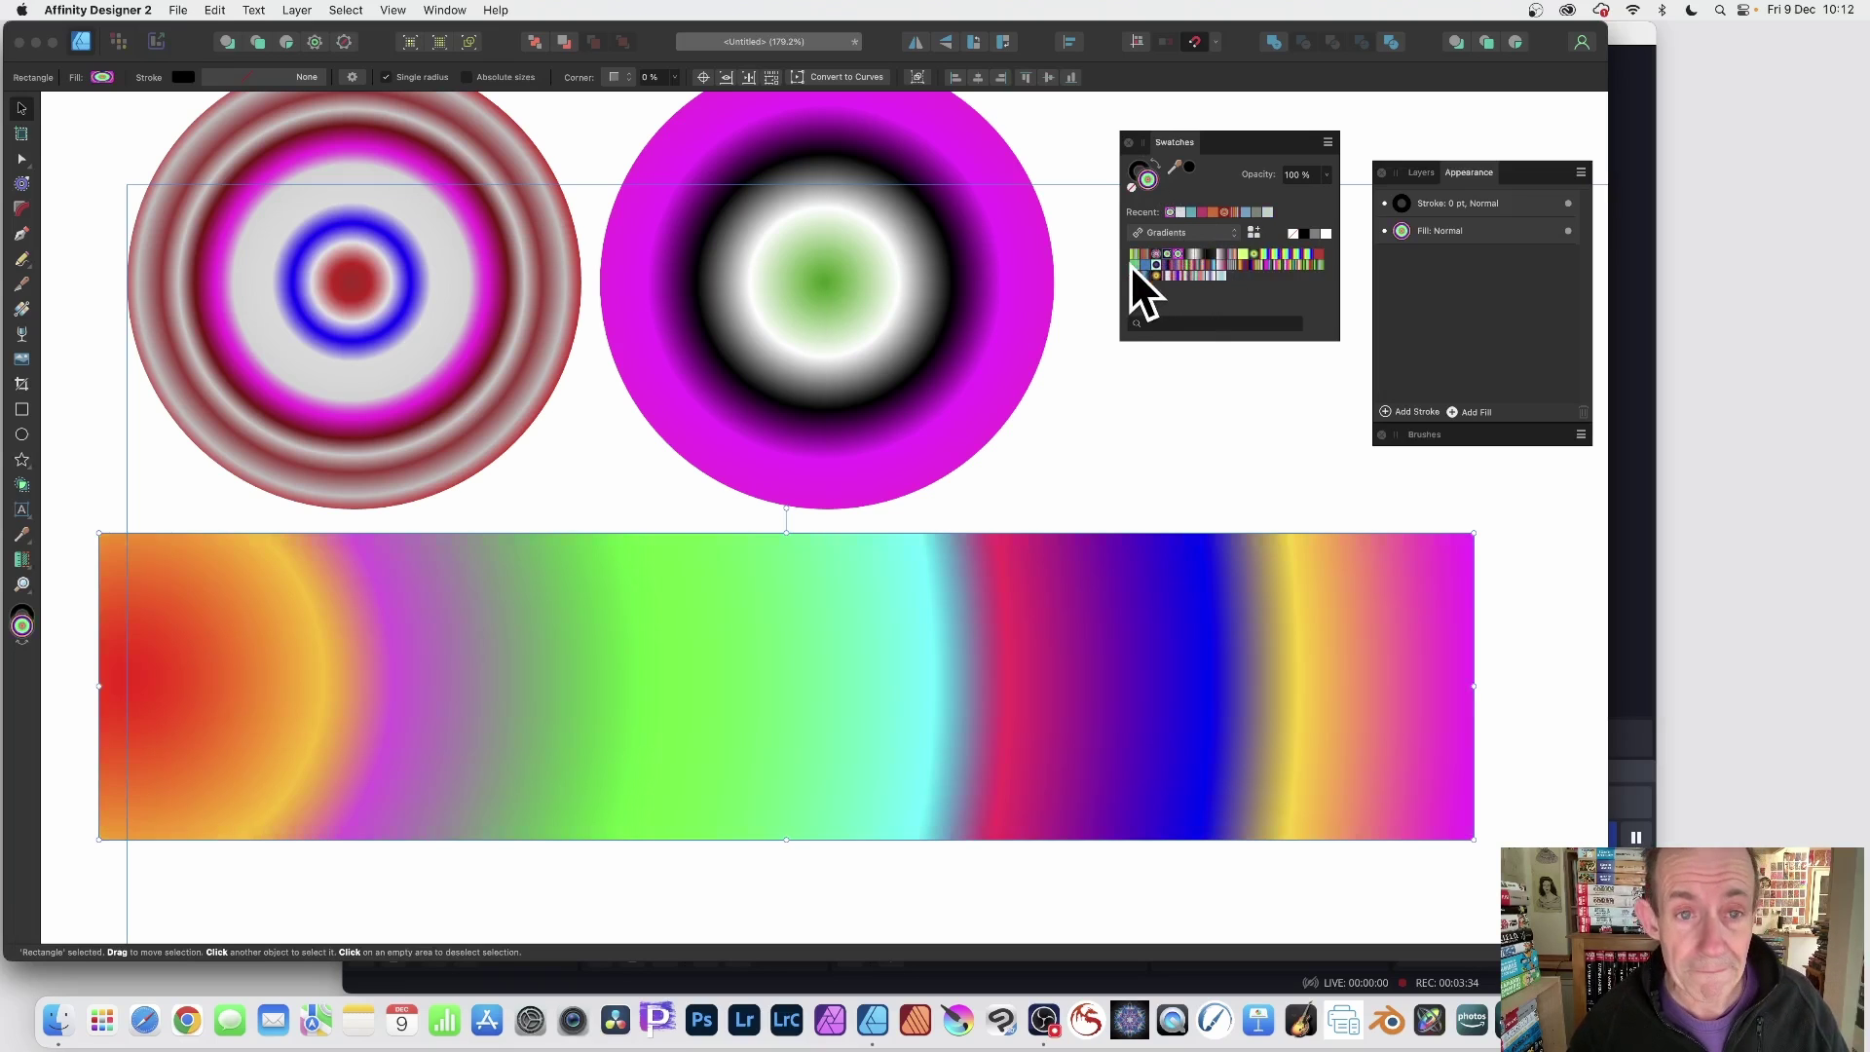
left_click(1208, 254)
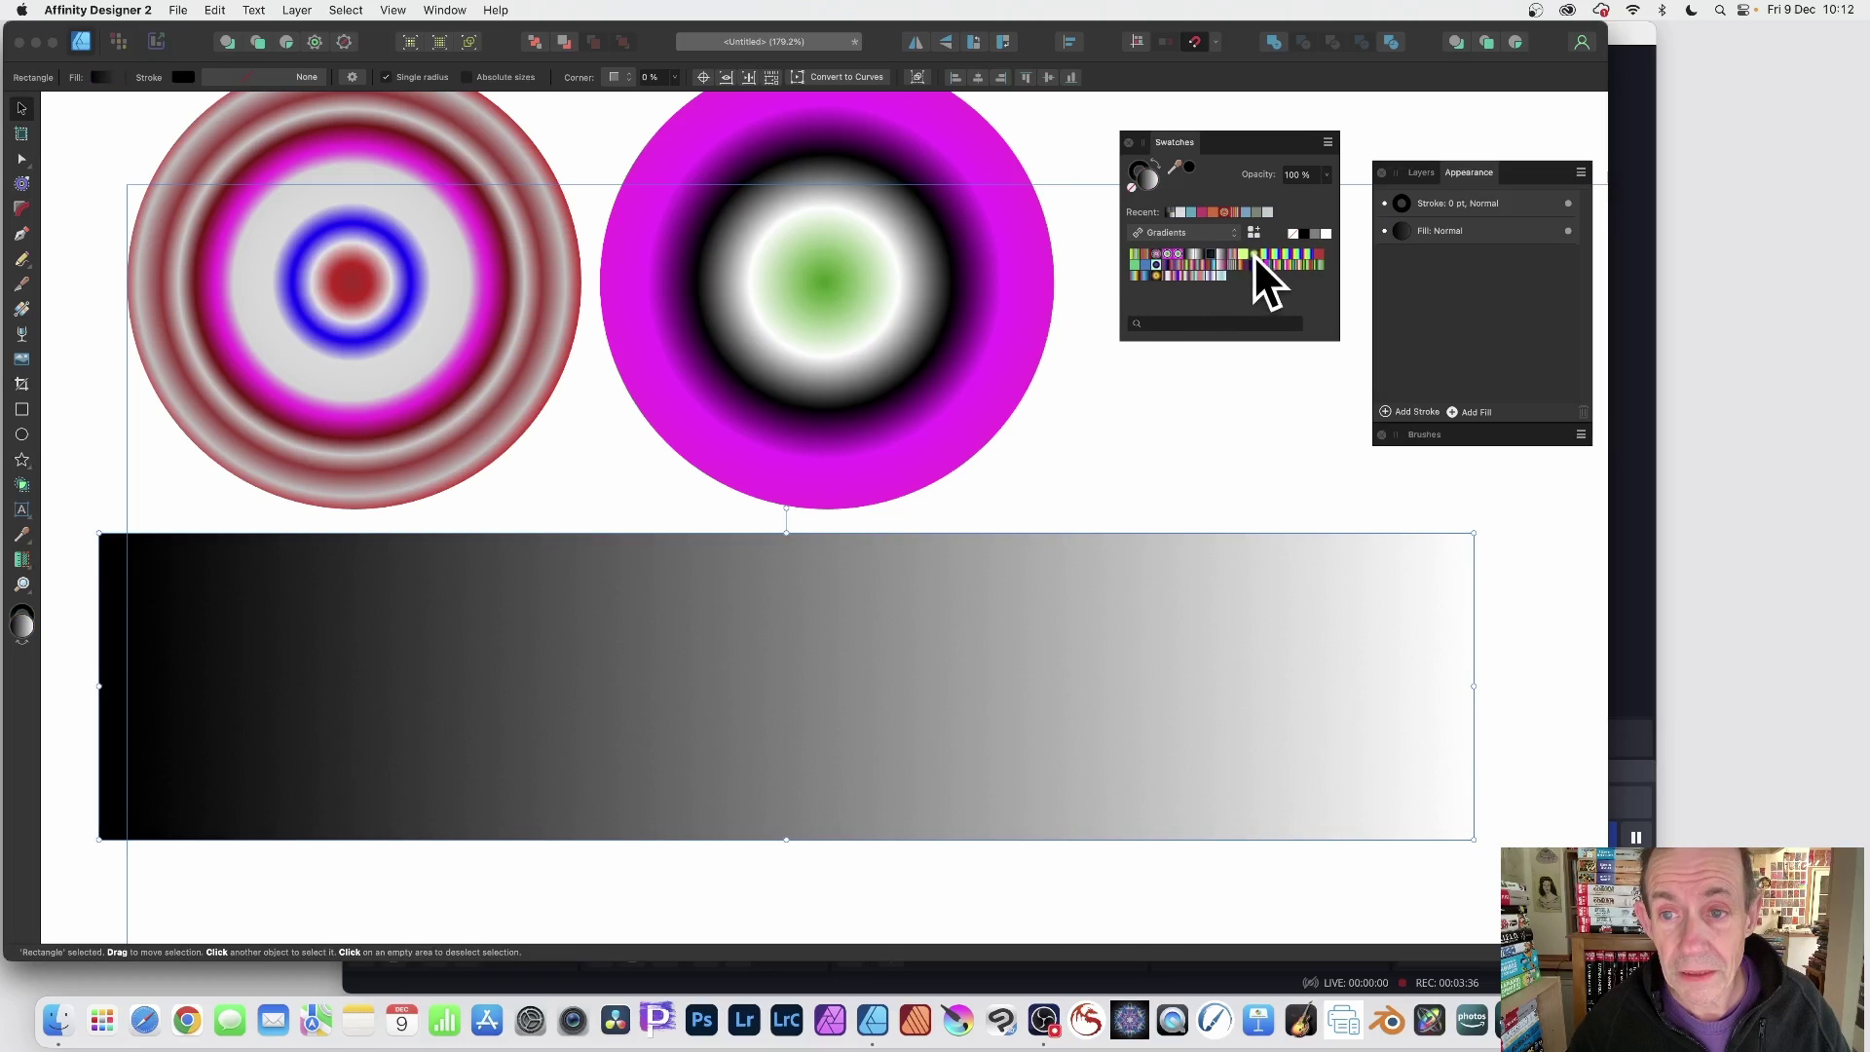
left_click(1254, 255)
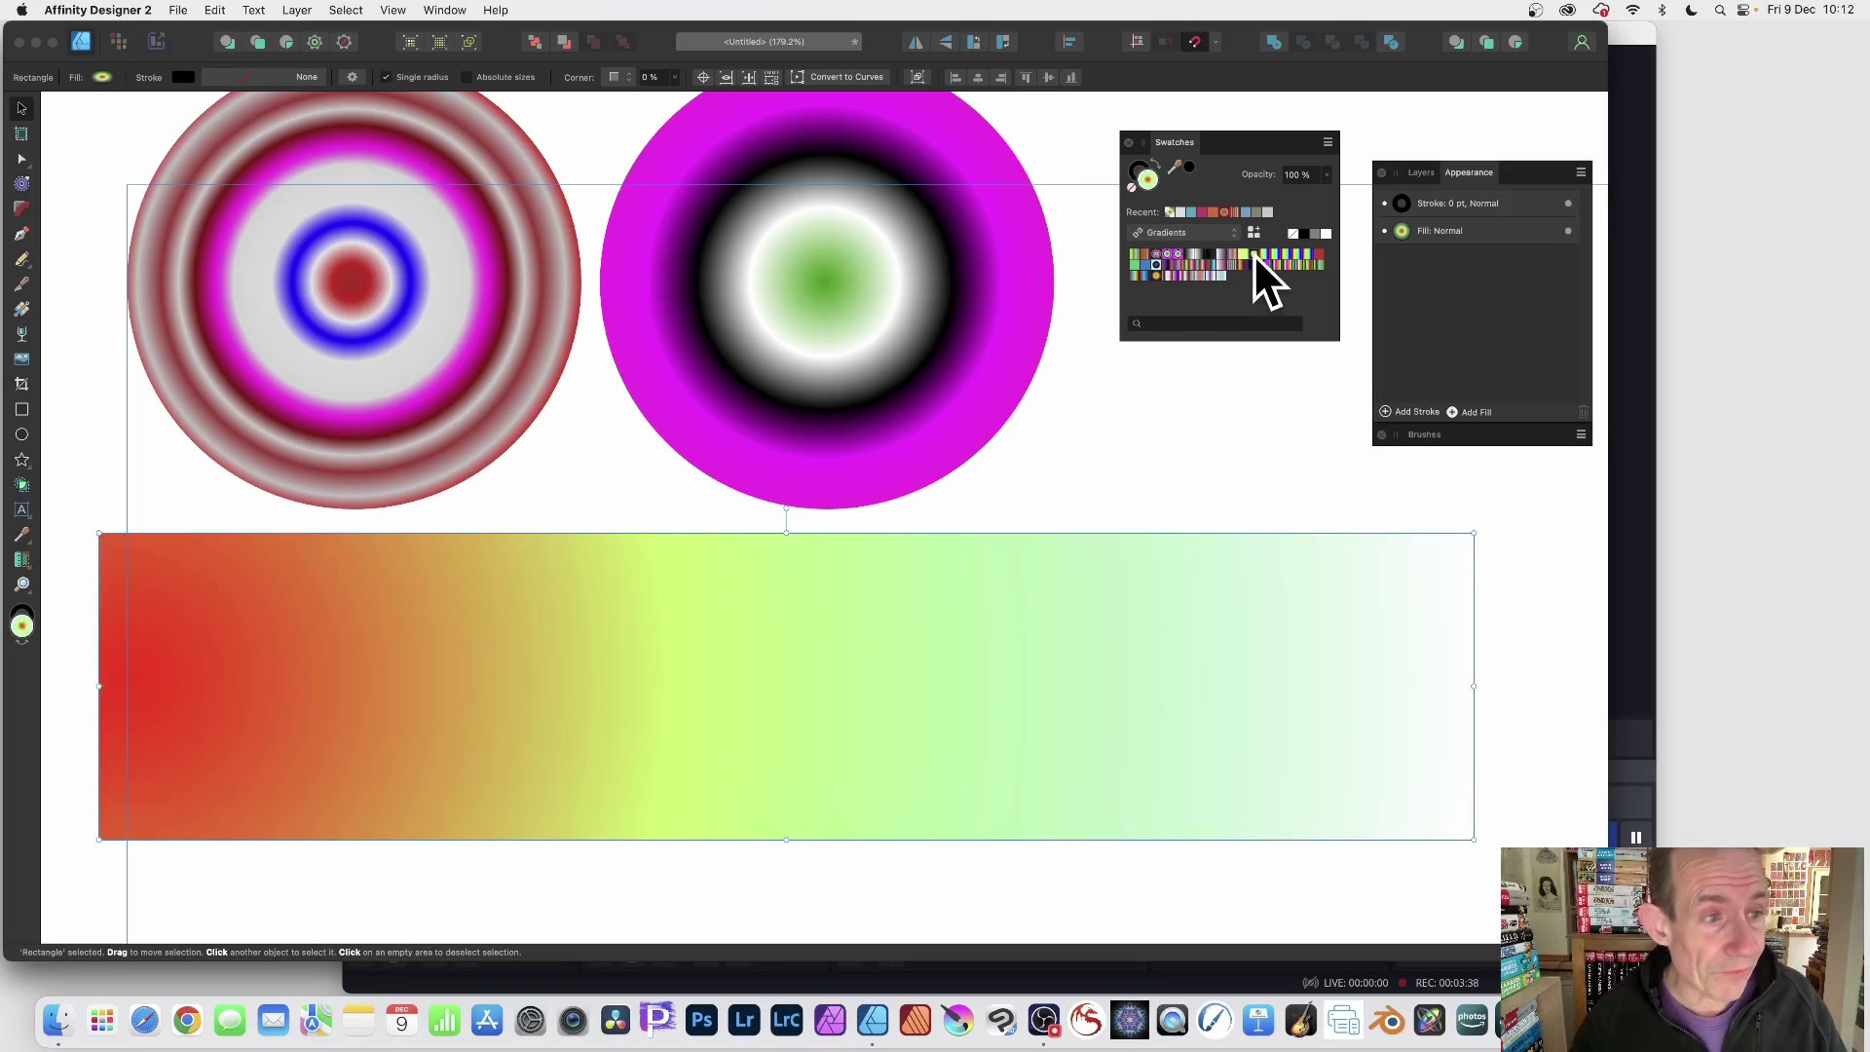
Step: Insert four new stops across the middle and right of the red-yellow-green gradient
left_click(21, 309)
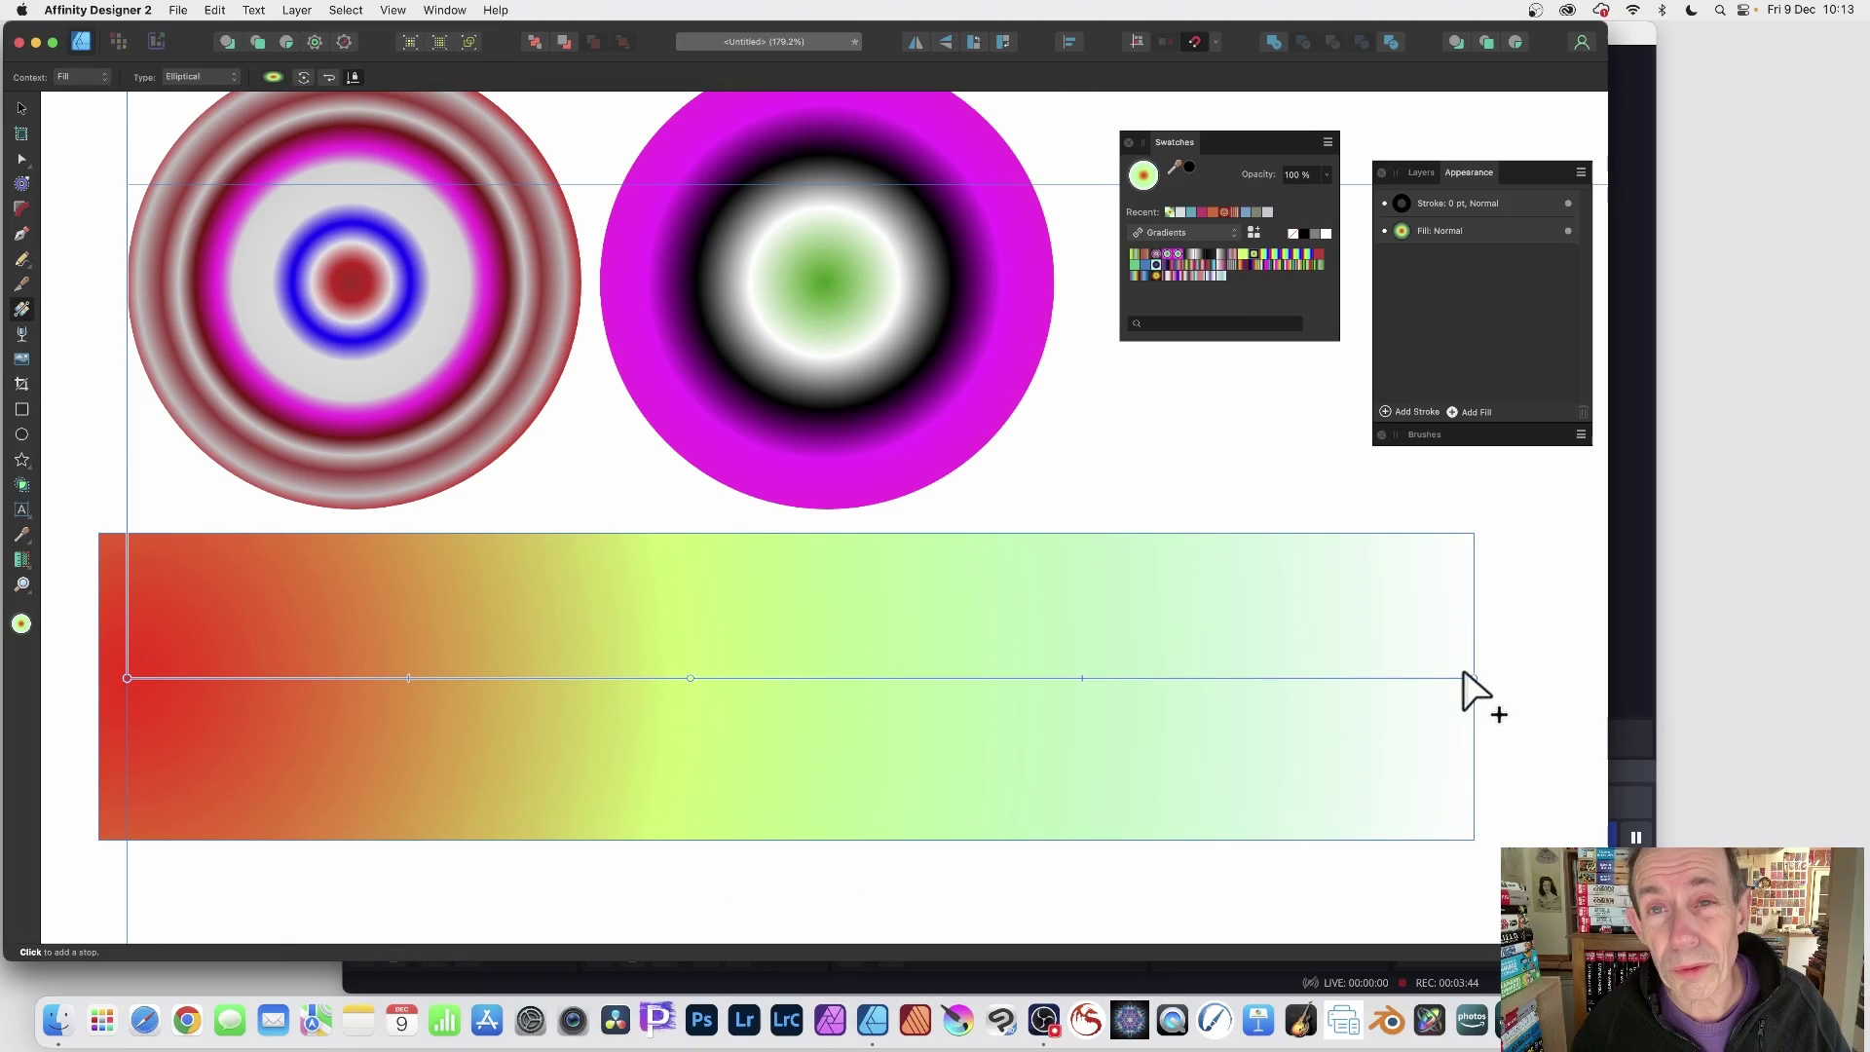
left_click(1185, 678)
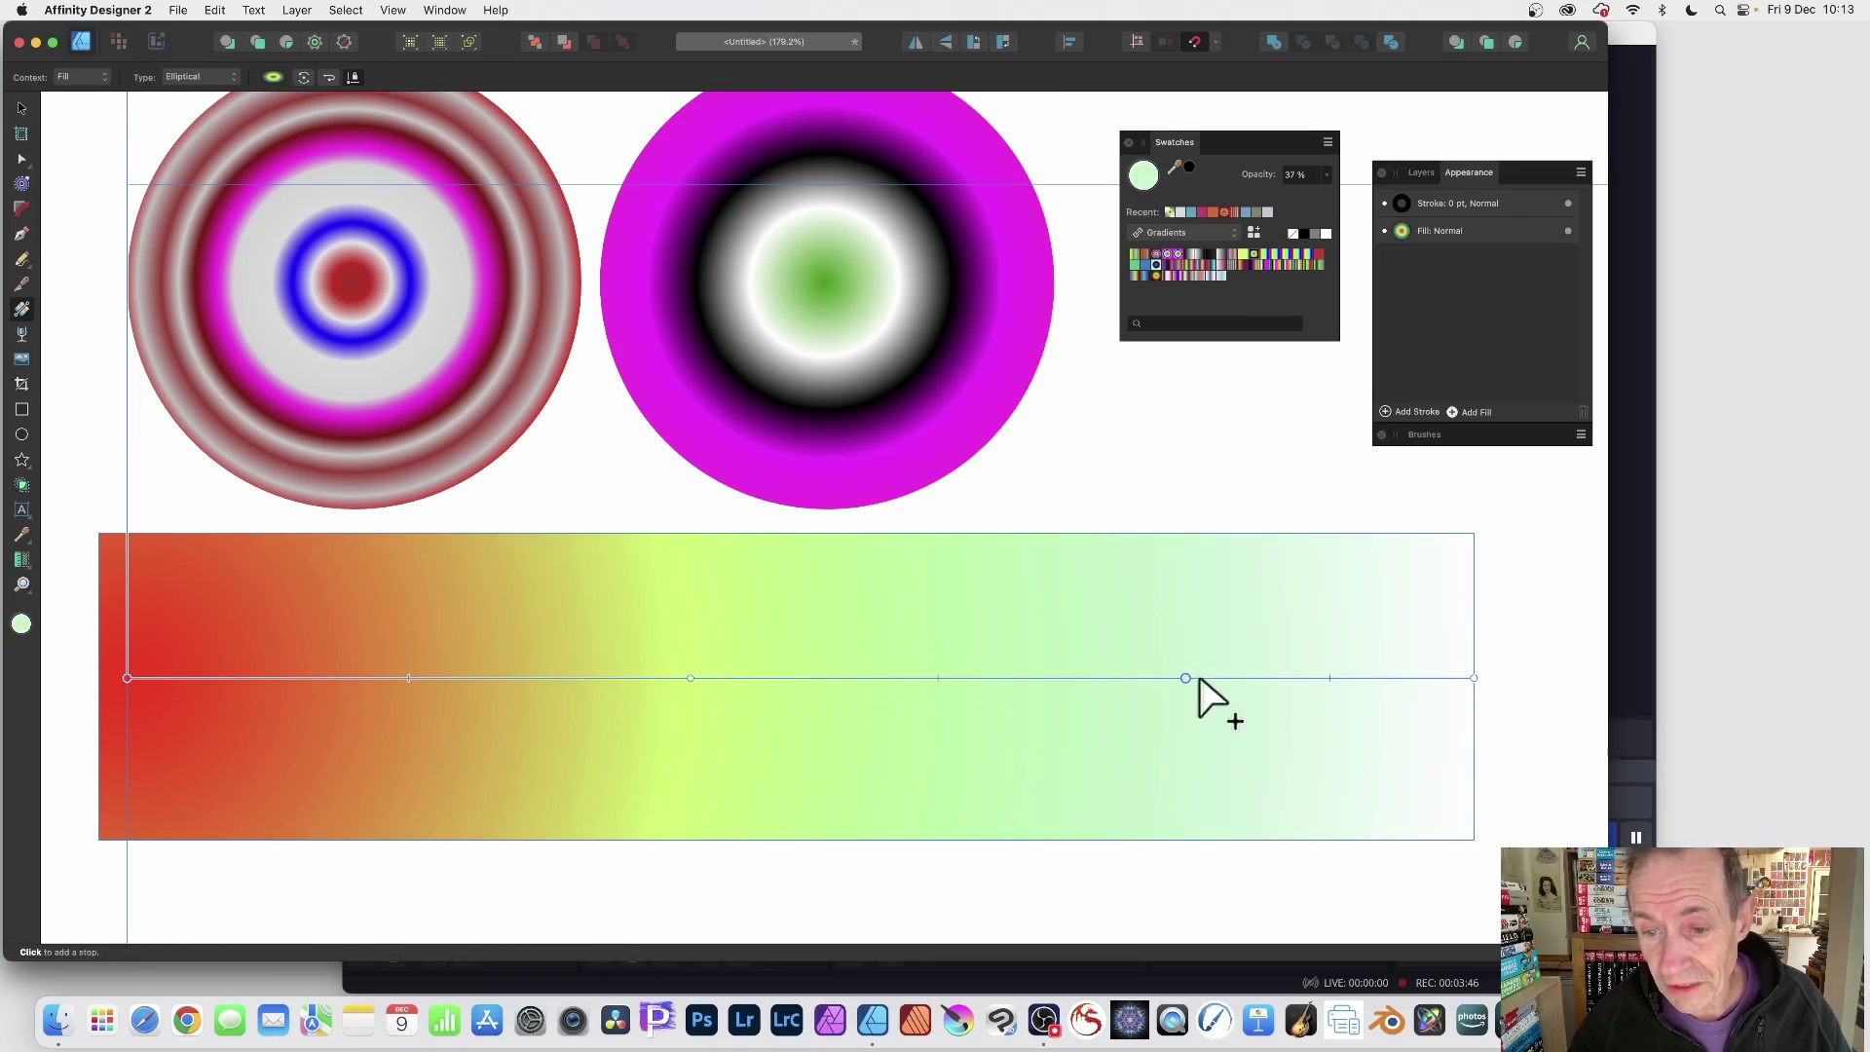
left_click(1276, 678)
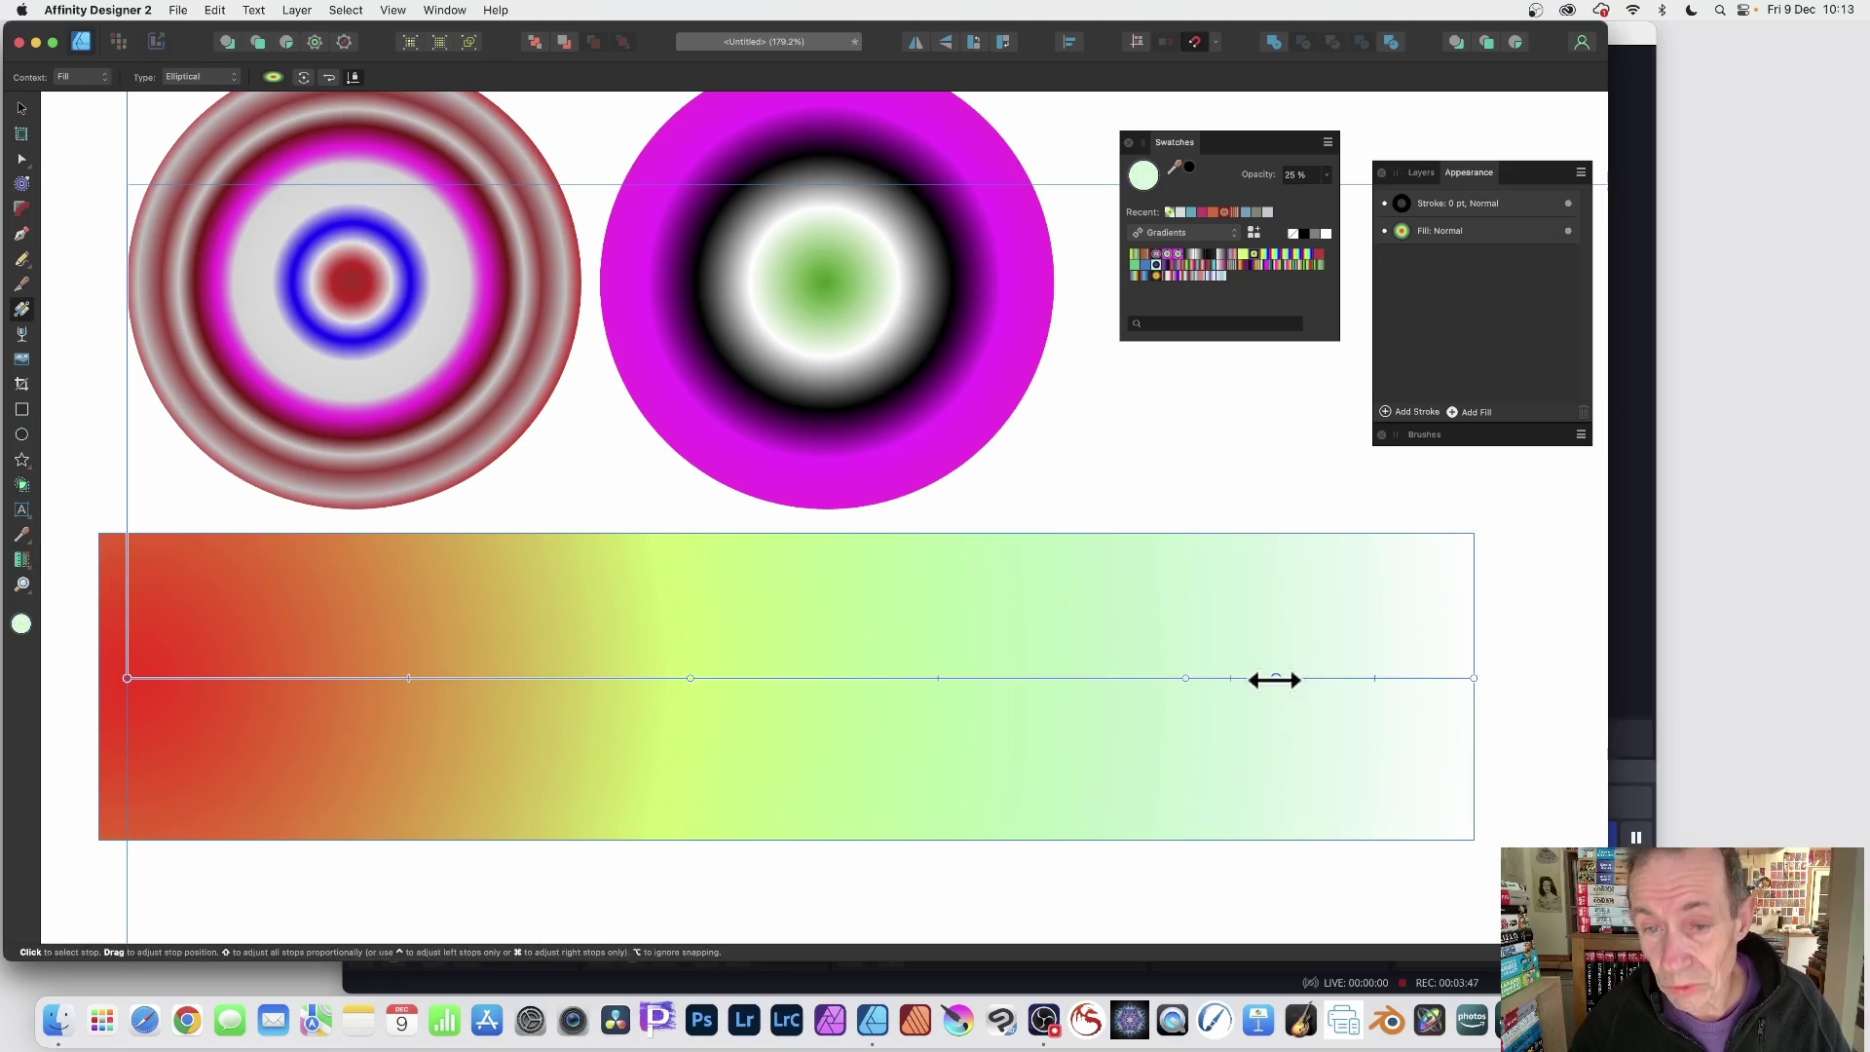
left_click(1019, 678)
left_click(811, 678)
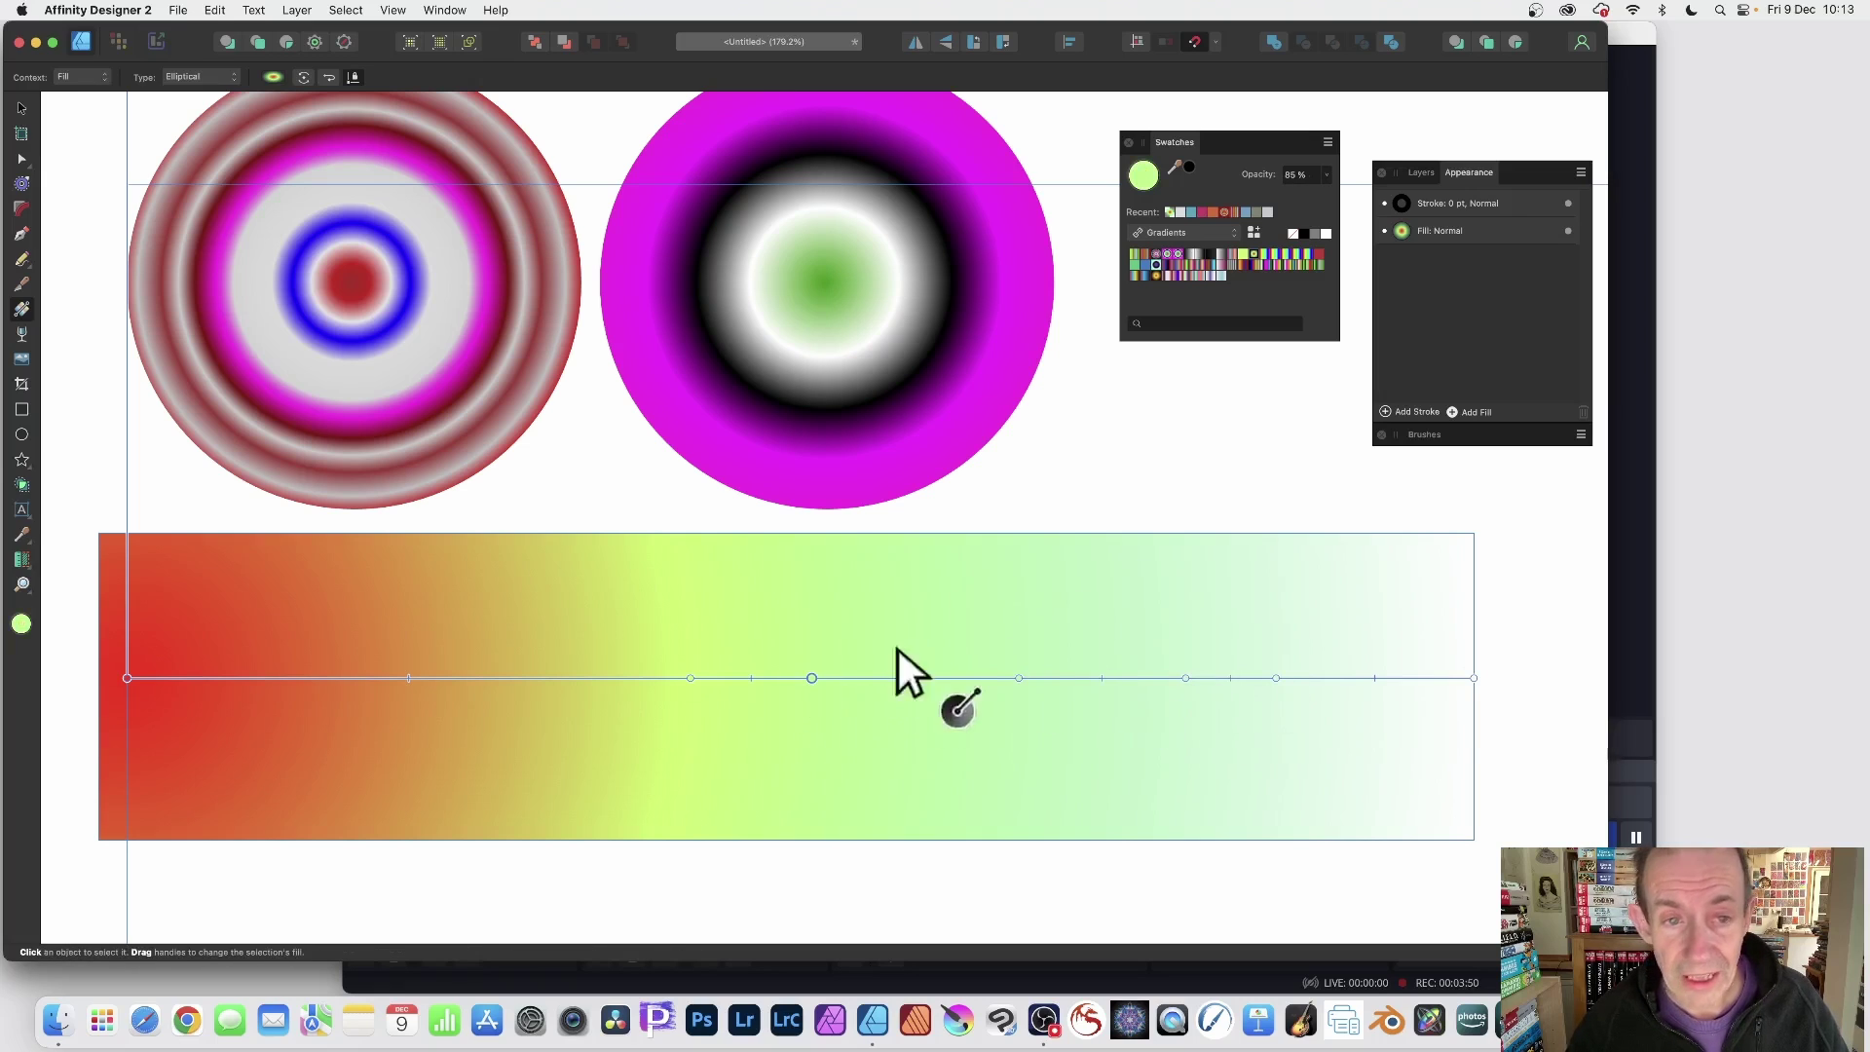
Step: Switch the swatches to the Colours palette and turn the middle gradient stop purple
left_click(1172, 232)
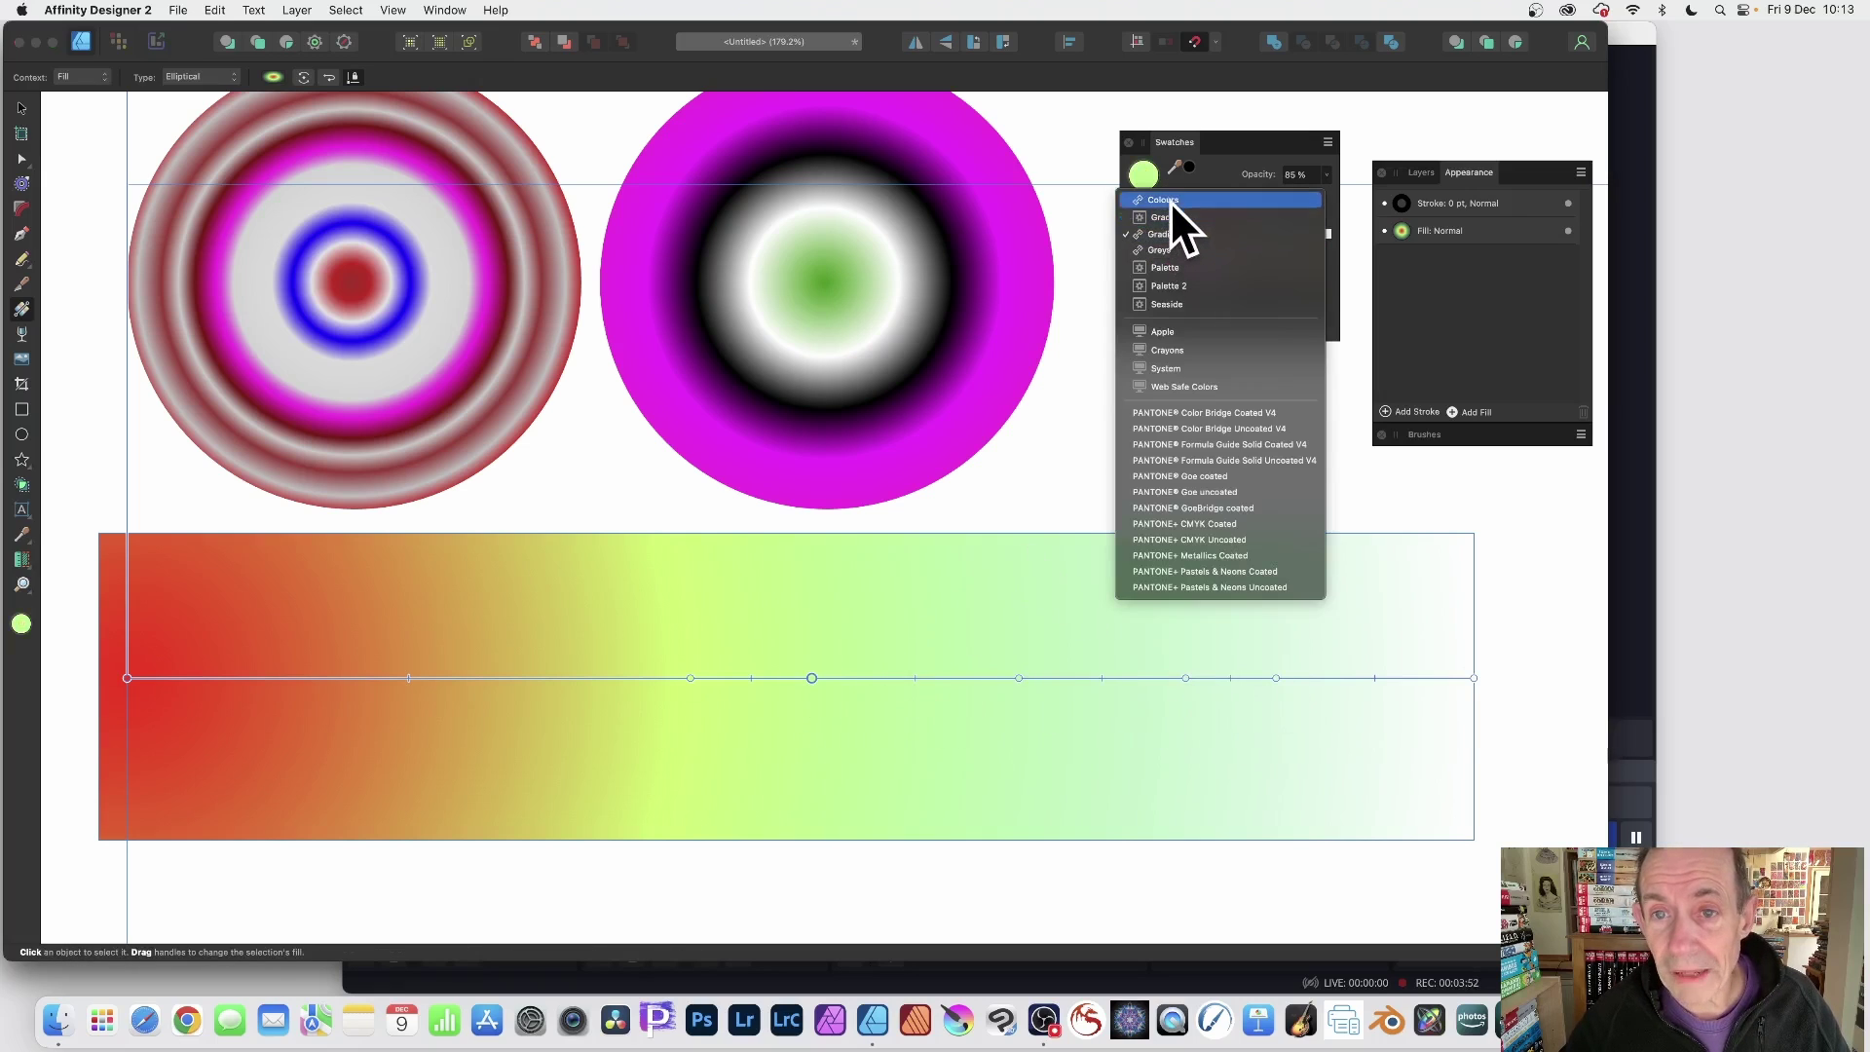
left_click(1168, 197)
left_click(1167, 264)
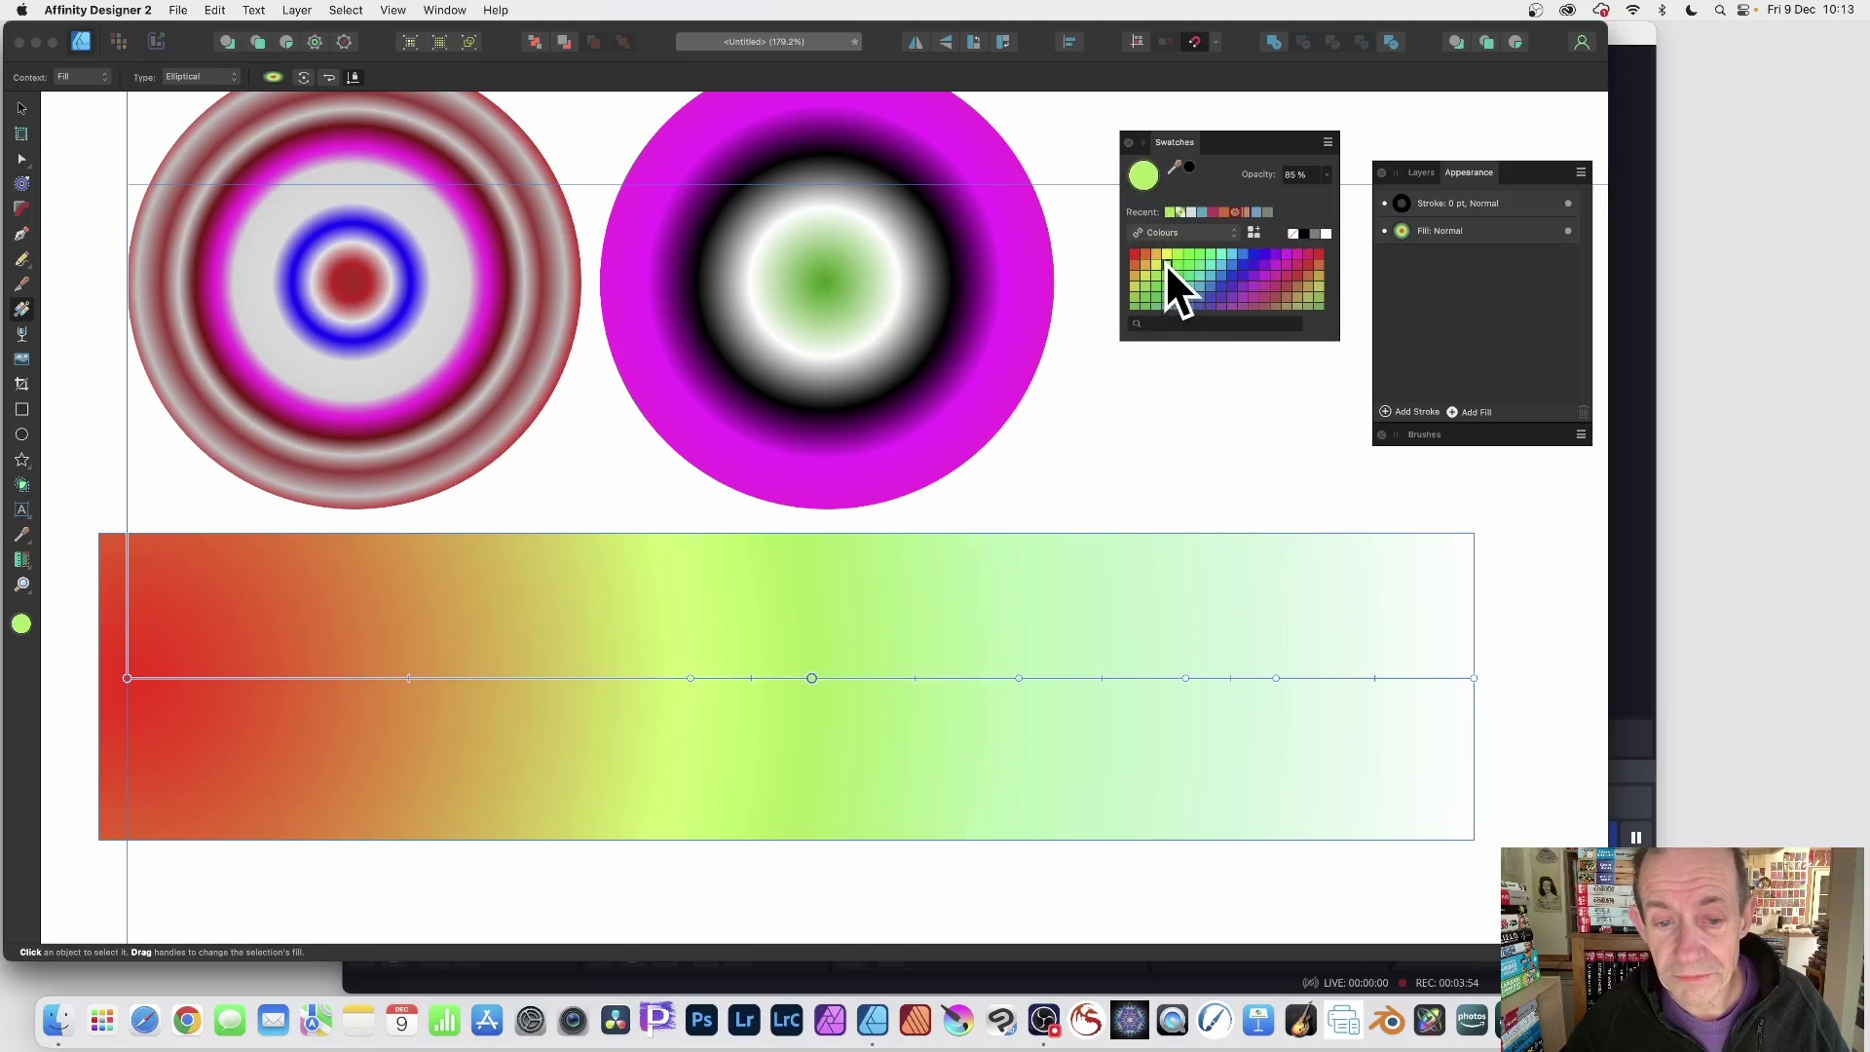
left_click(1254, 286)
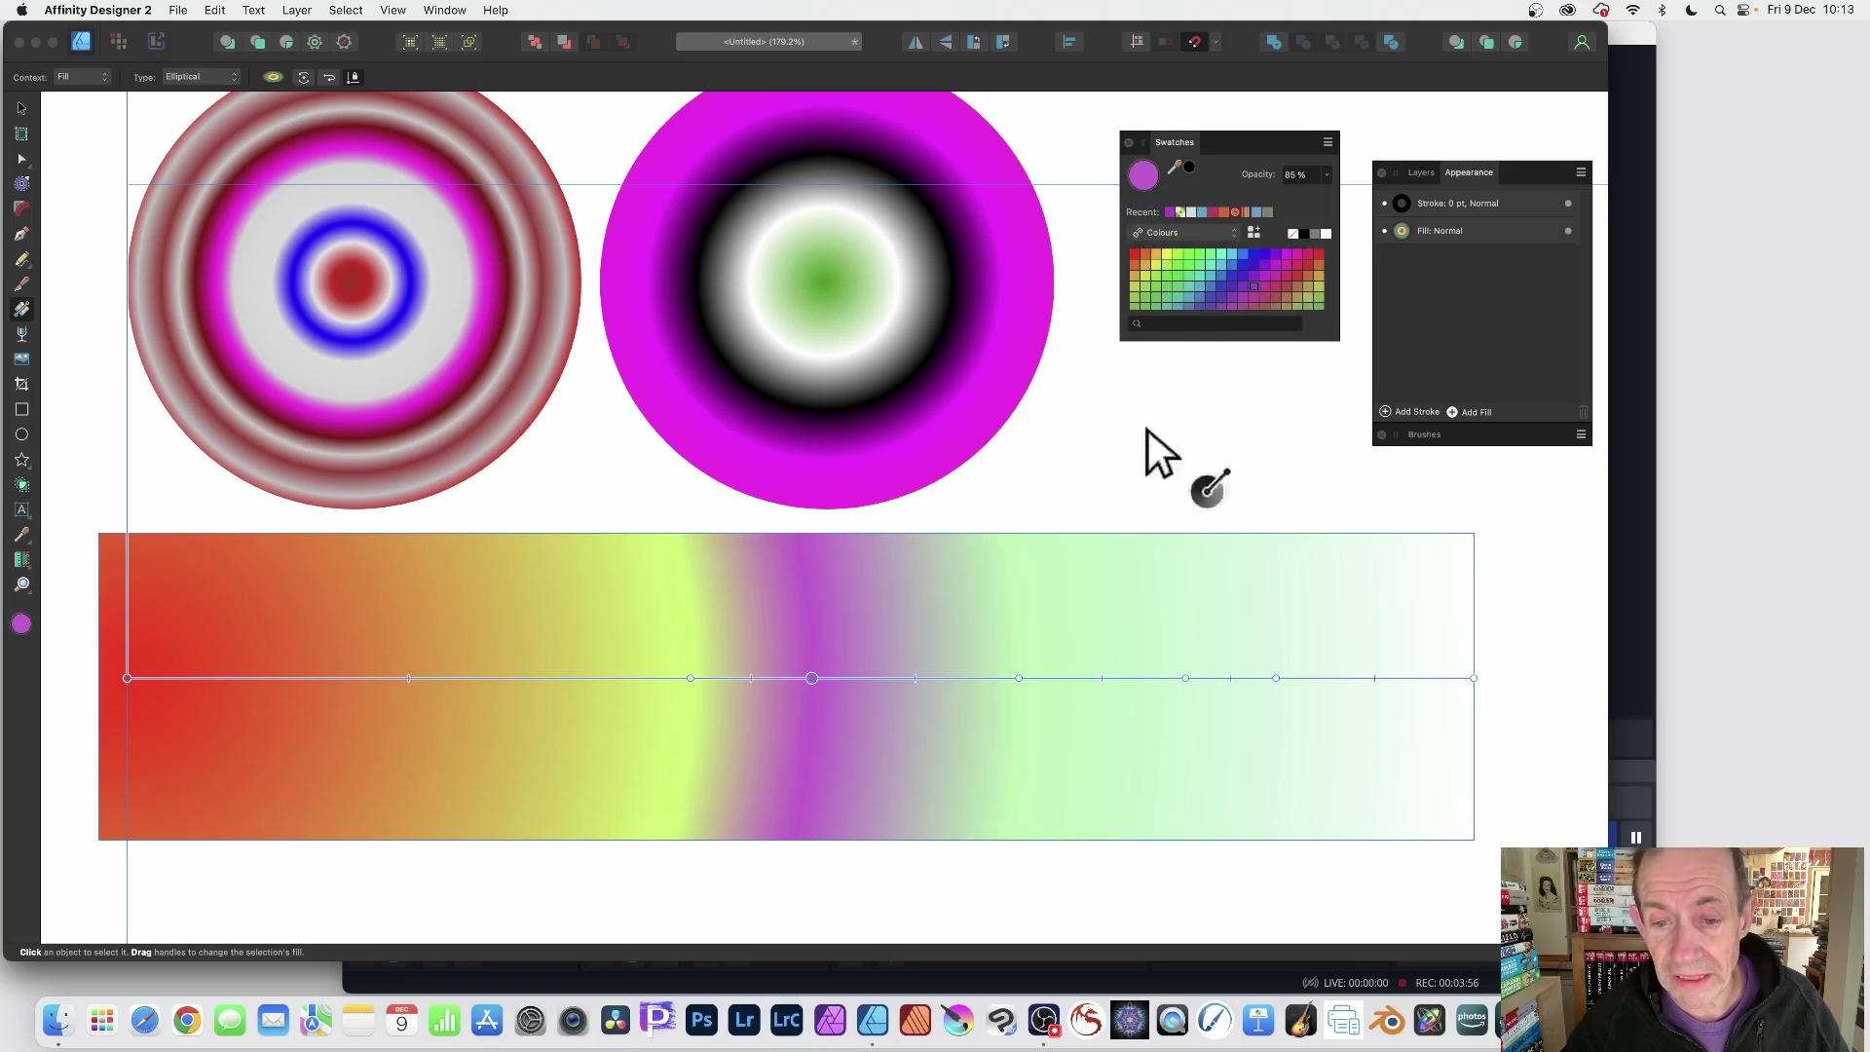
Step: Add a new gradient stop right of the purple band and colour it a strong pink
left_click(1079, 678)
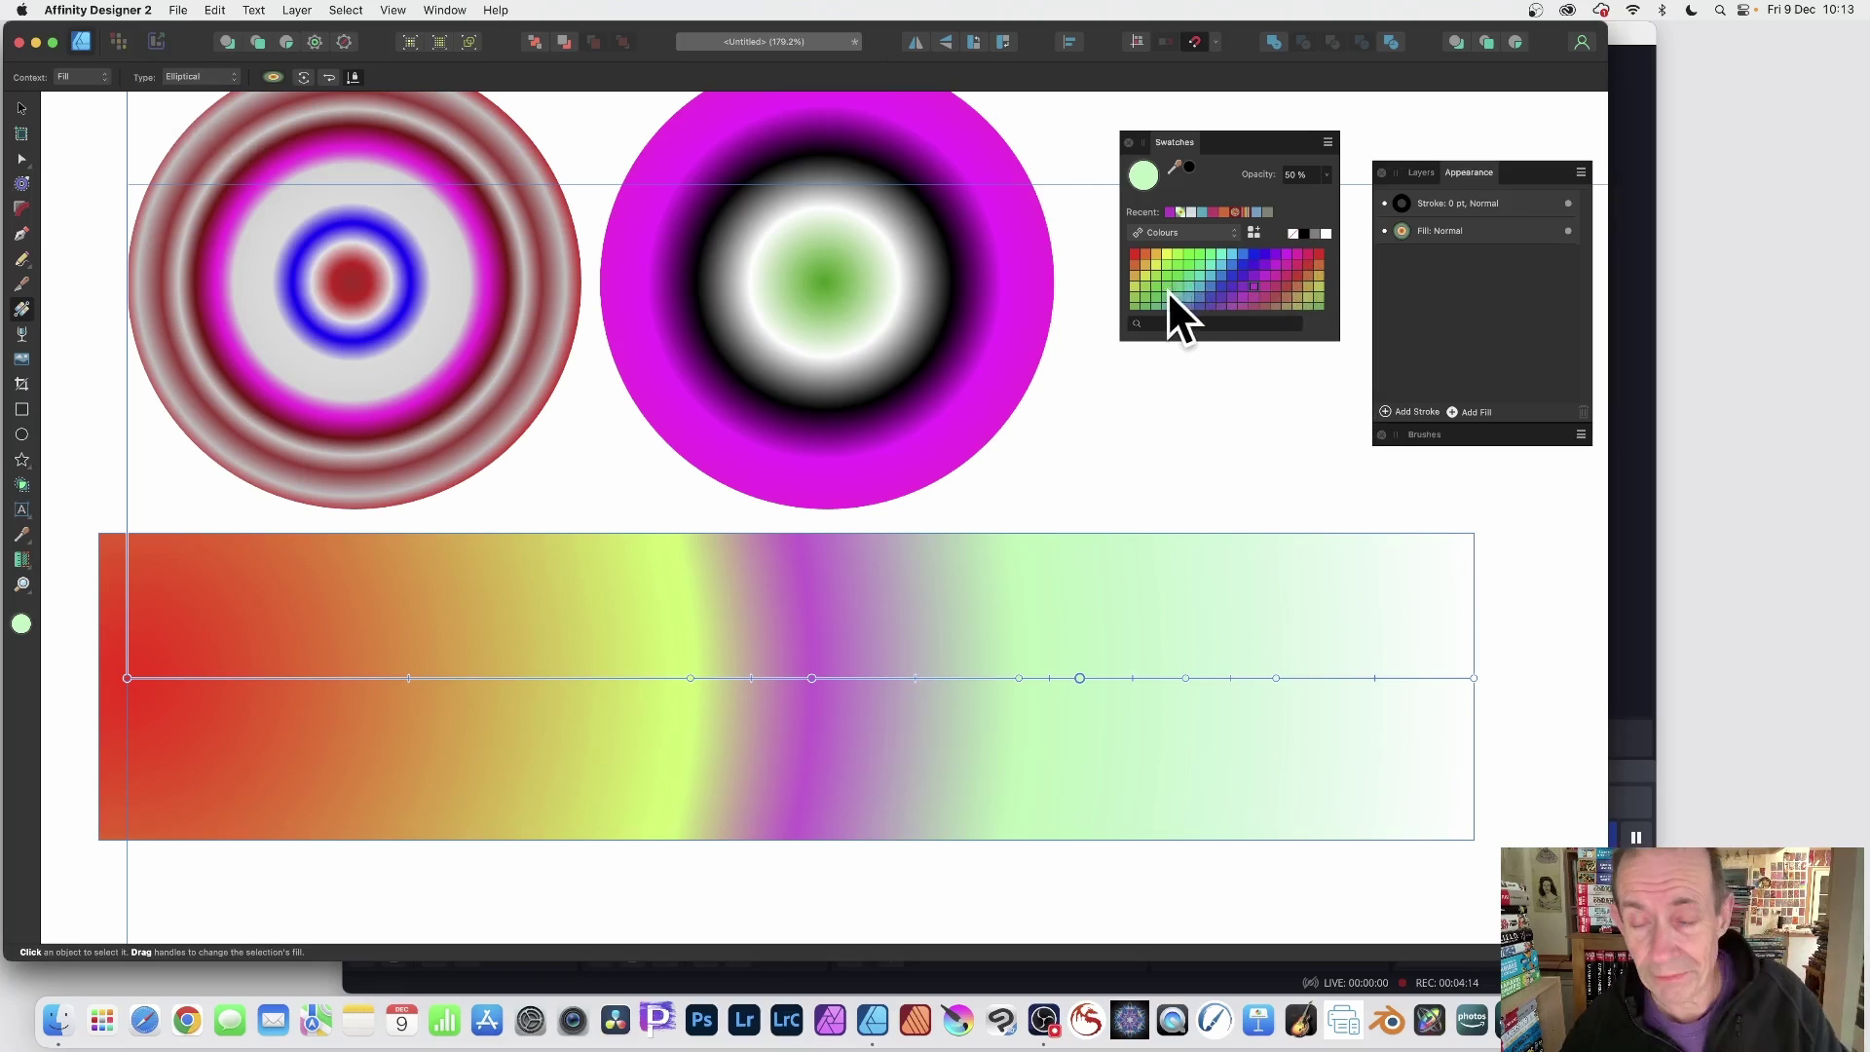
left_click(1288, 265)
left_click(1305, 266)
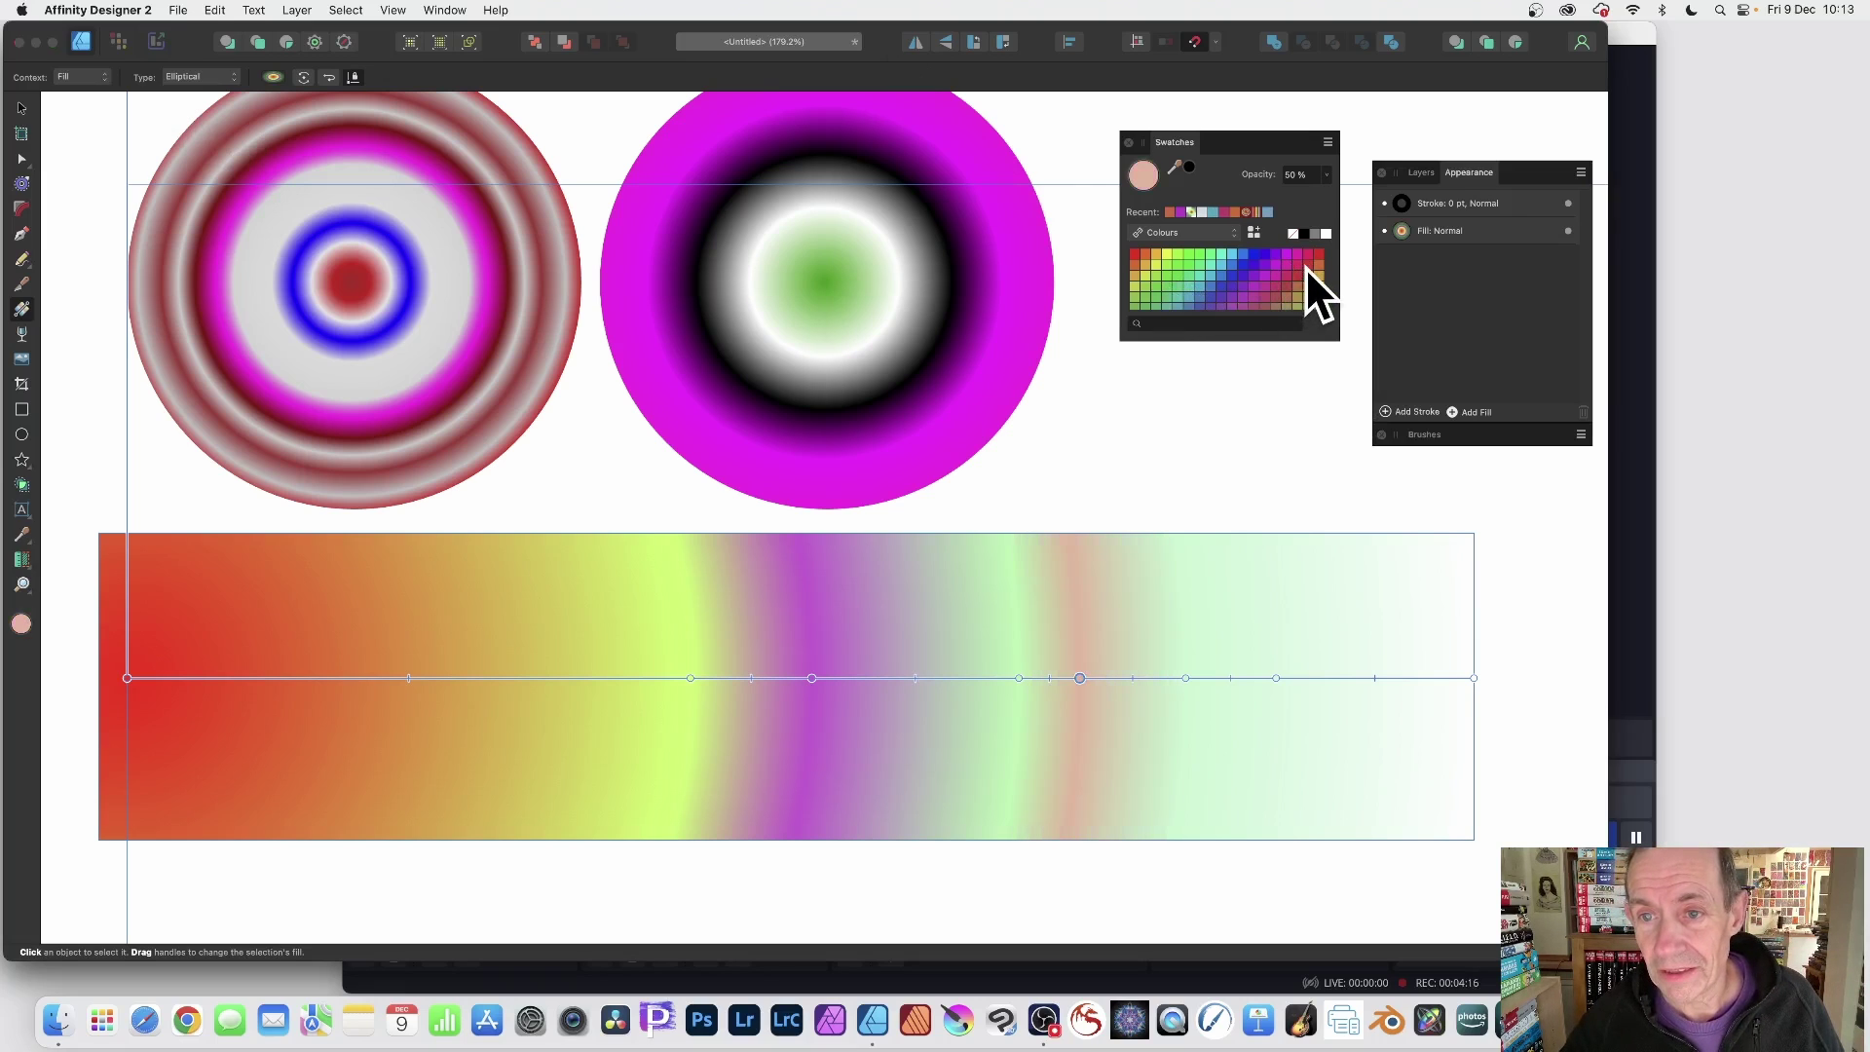
left_click(1307, 265)
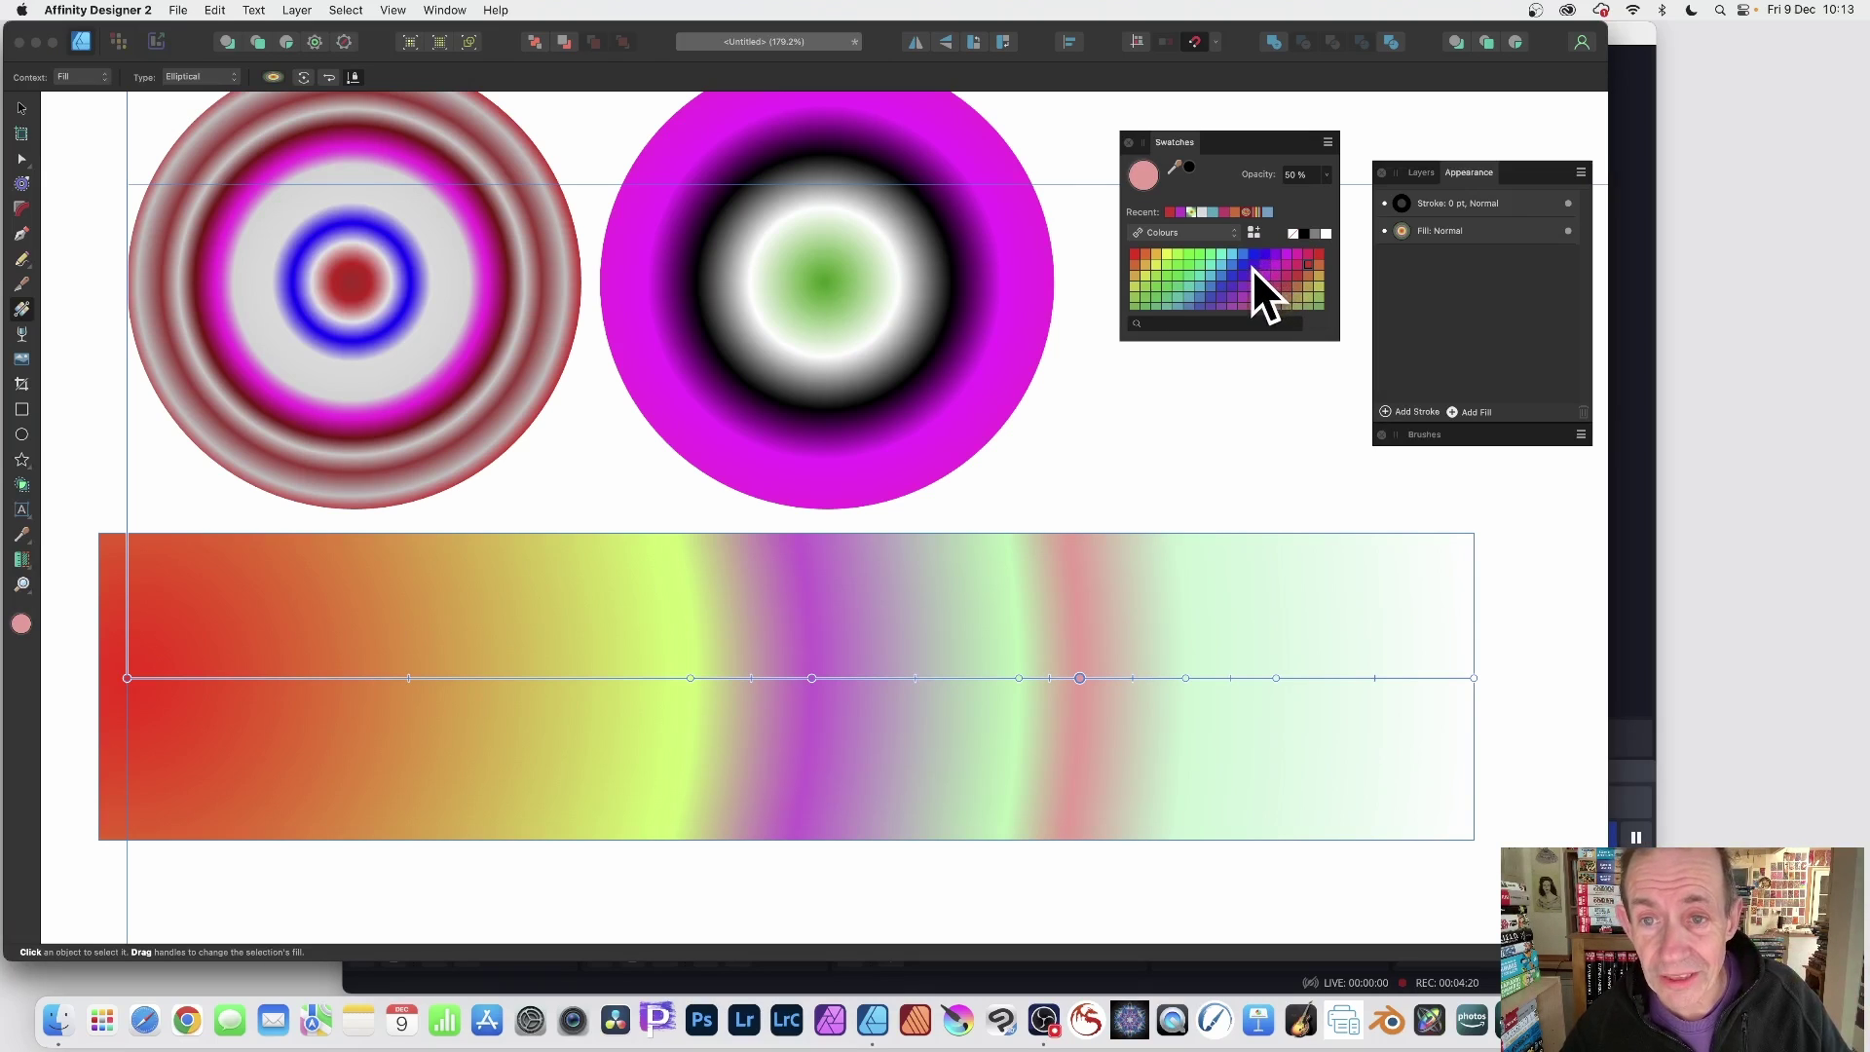
left_click(1201, 233)
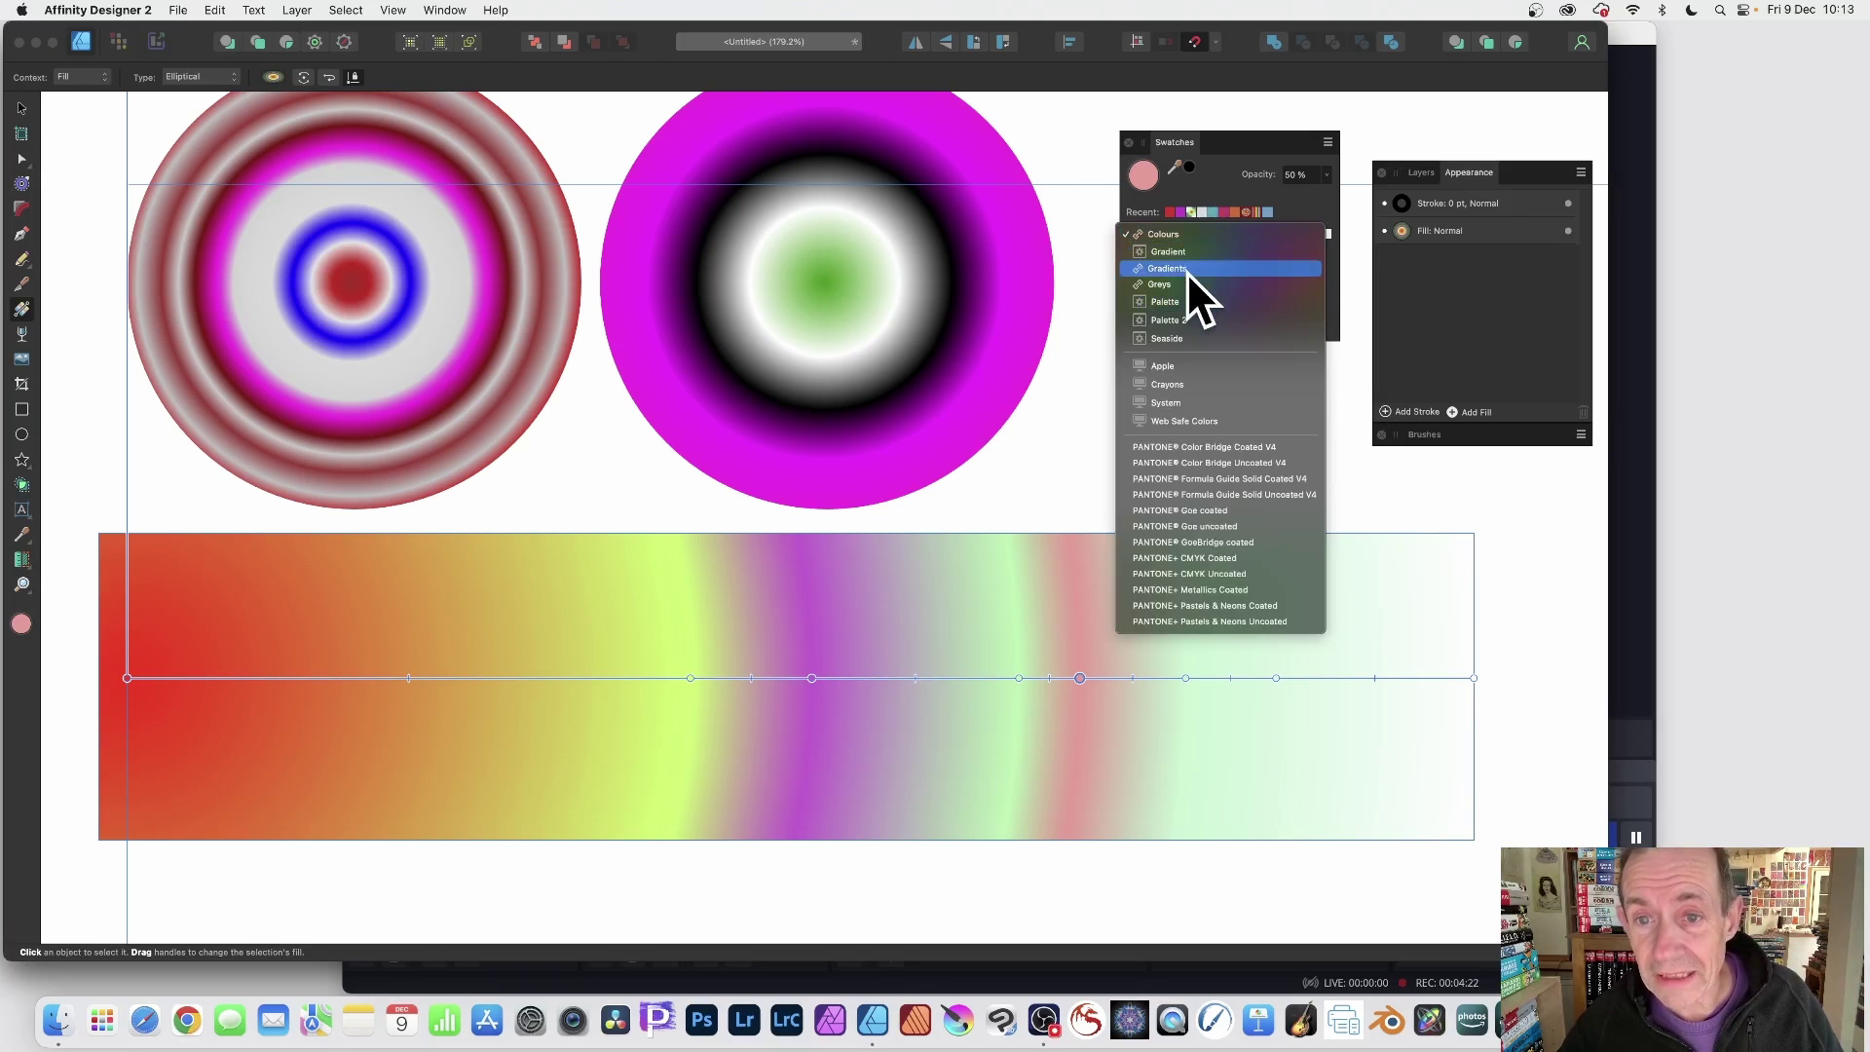
Step: With the Gradients palette shown, select the rectangle and add its magenta-and-pink gradient as a swatch
left_click(1186, 269)
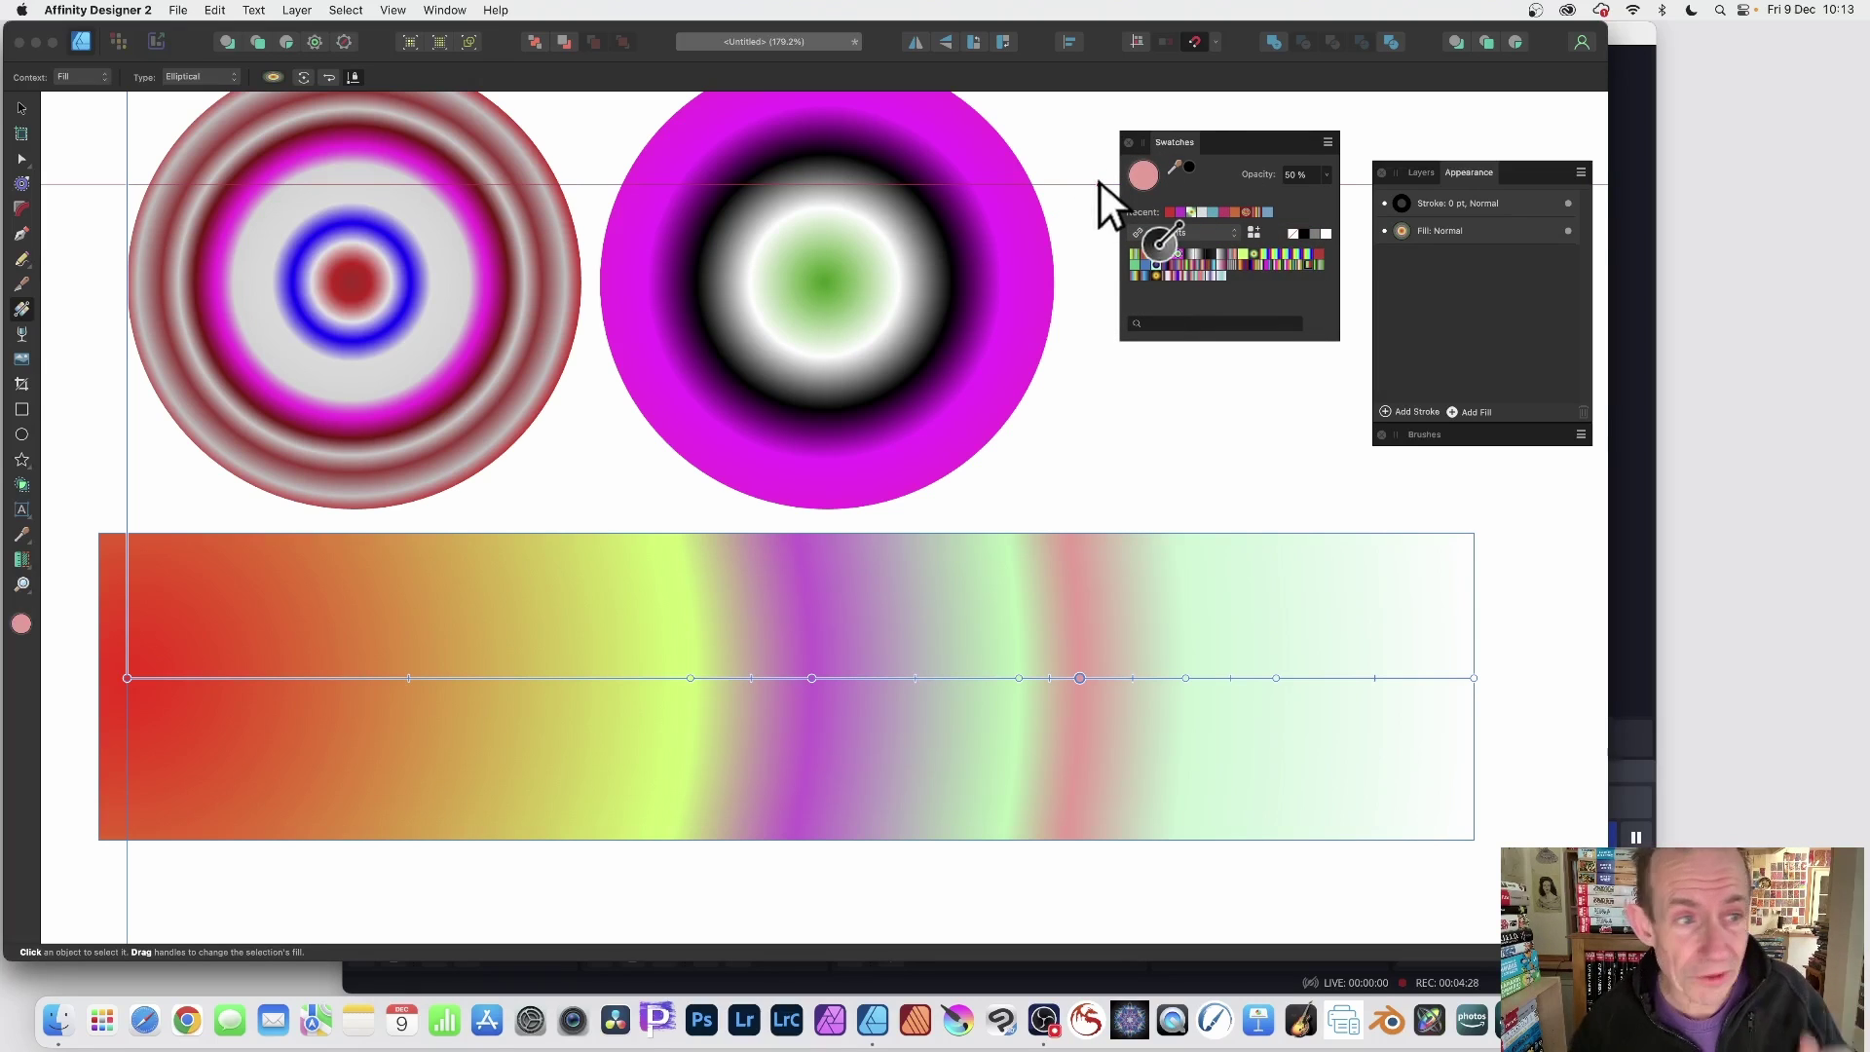
left_click(20, 109)
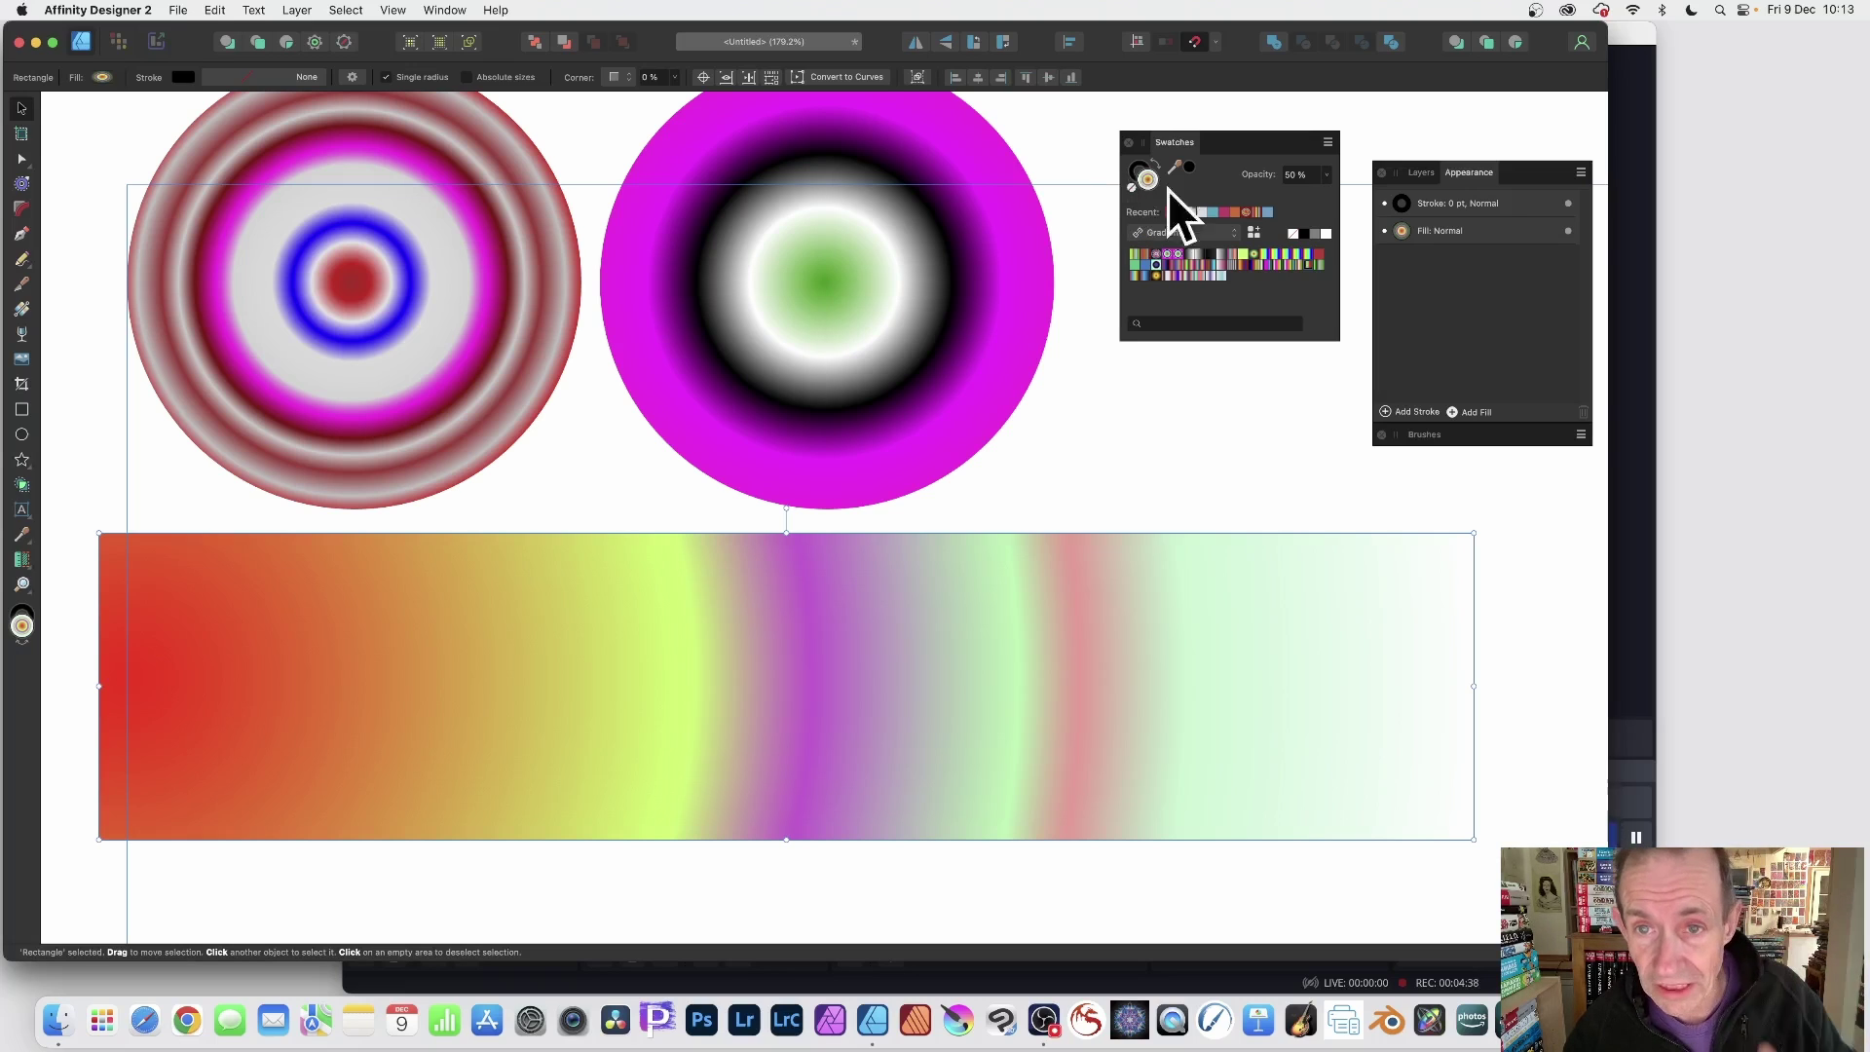
left_click(1257, 232)
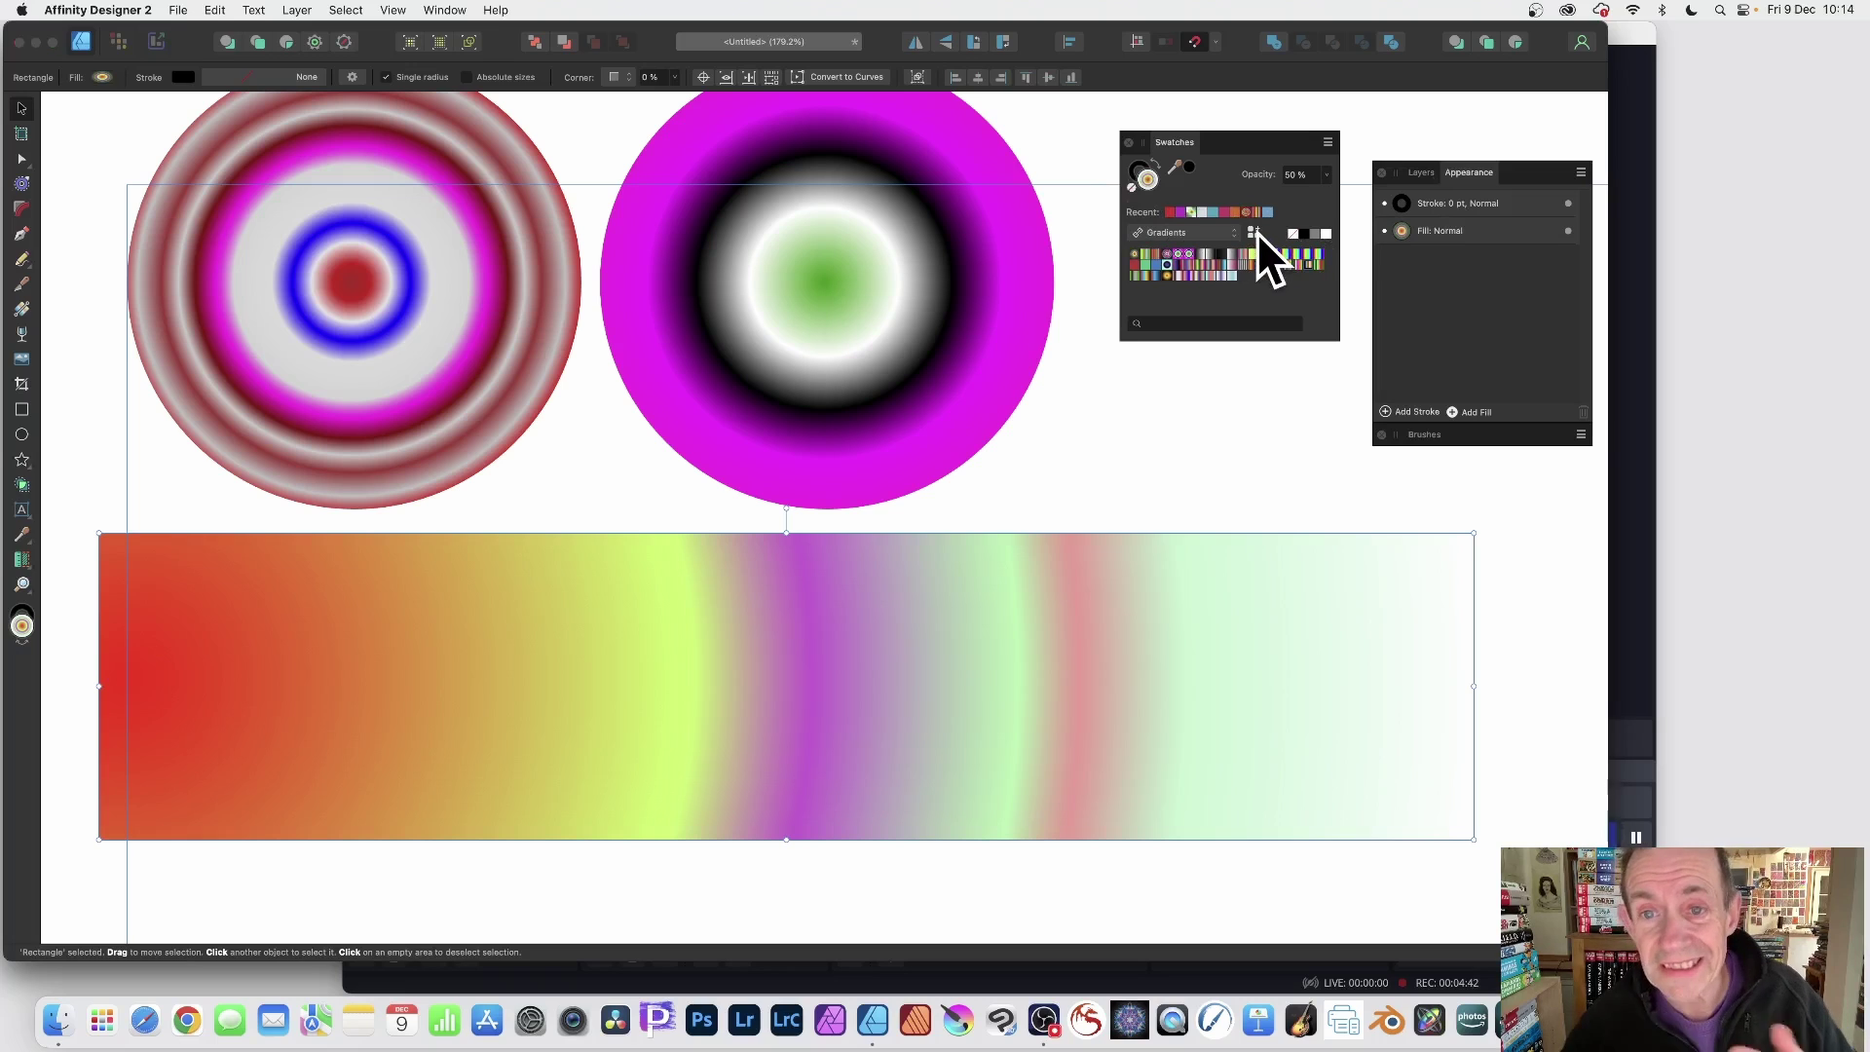